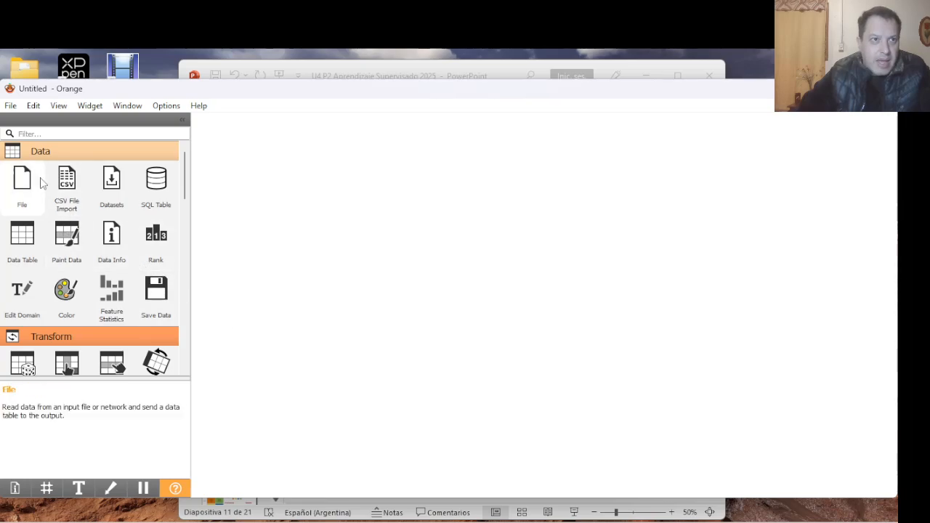
Collapse all the widget categories in the toolbox, taking a brief look at the Educational widgets.
{"action": "left_click", "coordinate": [44, 154]}
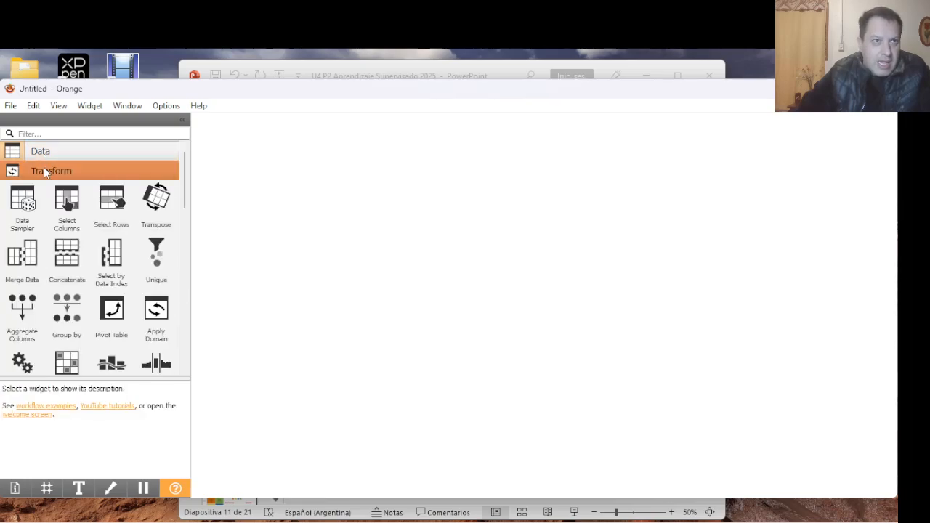
{"action": "left_click", "coordinate": [43, 167]}
{"action": "left_click", "coordinate": [32, 210]}
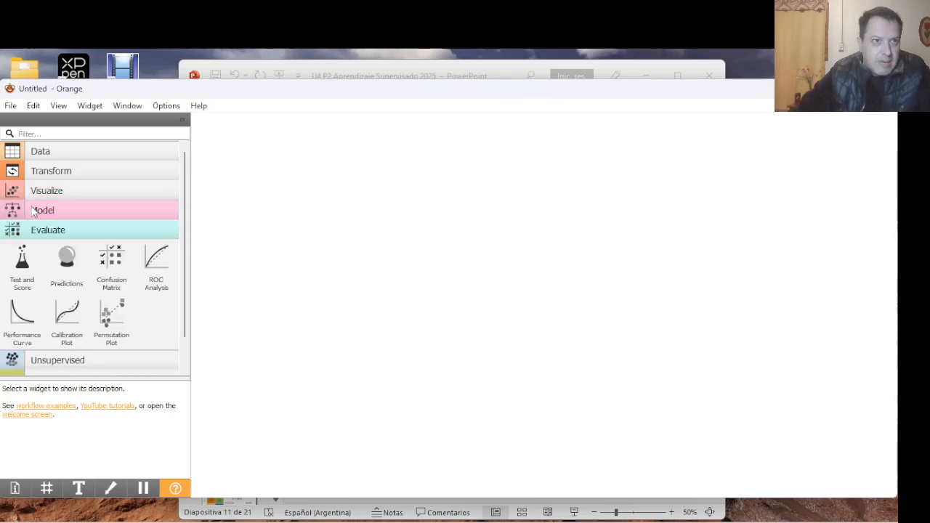
{"action": "left_click", "coordinate": [33, 232]}
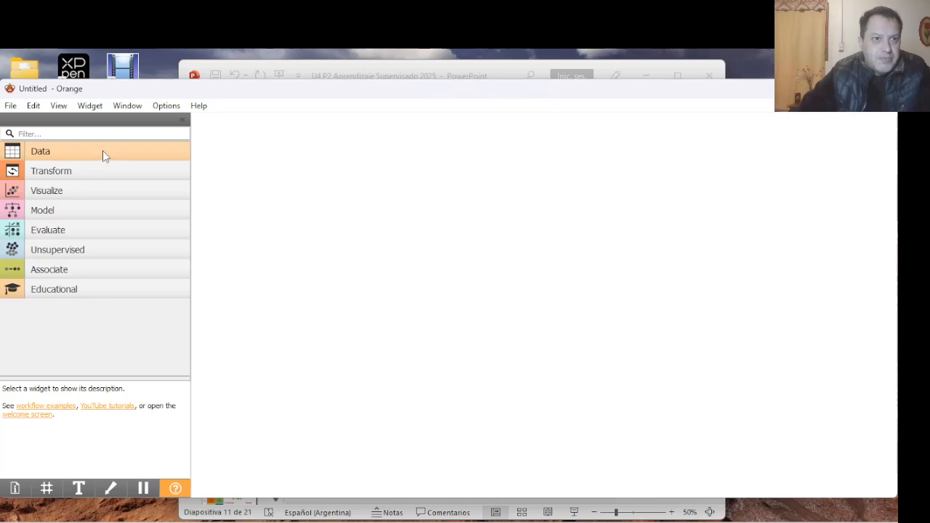
{"action": "left_click", "coordinate": [64, 293]}
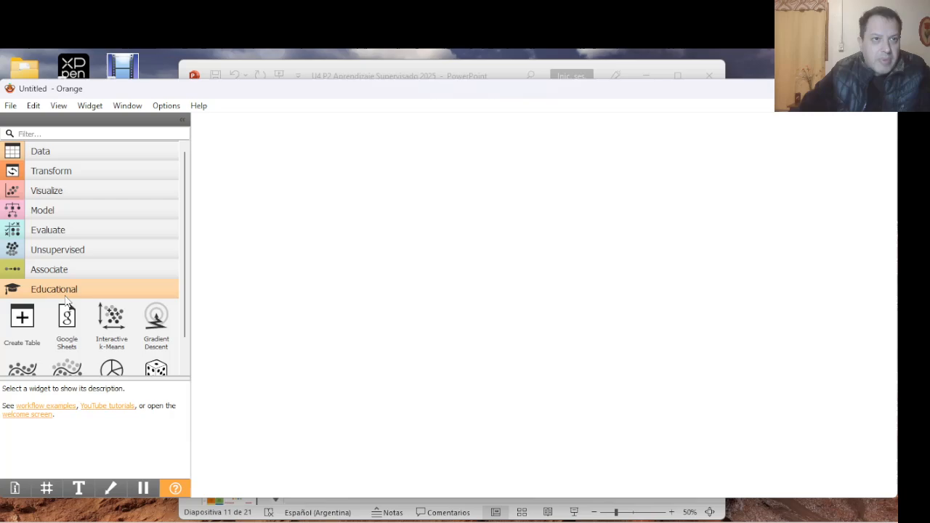
{"action": "left_click", "coordinate": [69, 292]}
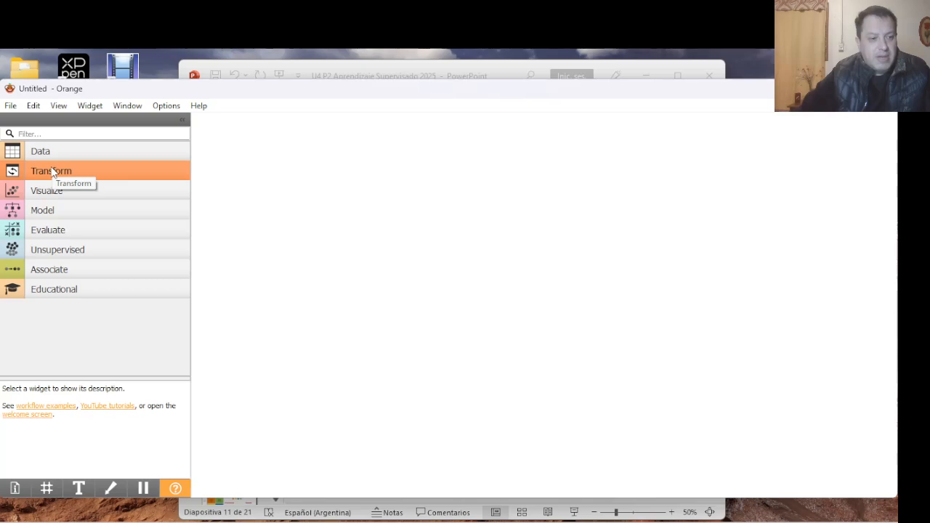
Examine the widgets offered in the Data and Transform categories, and collapse Transform again.
{"action": "left_click", "coordinate": [51, 172]}
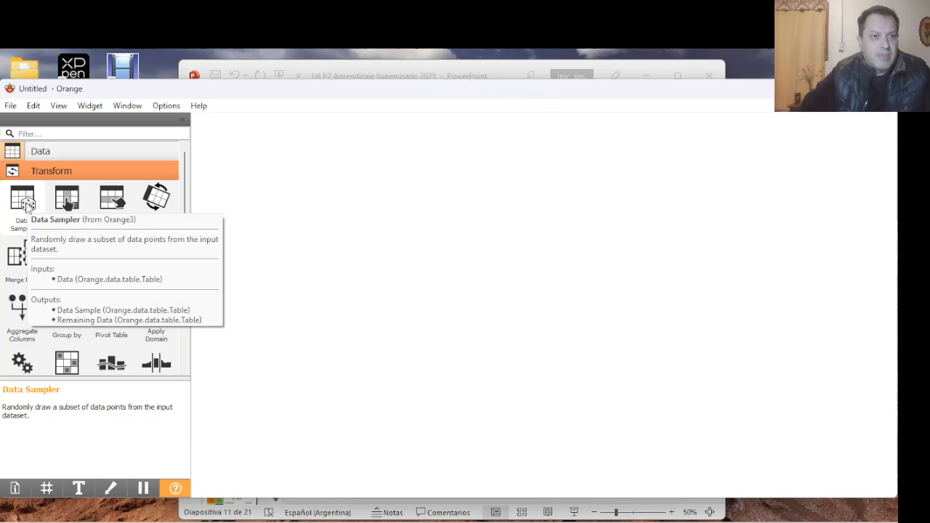
{"action": "left_click", "coordinate": [62, 151]}
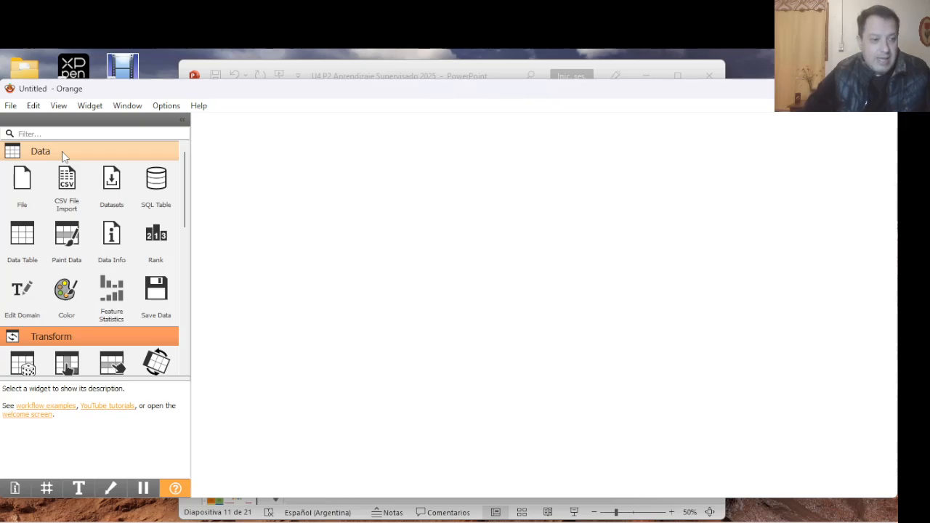
{"action": "scroll", "coordinate": [80, 335], "scroll_direction": "down", "scroll_amount": 1}
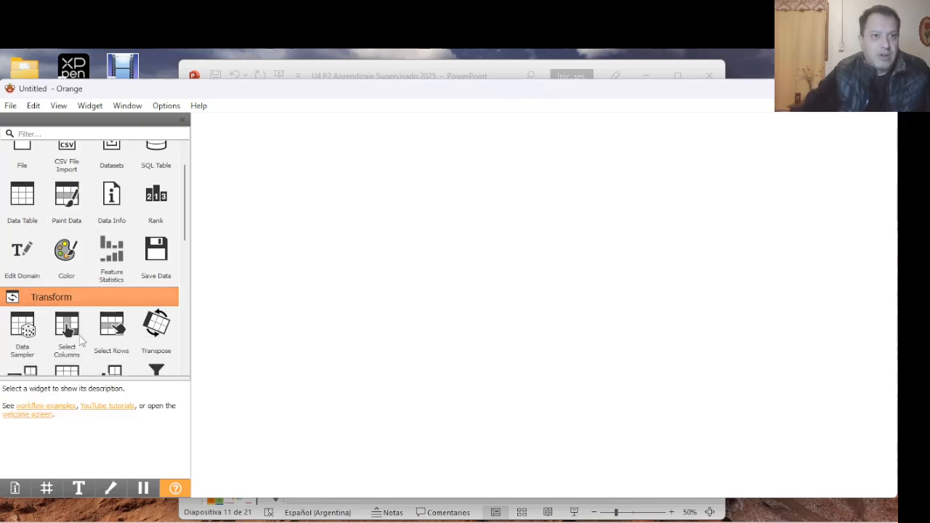
{"action": "scroll", "coordinate": [79, 340], "scroll_direction": "down", "scroll_amount": 2}
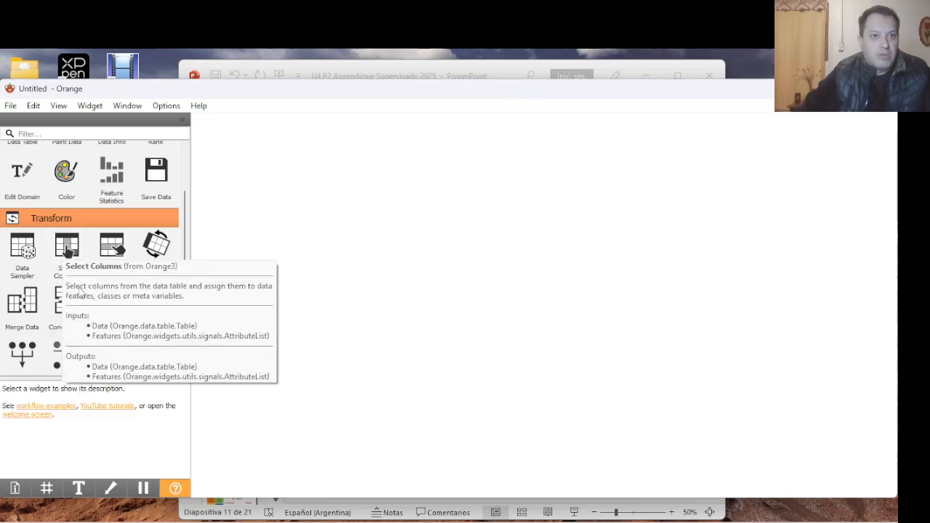
{"action": "scroll", "coordinate": [42, 304], "scroll_direction": "down", "scroll_amount": 2}
{"action": "scroll", "coordinate": [42, 304], "scroll_direction": "up", "scroll_amount": 1}
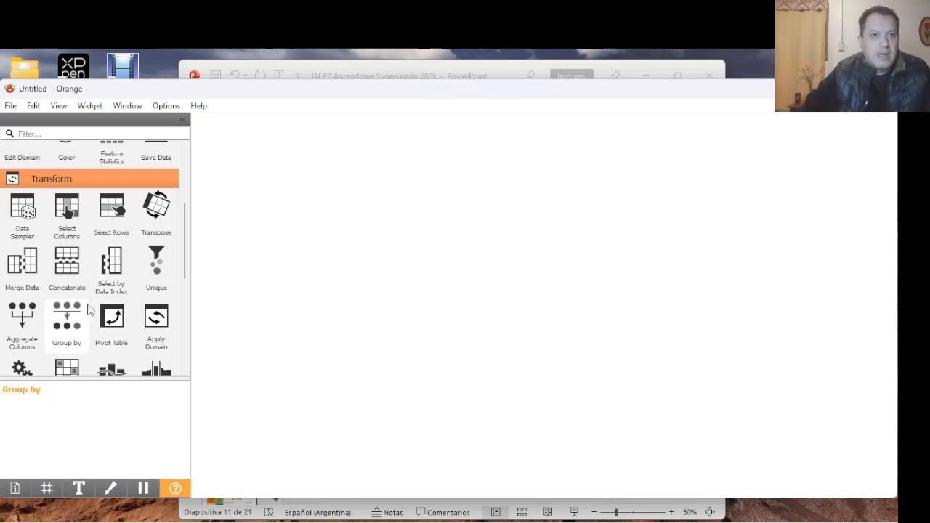
{"action": "scroll", "coordinate": [88, 305], "scroll_direction": "down", "scroll_amount": 2}
{"action": "scroll", "coordinate": [87, 309], "scroll_direction": "up", "scroll_amount": 1}
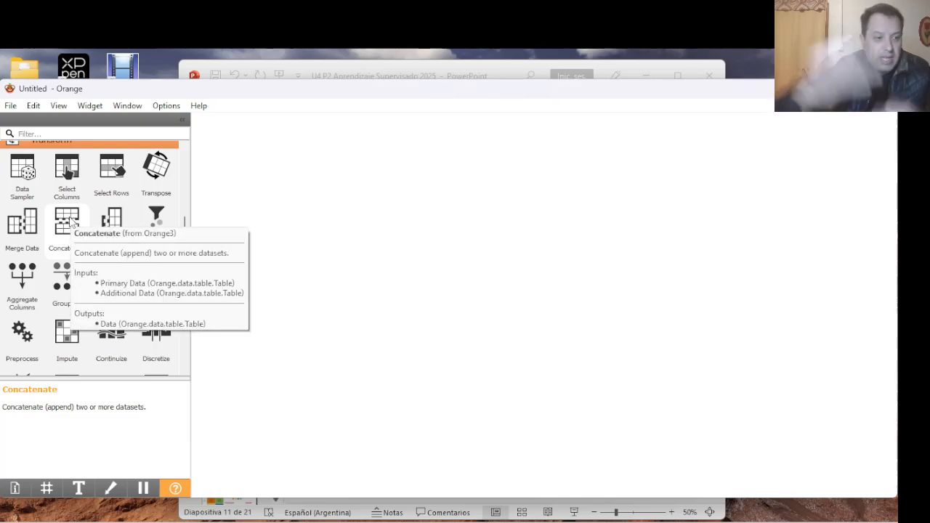
{"action": "scroll", "coordinate": [46, 295], "scroll_direction": "down", "scroll_amount": 1}
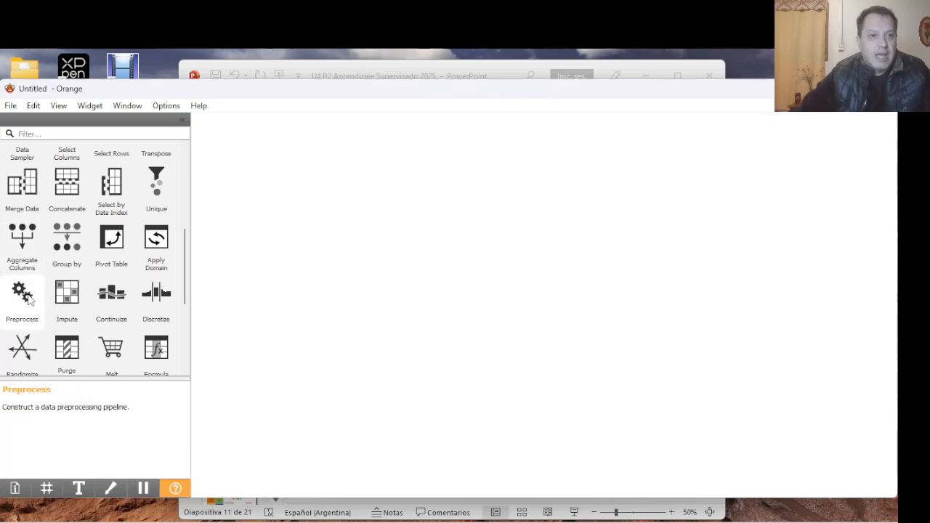
{"action": "scroll", "coordinate": [29, 300], "scroll_direction": "down", "scroll_amount": 2}
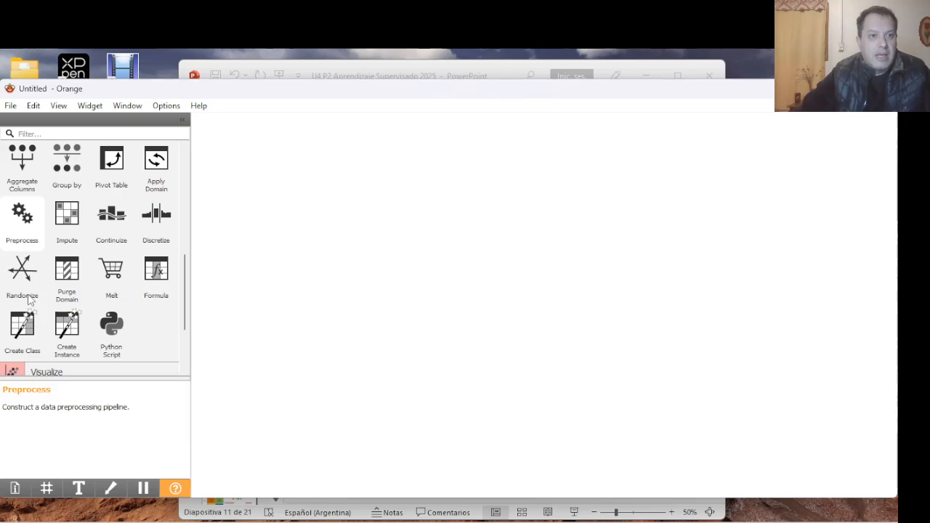
{"action": "scroll", "coordinate": [29, 300], "scroll_direction": "up", "scroll_amount": 2}
{"action": "scroll", "coordinate": [29, 300], "scroll_direction": "down", "scroll_amount": 2}
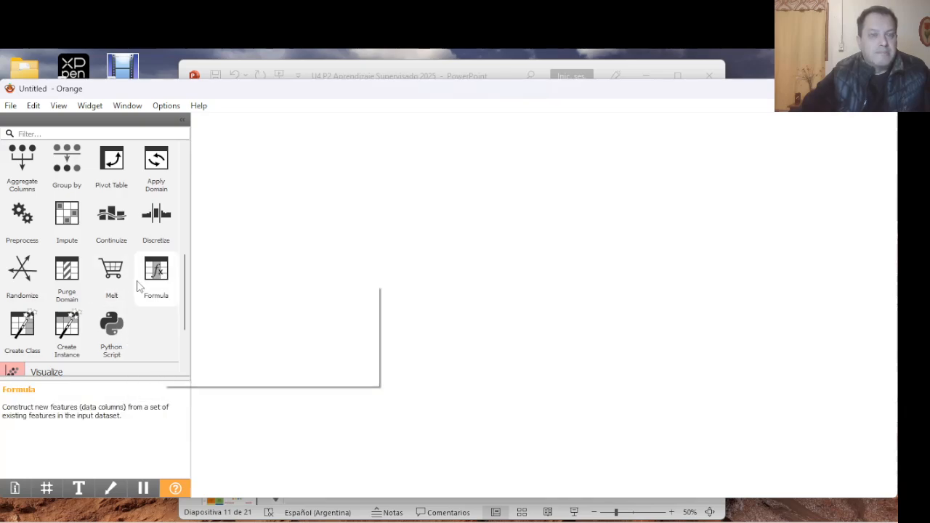
{"action": "scroll", "coordinate": [6, 223], "scroll_direction": "up", "scroll_amount": 5}
{"action": "left_click", "coordinate": [8, 221]}
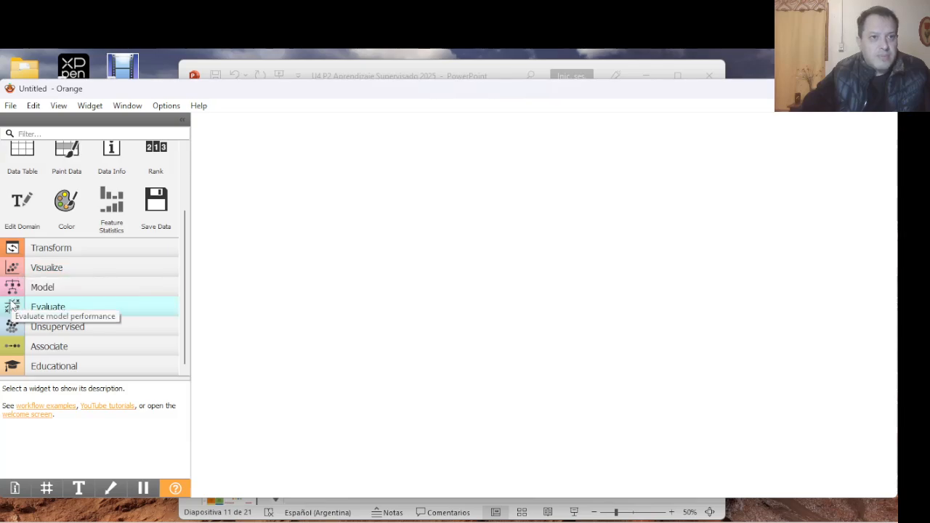
Examine the widgets offered in the Model and Evaluate categories, collapsing each one after viewing it.
{"action": "left_click", "coordinate": [48, 290]}
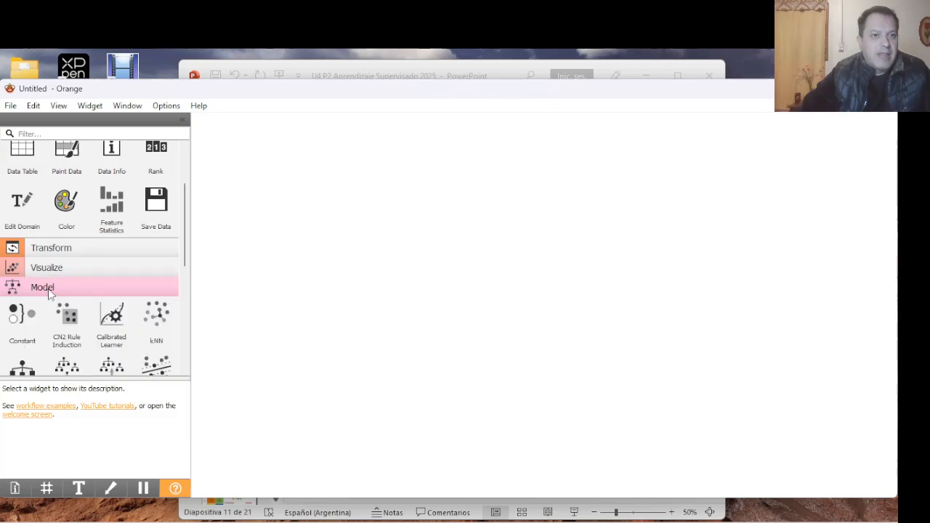
{"action": "scroll", "coordinate": [48, 316], "scroll_direction": "down", "scroll_amount": 2}
{"action": "scroll", "coordinate": [49, 317], "scroll_direction": "down", "scroll_amount": 2}
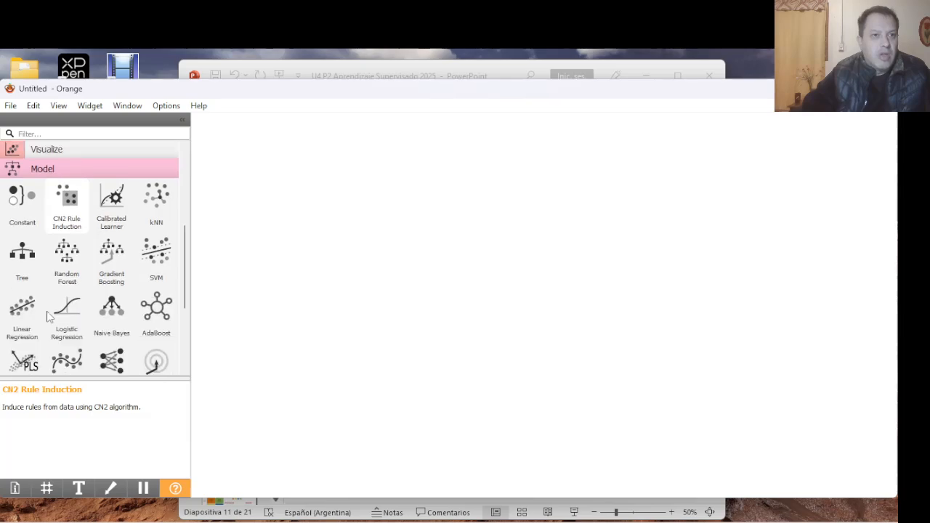
{"action": "scroll", "coordinate": [47, 315], "scroll_direction": "down", "scroll_amount": 3}
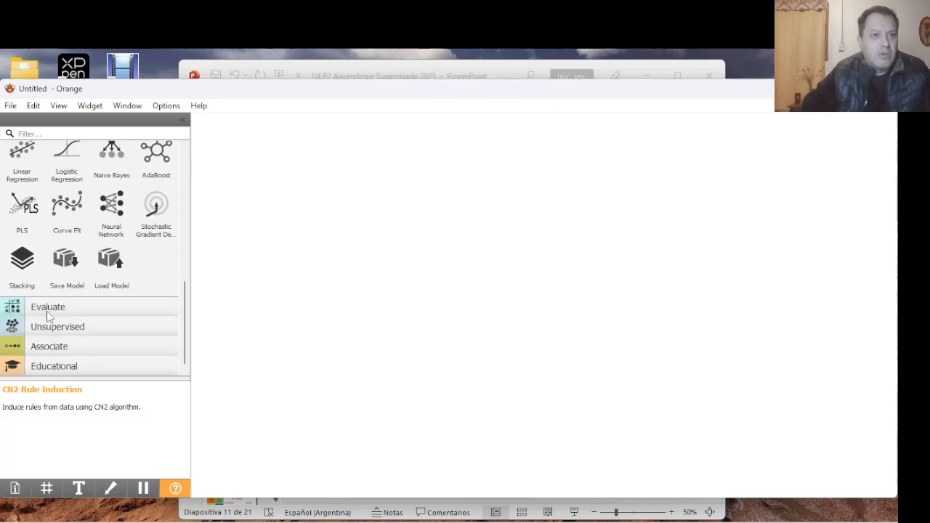
{"action": "scroll", "coordinate": [47, 316], "scroll_direction": "up", "scroll_amount": 5}
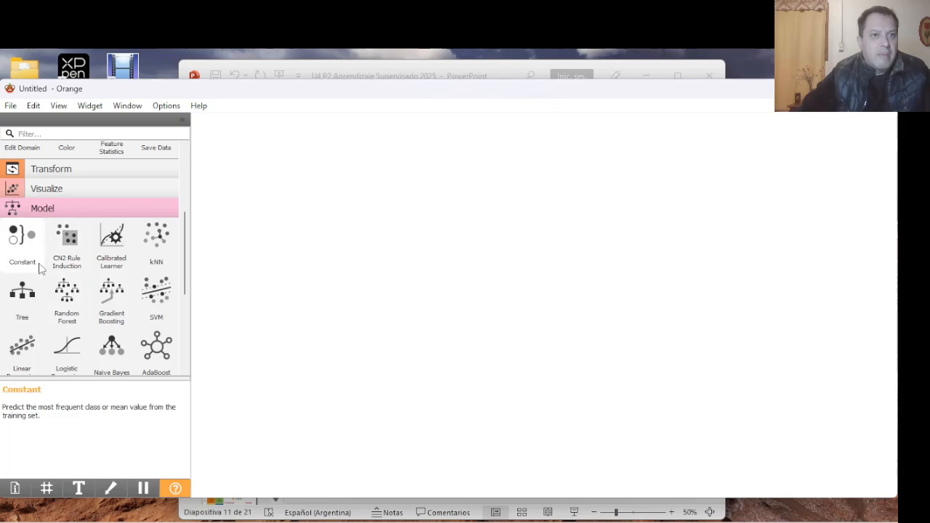
{"action": "left_click", "coordinate": [35, 207]}
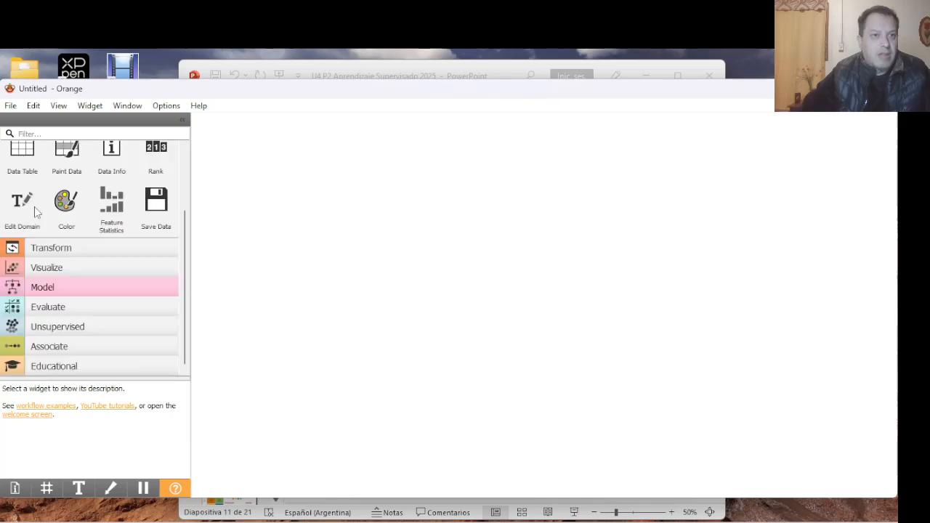
{"action": "left_click", "coordinate": [37, 308]}
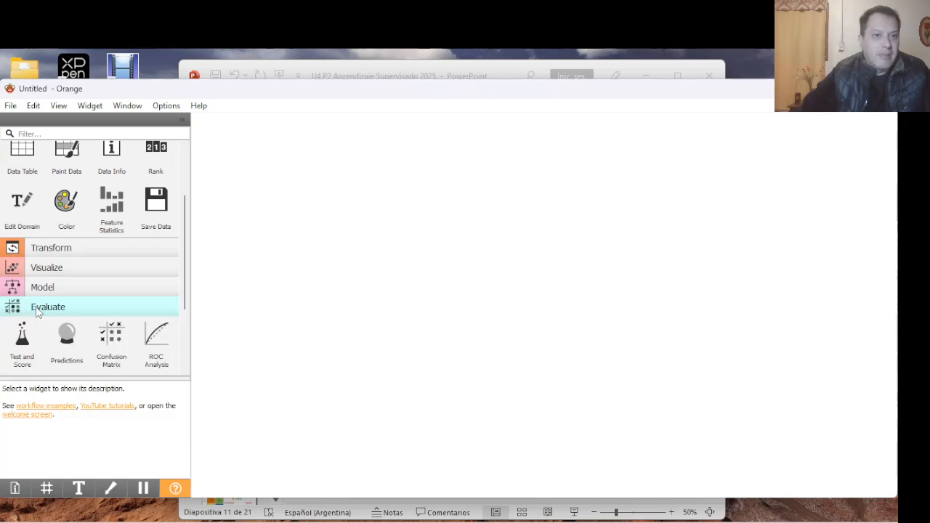
{"action": "scroll", "coordinate": [37, 311], "scroll_direction": "down", "scroll_amount": 3}
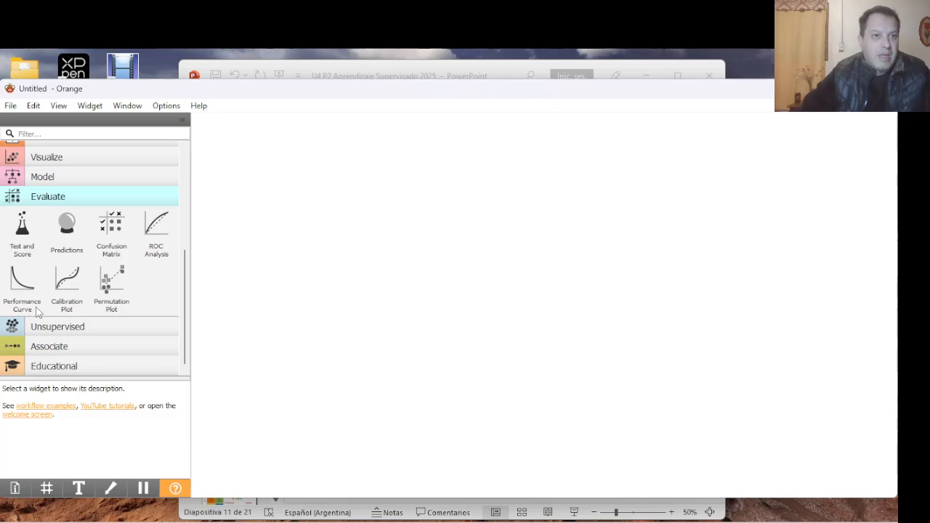
{"action": "scroll", "coordinate": [37, 312], "scroll_direction": "up", "scroll_amount": 1}
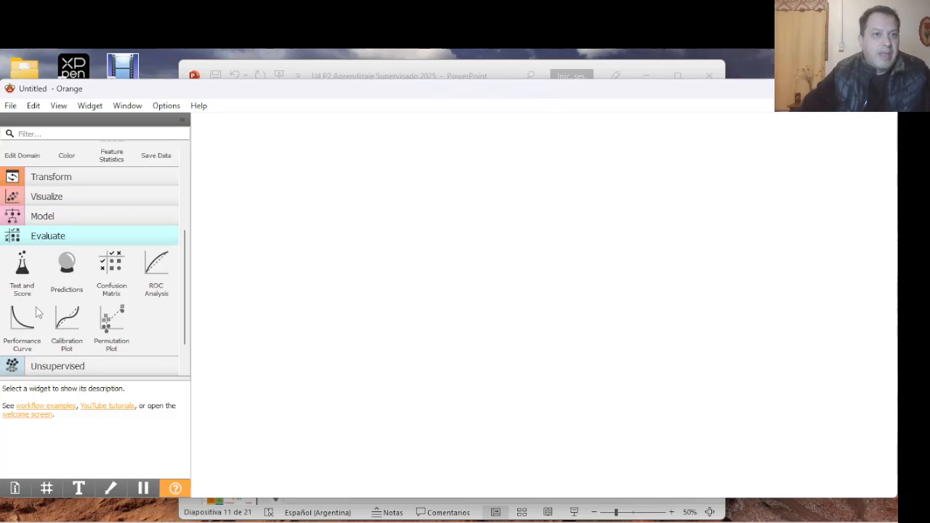
{"action": "left_click", "coordinate": [34, 237]}
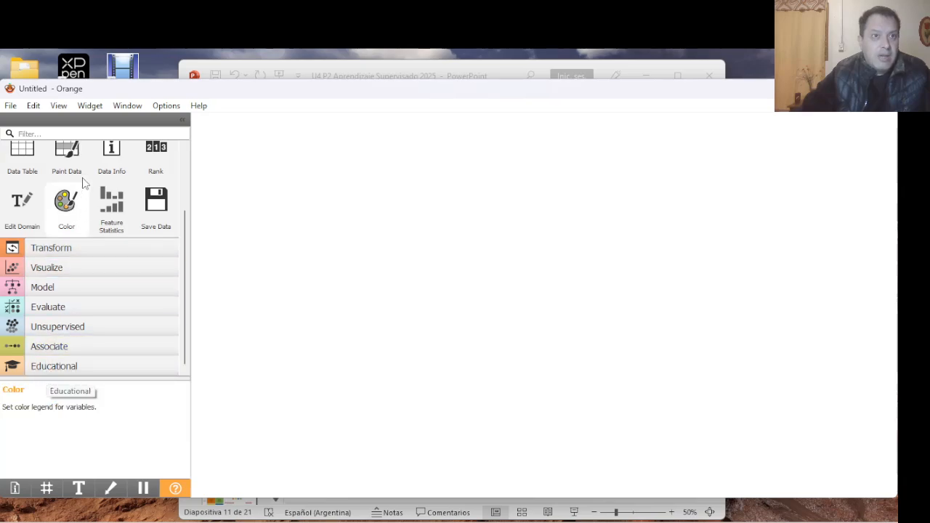
Open the add-on installer, look through the available add-ons and read the Image Analytics description.
{"action": "left_click", "coordinate": [89, 106]}
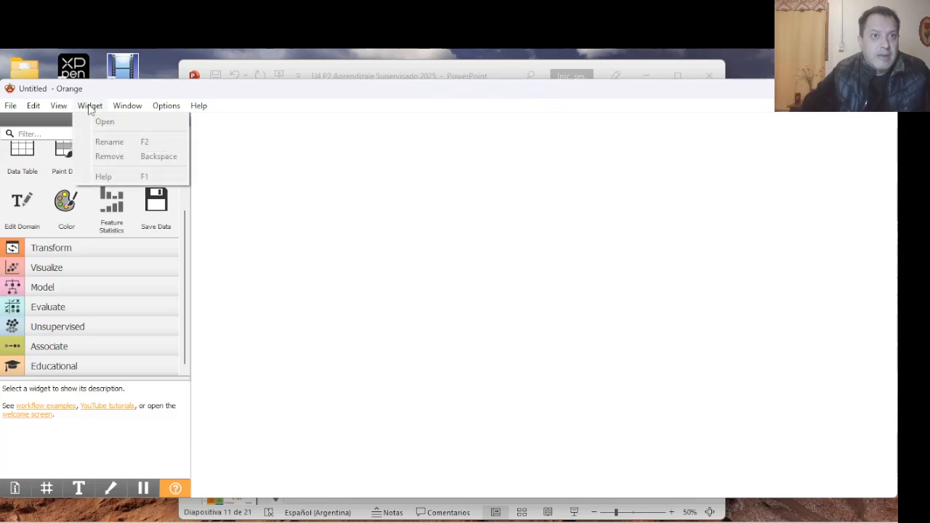
{"action": "left_click", "coordinate": [124, 107]}
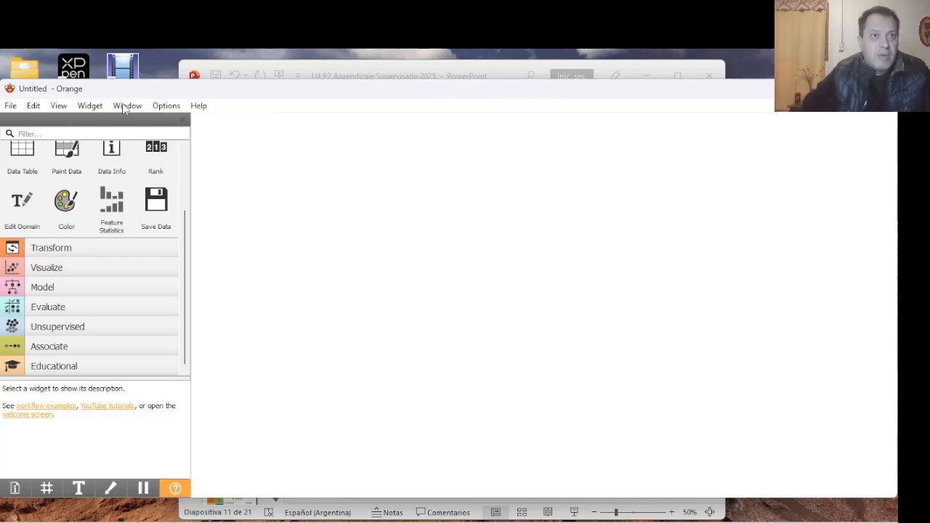
{"action": "left_click", "coordinate": [165, 108]}
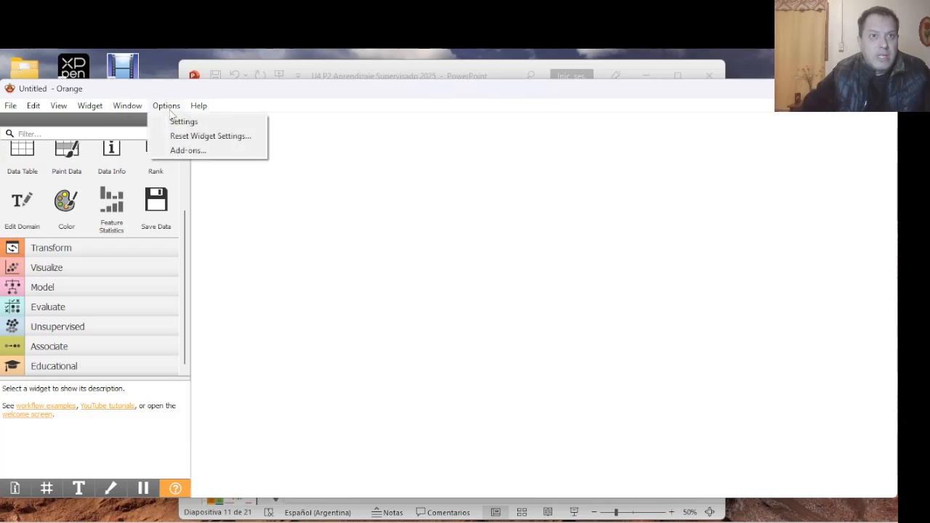
{"action": "left_click", "coordinate": [190, 150]}
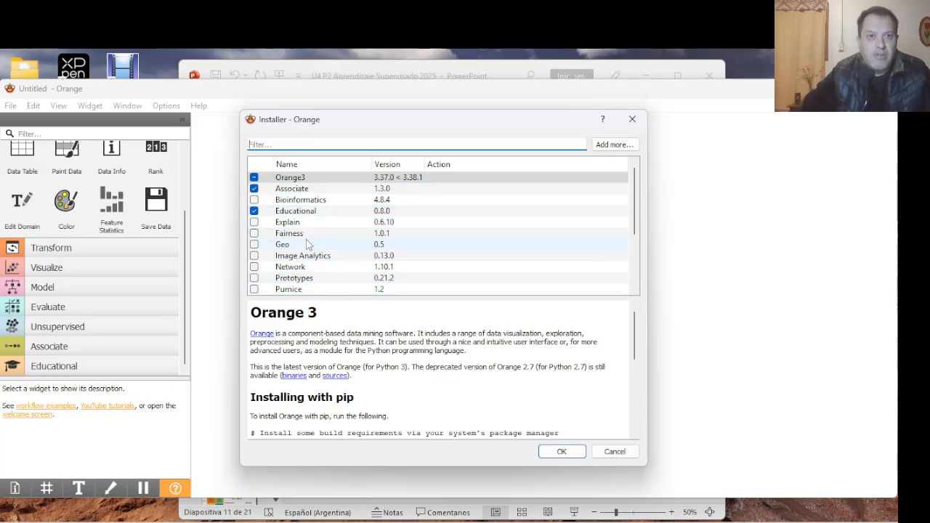
{"action": "scroll", "coordinate": [327, 218], "scroll_direction": "down", "scroll_amount": 2}
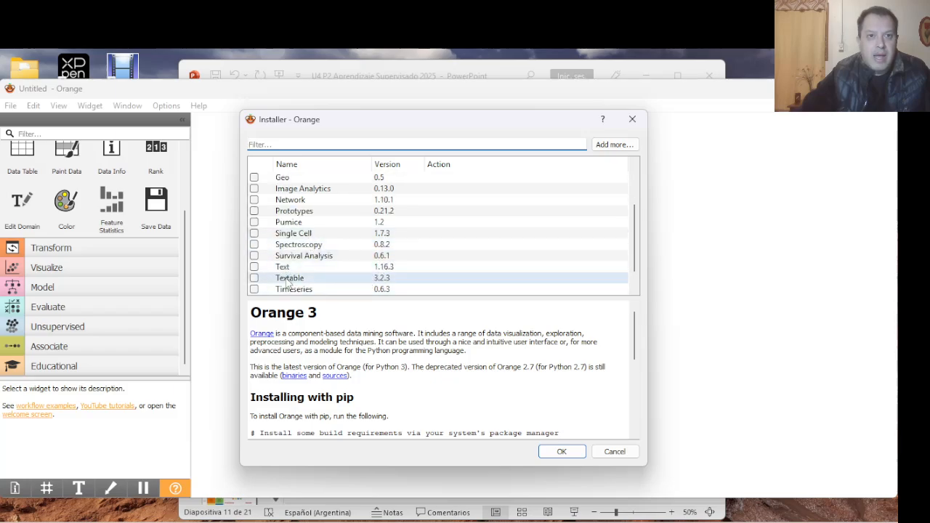
{"action": "scroll", "coordinate": [326, 269], "scroll_direction": "up", "scroll_amount": 2}
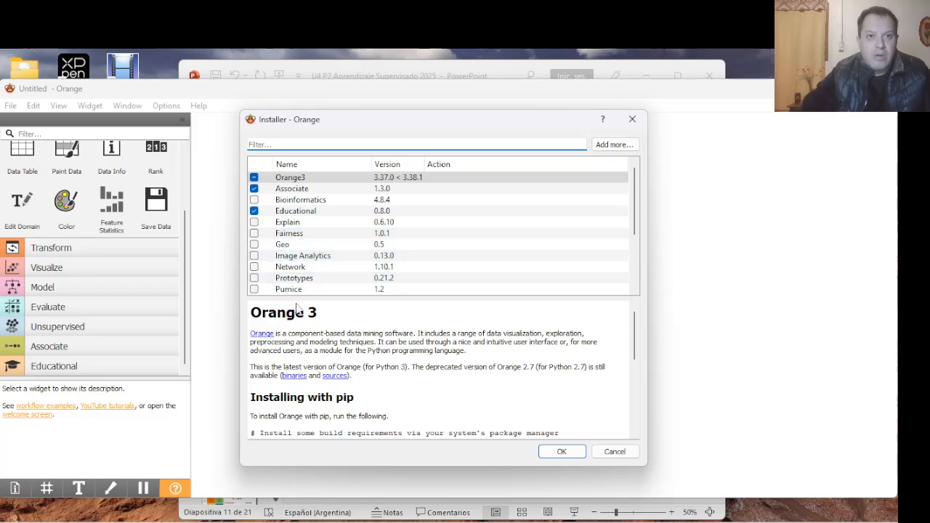
{"action": "left_click", "coordinate": [299, 259]}
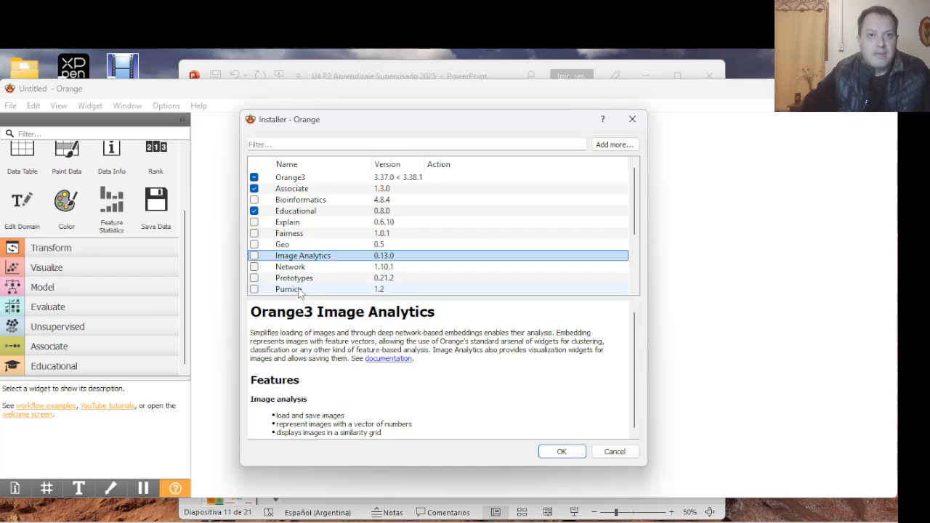
Mark the Explain add-on for installation and start installing it.
{"action": "left_click", "coordinate": [300, 223]}
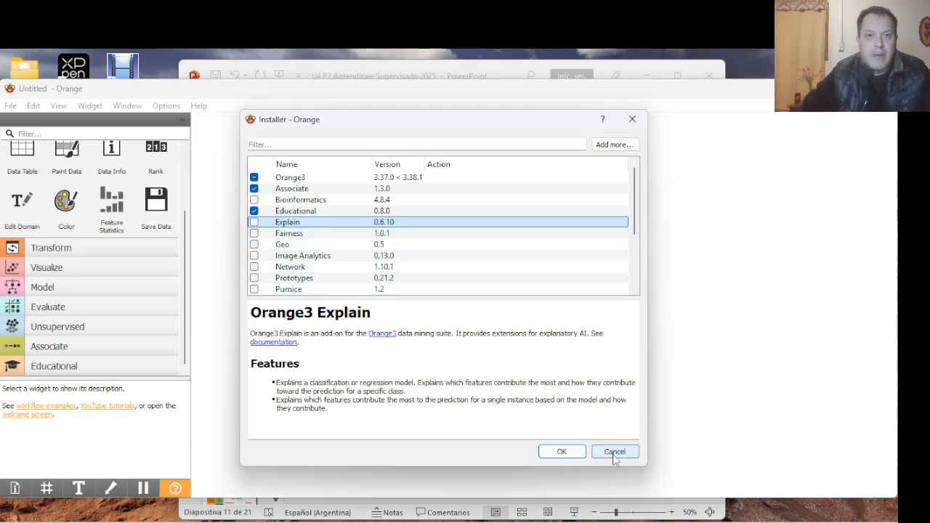
{"action": "left_click", "coordinate": [254, 222]}
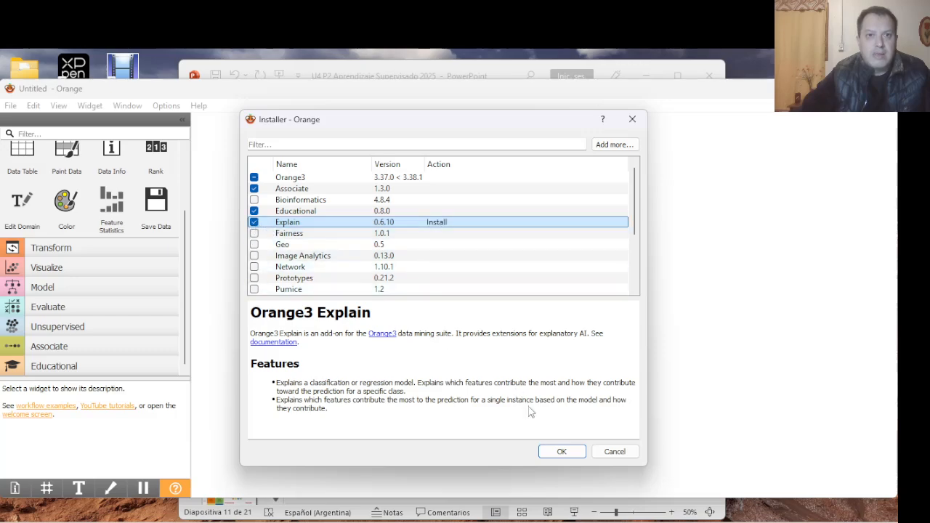
{"action": "left_click", "coordinate": [552, 453]}
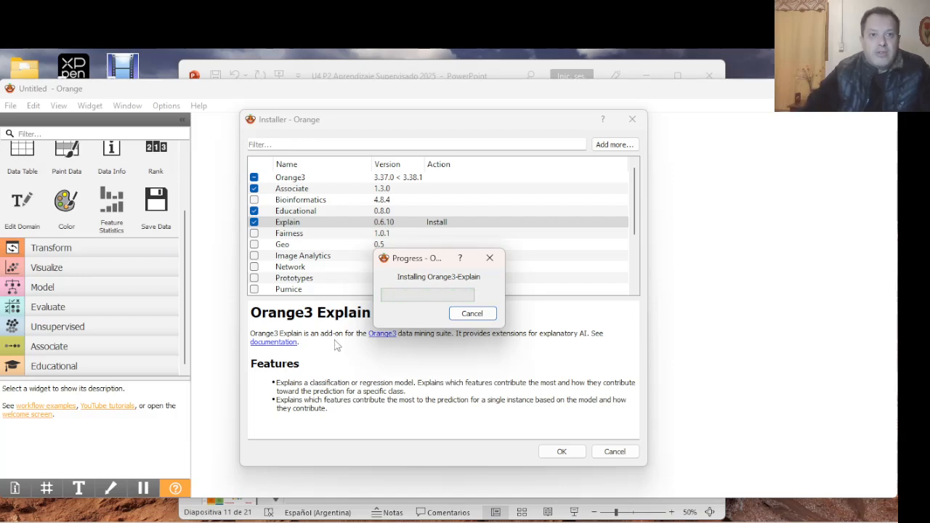
{"action": "mouse_move", "coordinate": [581, 516]}
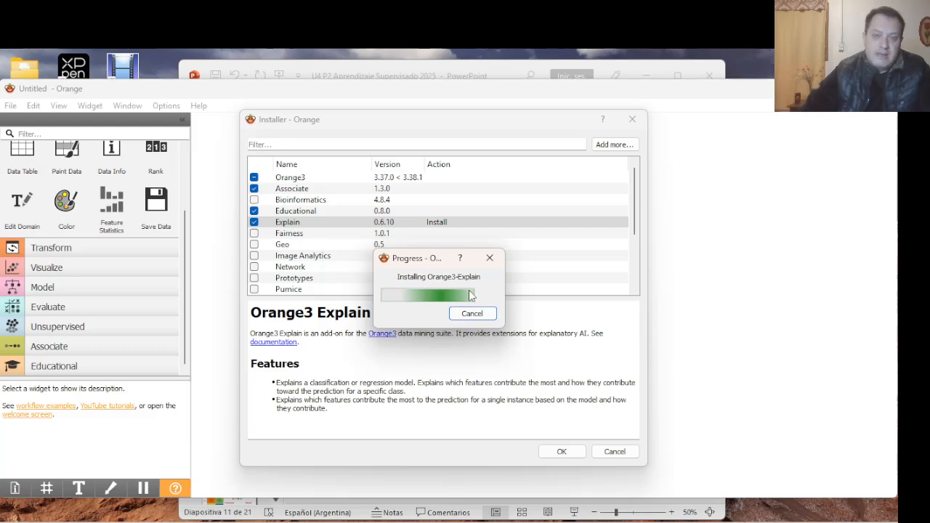
Cancel the running installation of the Explain add-on.
{"action": "left_click", "coordinate": [467, 315]}
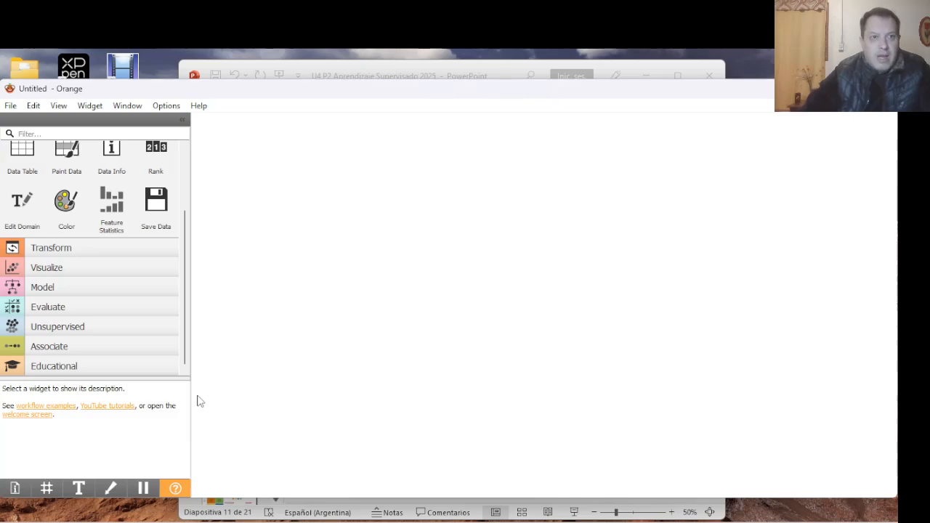
Add a File widget from the Data category to the canvas and remove the duplicate File (1).
{"action": "scroll", "coordinate": [131, 331], "scroll_direction": "up", "scroll_amount": 3}
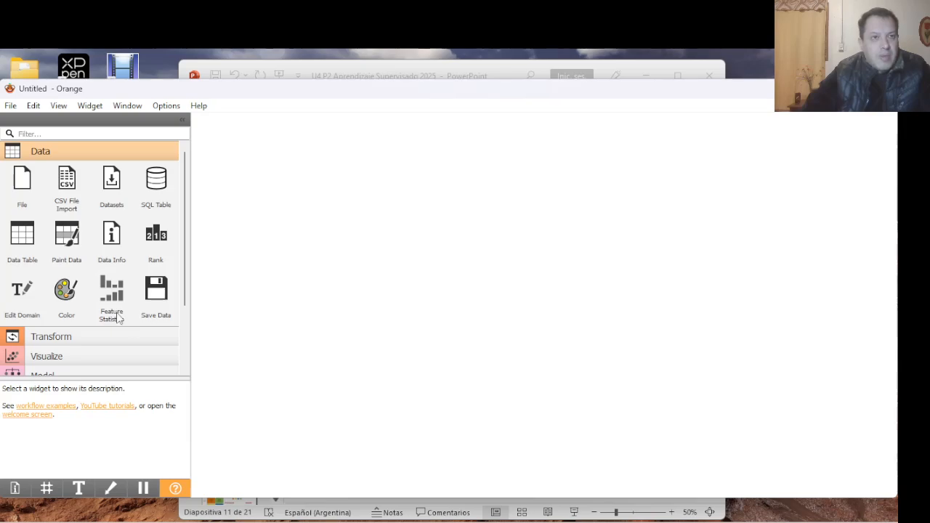
{"action": "double_click", "coordinate": [21, 184]}
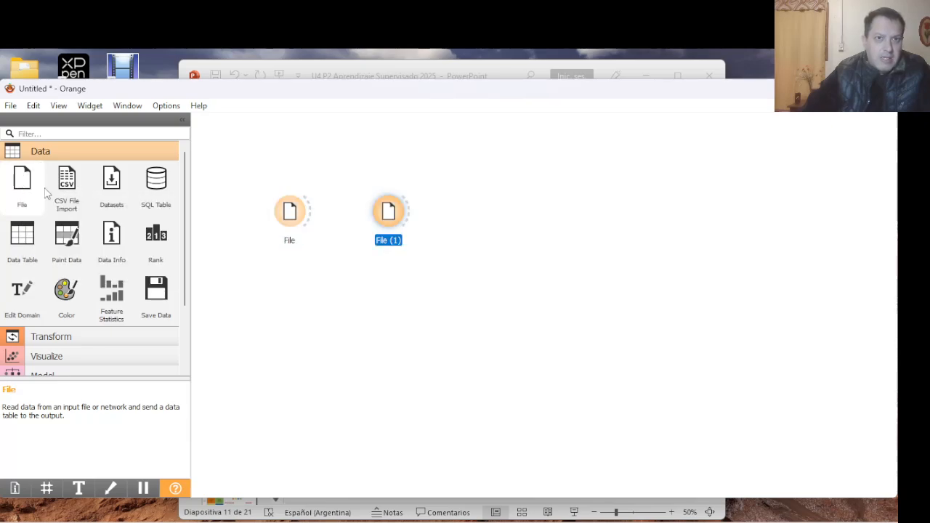
{"action": "right_click", "coordinate": [394, 212]}
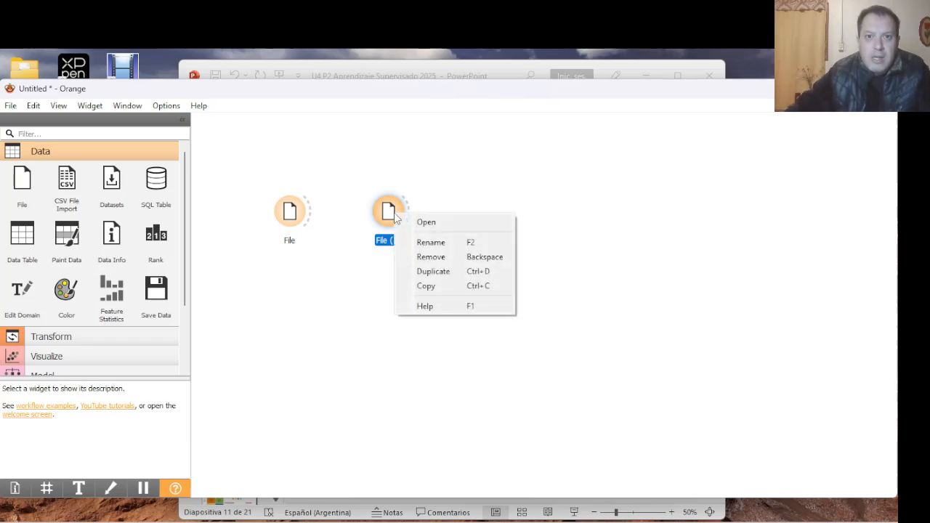
{"action": "left_click", "coordinate": [431, 258]}
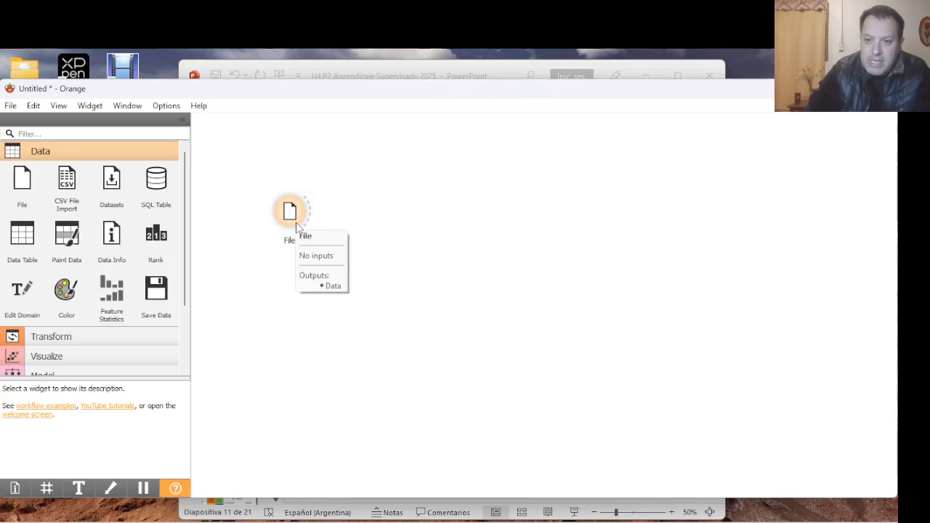
Open the File widget's settings and look through its list of bundled sample datasets.
{"action": "key", "text": "ctrl+plus"}
{"action": "key", "text": "ctrl+plus"}
{"action": "key", "text": "ctrl+plus"}
{"action": "key", "text": "ctrl+plus"}
{"action": "key", "text": "ctrl+plus"}
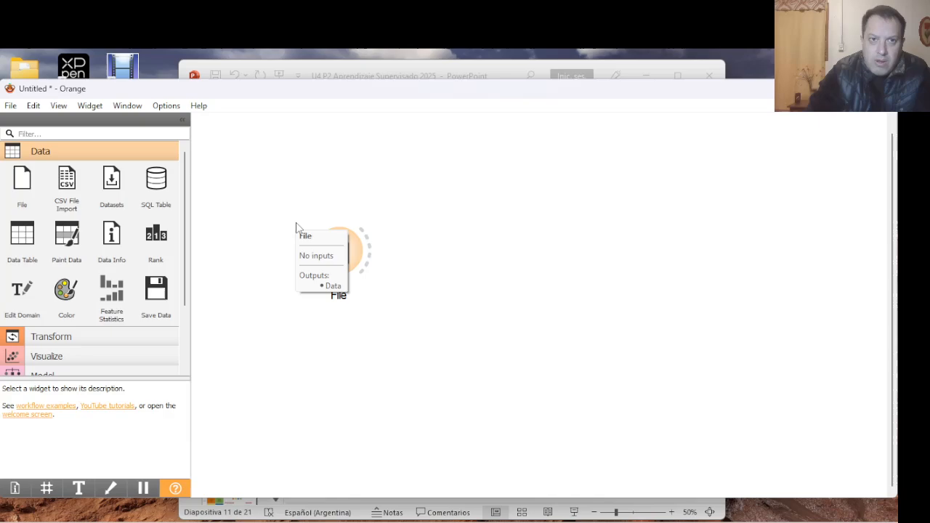
{"action": "key", "text": "ctrl+plus"}
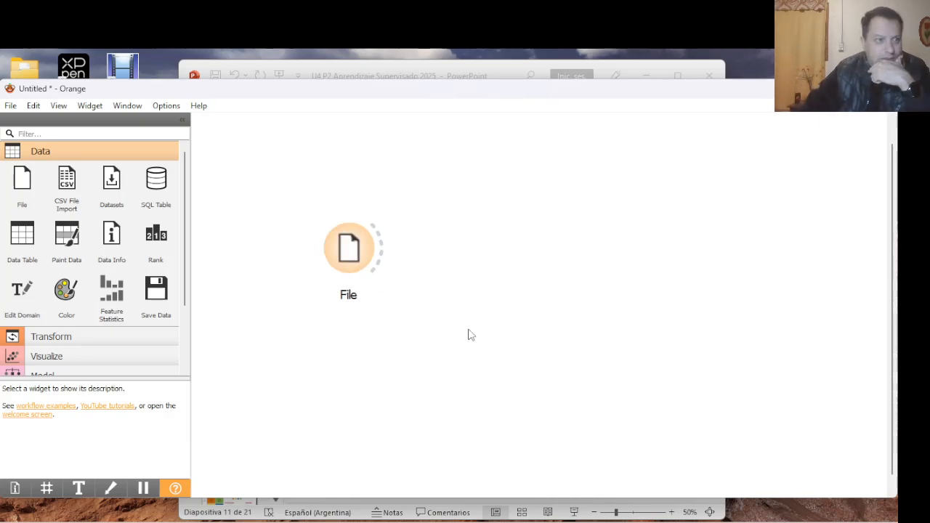
{"action": "key", "text": "ctrl+plus"}
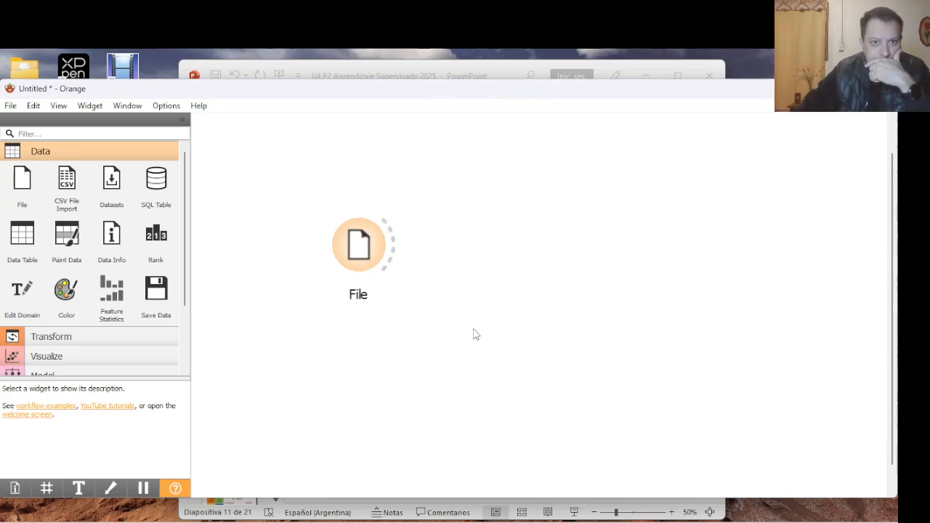
{"action": "left_click_drag", "start_coordinate": [473, 329], "coordinate": [437, 335]}
{"action": "left_click_drag", "start_coordinate": [346, 324], "coordinate": [290, 316]}
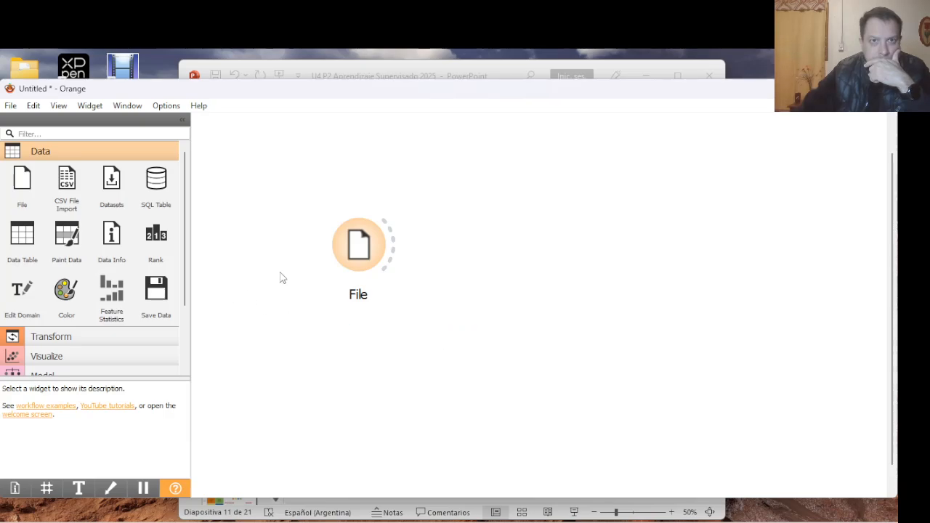
{"action": "double_click", "coordinate": [357, 248]}
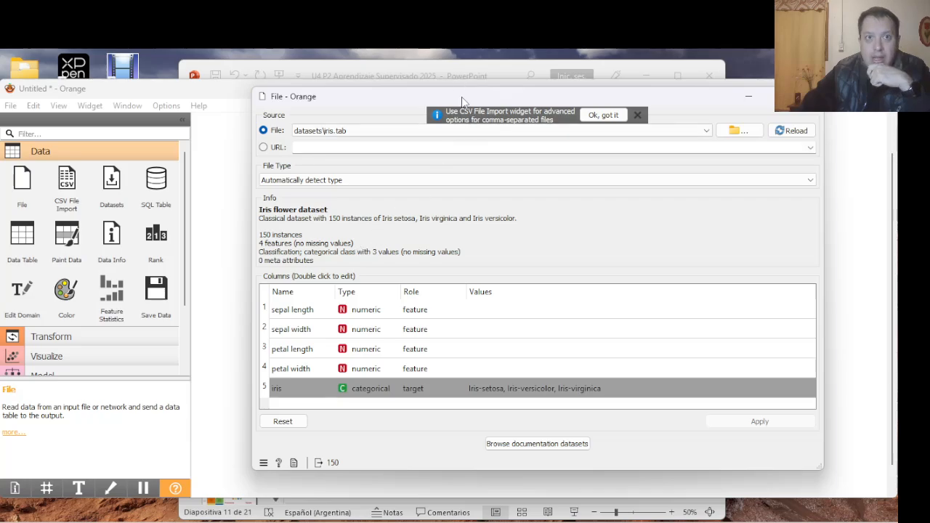
{"action": "left_click", "coordinate": [378, 129]}
{"action": "left_click", "coordinate": [379, 128]}
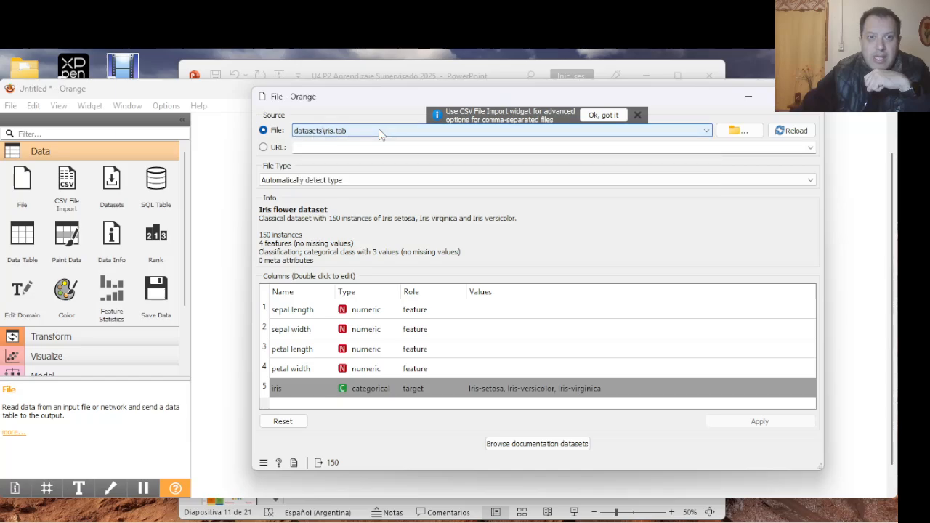
{"action": "left_click", "coordinate": [378, 129]}
{"action": "left_click", "coordinate": [378, 129]}
{"action": "left_click", "coordinate": [378, 128]}
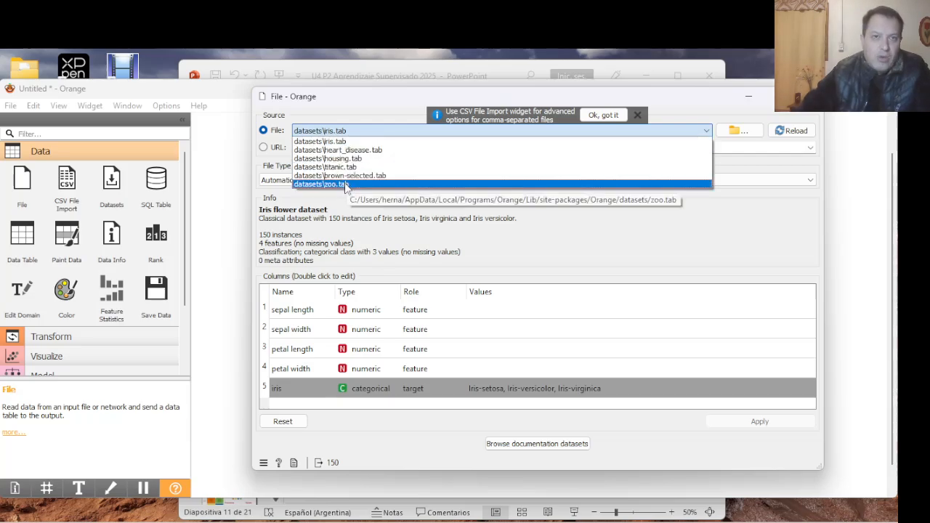
Browse for a data file, review the readable file formats, and close the file browser without choosing one.
{"action": "left_click", "coordinate": [737, 133]}
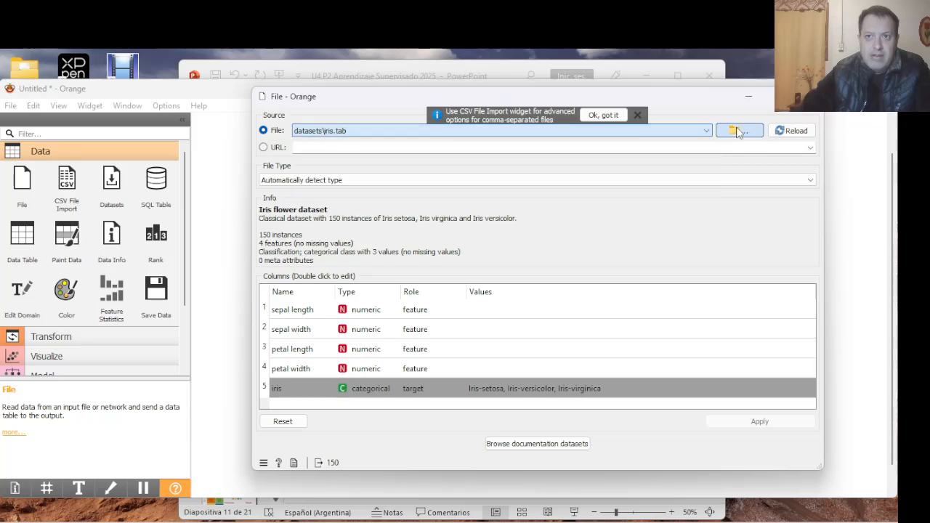
{"action": "left_click", "coordinate": [737, 131]}
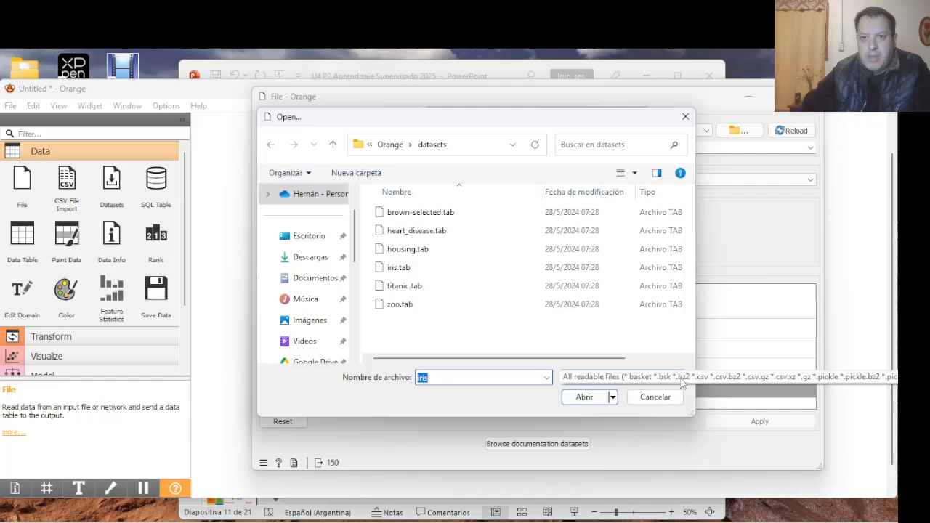
{"action": "left_click", "coordinate": [680, 378]}
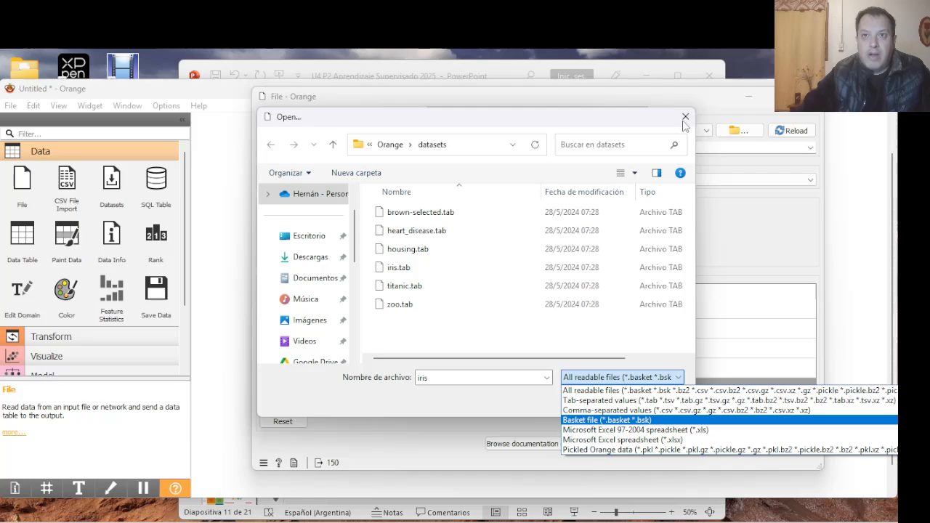
{"action": "left_click", "coordinate": [685, 121]}
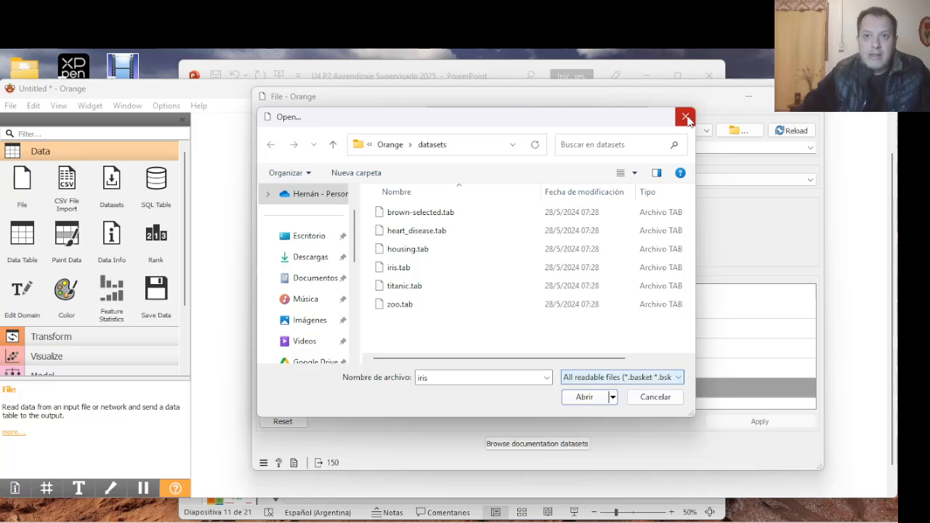
{"action": "left_click", "coordinate": [686, 117]}
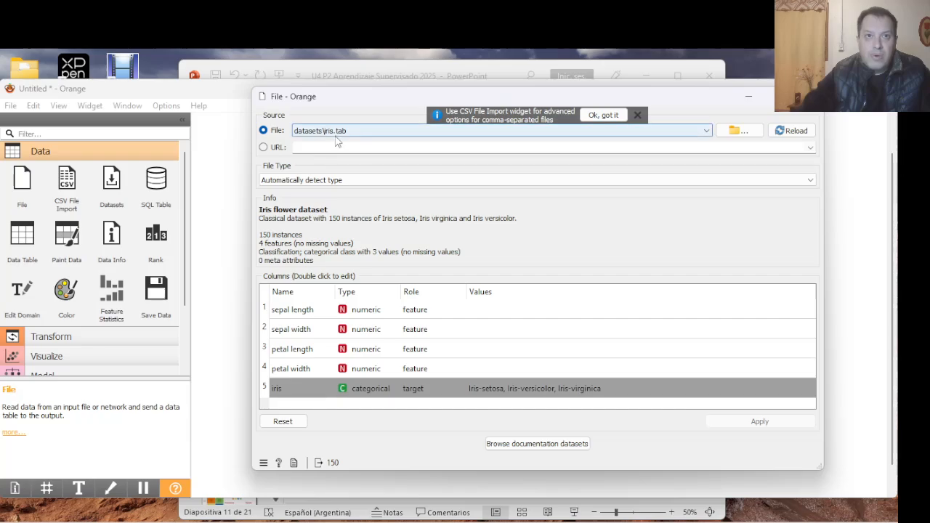
Load the bundled heart_disease.tab dataset in the File widget.
{"action": "left_click", "coordinate": [338, 132]}
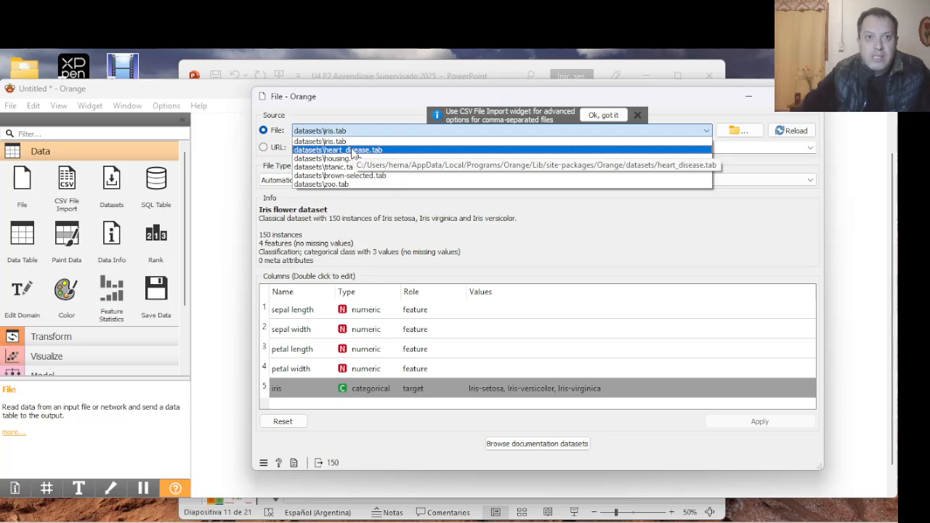
{"action": "left_click", "coordinate": [353, 151]}
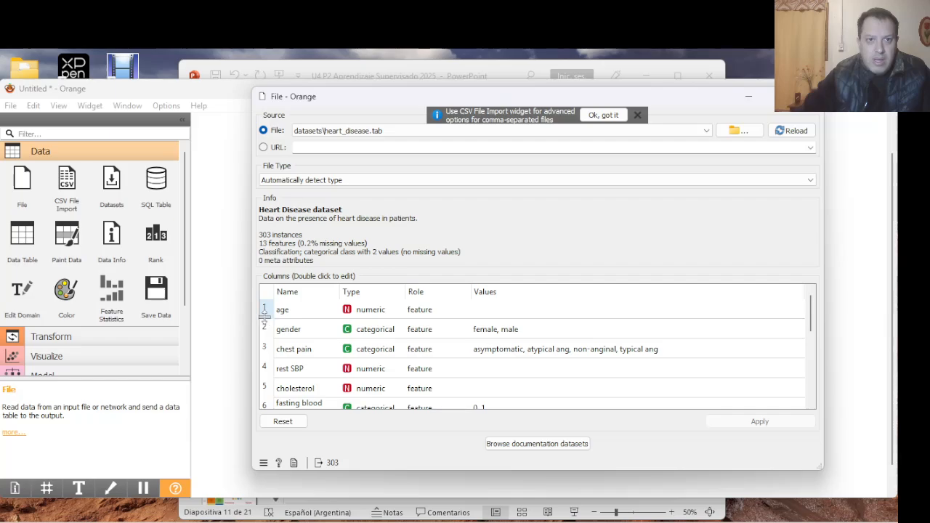
Examine the name, type, role and values of each column in the heart disease dataset.
{"action": "scroll", "coordinate": [264, 313], "scroll_direction": "down", "scroll_amount": 2}
{"action": "scroll", "coordinate": [269, 312], "scroll_direction": "up", "scroll_amount": 2}
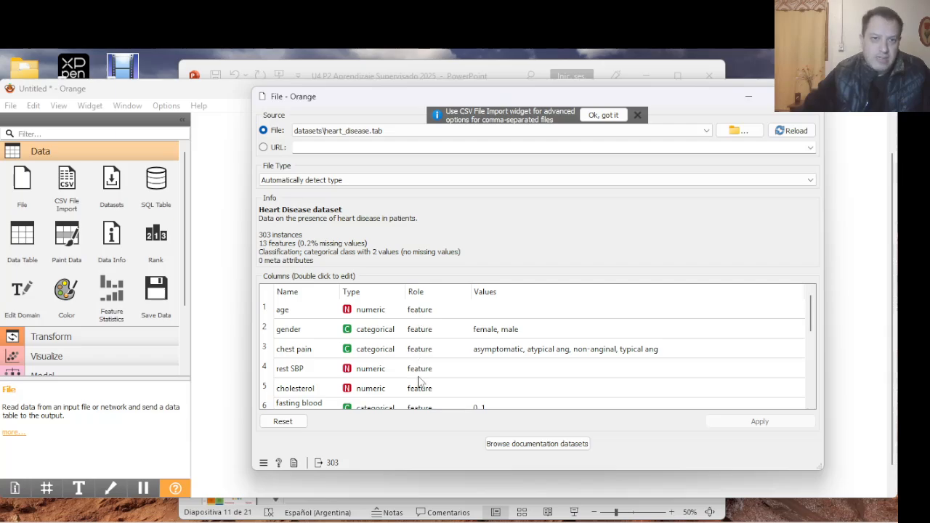
{"action": "scroll", "coordinate": [419, 380], "scroll_direction": "down", "scroll_amount": 1}
{"action": "scroll", "coordinate": [419, 380], "scroll_direction": "up", "scroll_amount": 1}
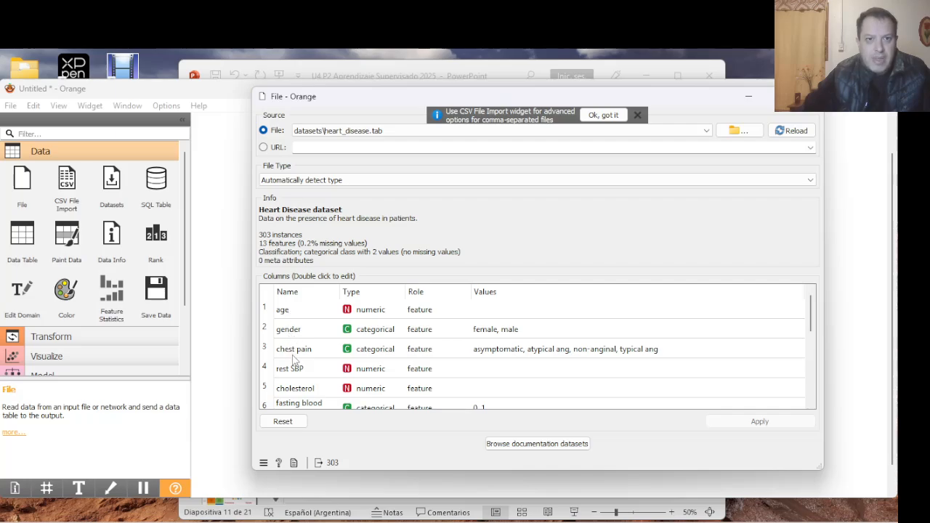
{"action": "scroll", "coordinate": [294, 360], "scroll_direction": "down", "scroll_amount": 1}
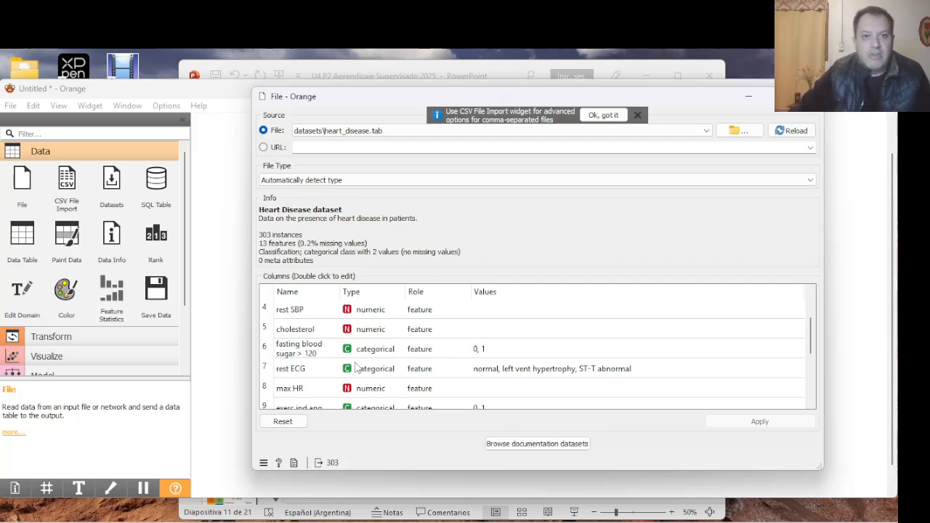
{"action": "scroll", "coordinate": [349, 367], "scroll_direction": "down", "scroll_amount": 1}
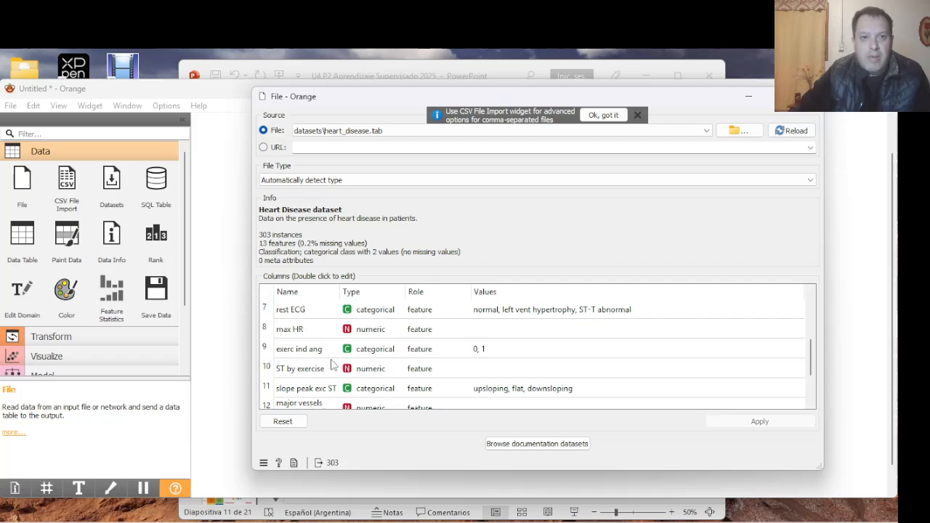
{"action": "scroll", "coordinate": [330, 363], "scroll_direction": "down", "scroll_amount": 1}
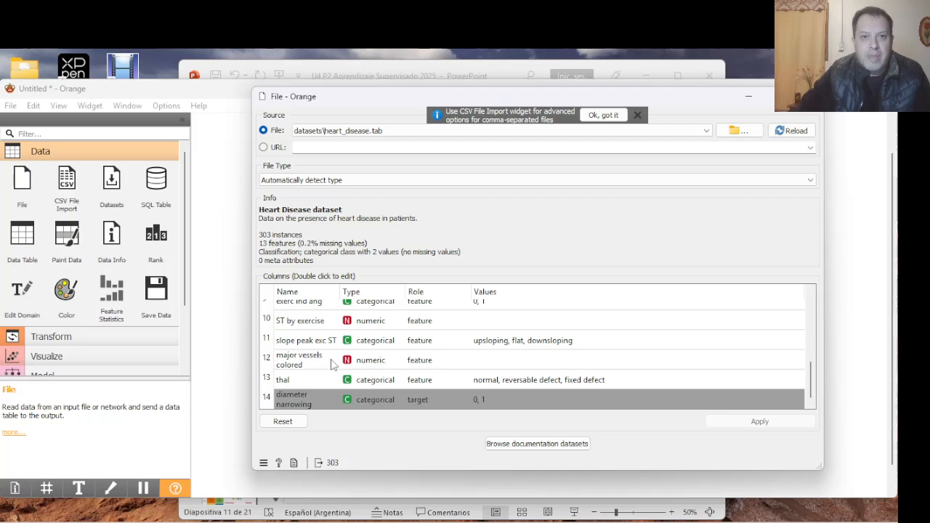
Inspect the thal column and the role of the diameter narrowing column, and close the File settings.
{"action": "left_click", "coordinate": [266, 383]}
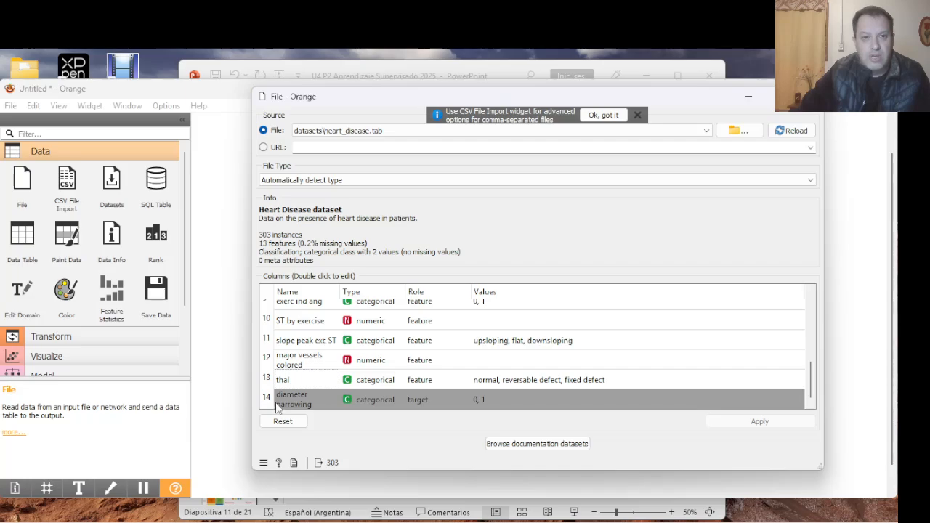
{"action": "double_click", "coordinate": [418, 408]}
{"action": "left_click", "coordinate": [418, 409]}
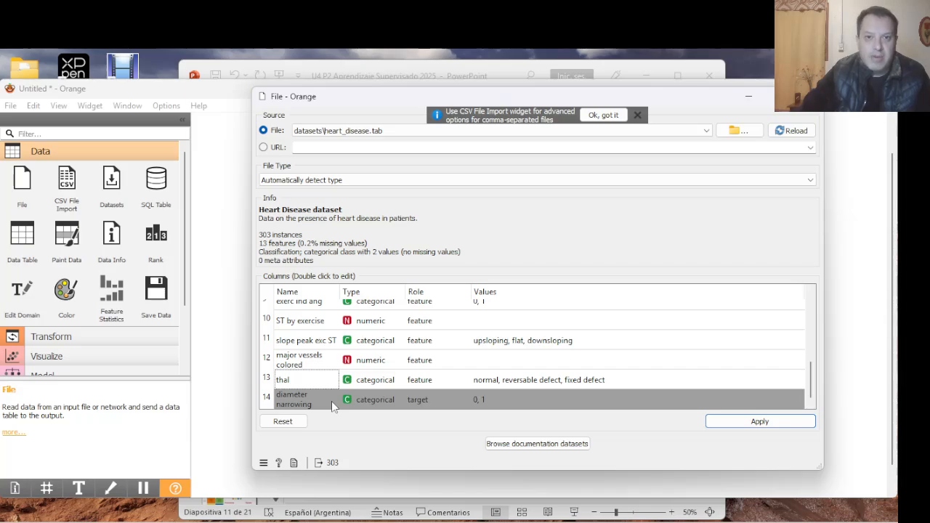
{"action": "scroll", "coordinate": [332, 405], "scroll_direction": "up", "scroll_amount": 1}
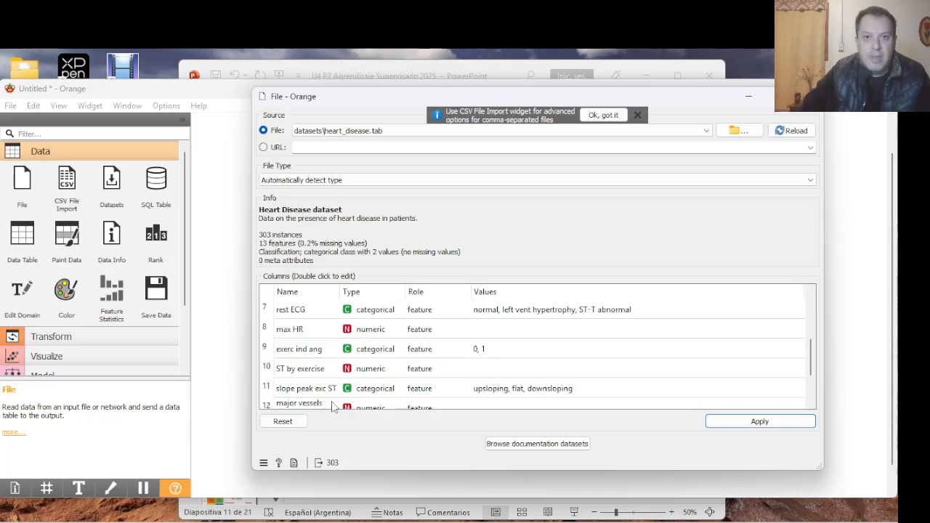
{"action": "scroll", "coordinate": [333, 407], "scroll_direction": "down", "scroll_amount": 1}
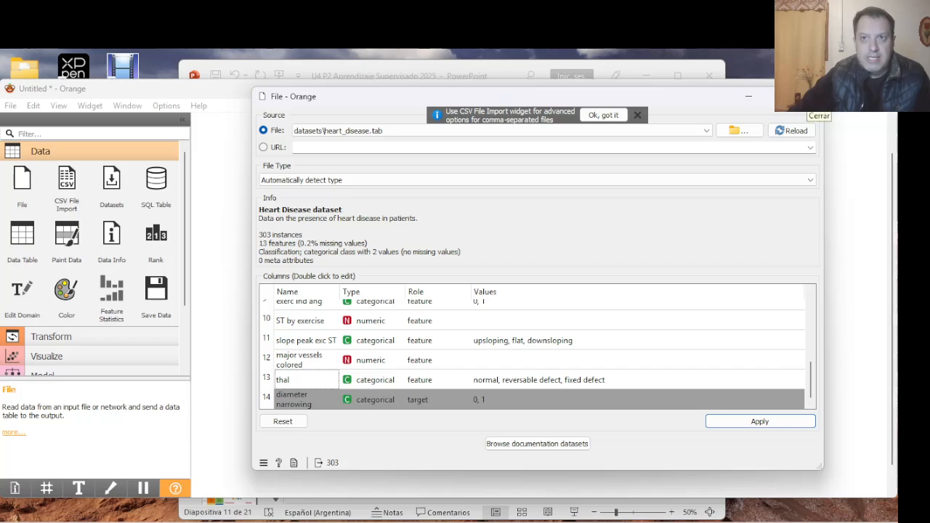
{"action": "left_click", "coordinate": [806, 97]}
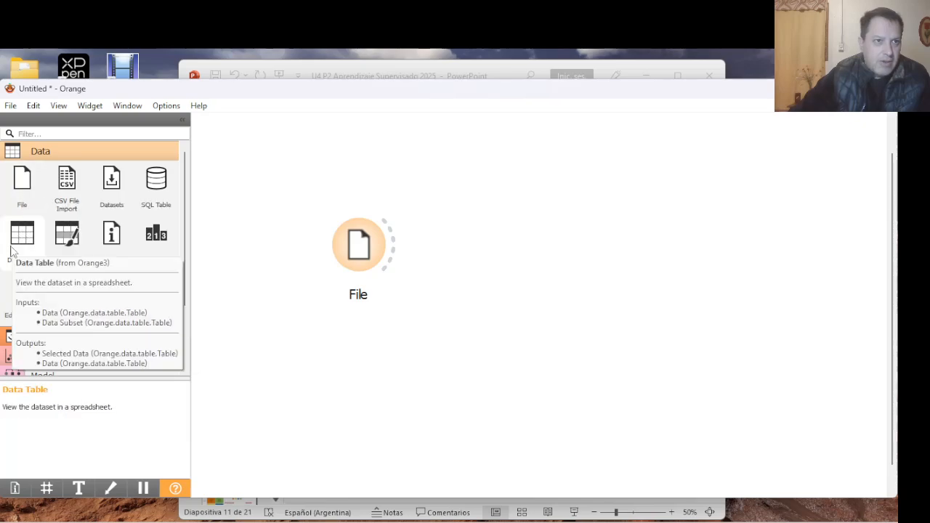
Place a Data Table widget beside the File widget, connect File's data output to it, and align the two widgets.
{"action": "left_click_drag", "start_coordinate": [21, 240], "coordinate": [478, 258]}
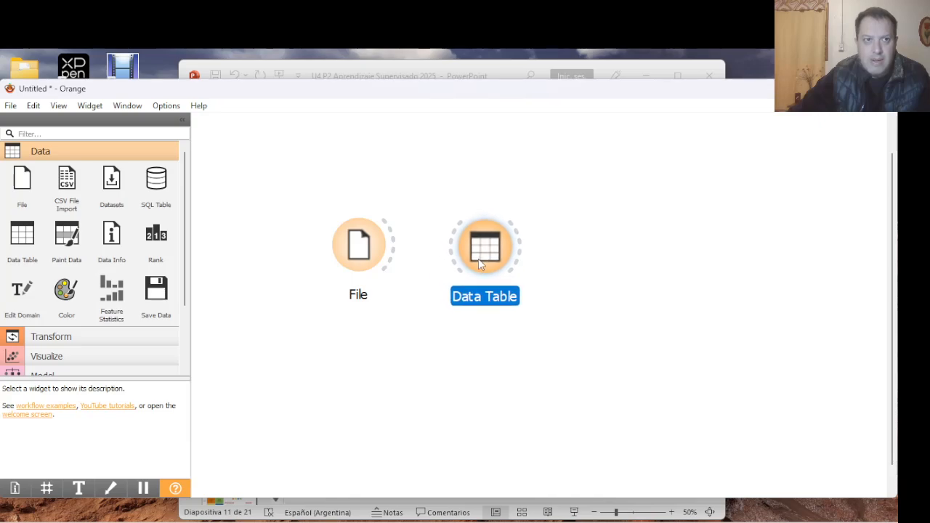
{"action": "double_click", "coordinate": [356, 247]}
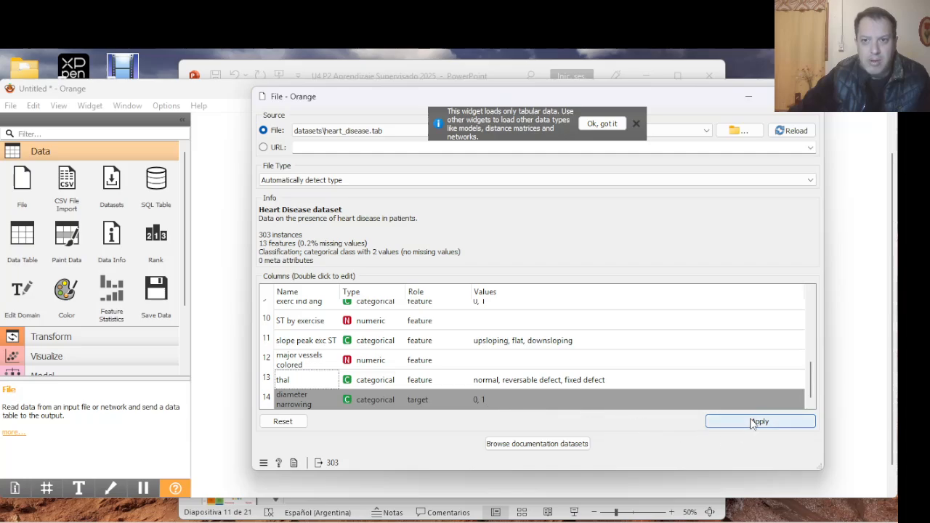
{"action": "left_click", "coordinate": [207, 347]}
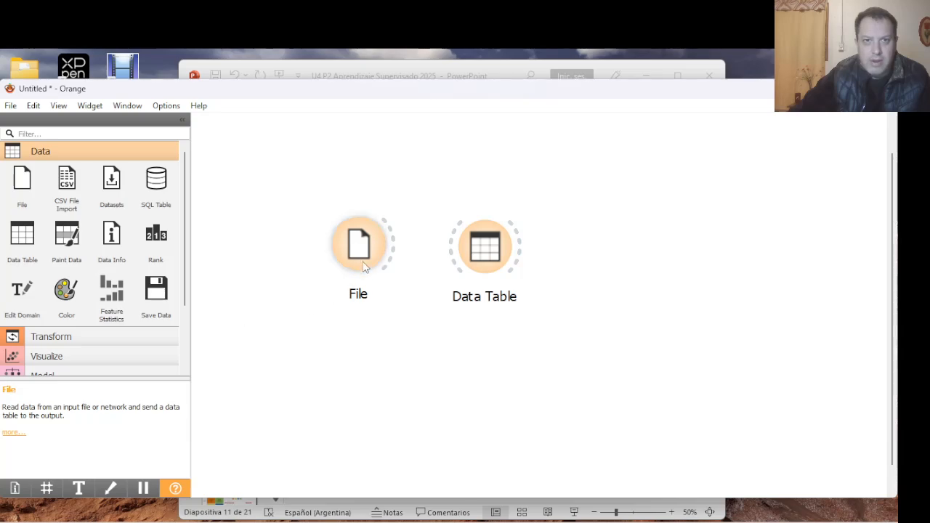
{"action": "left_click_drag", "start_coordinate": [392, 249], "coordinate": [458, 260]}
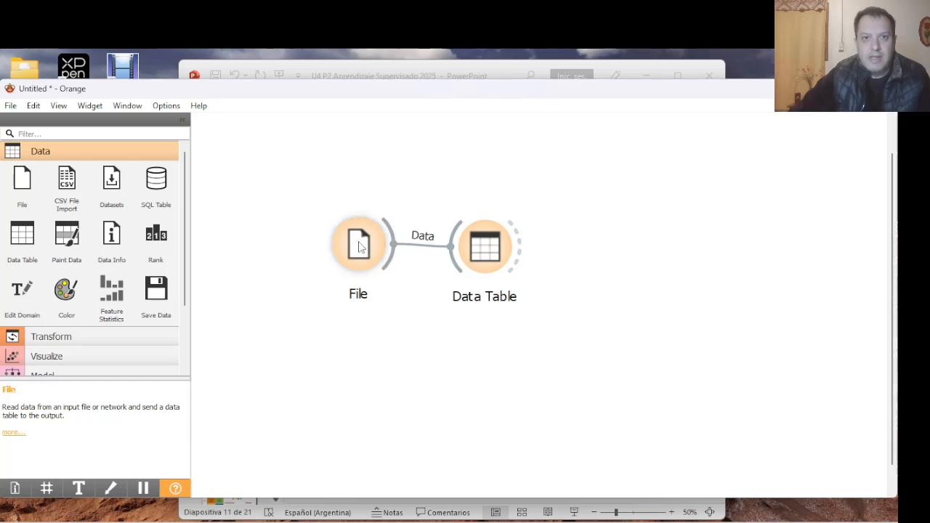
{"action": "left_click_drag", "start_coordinate": [359, 245], "coordinate": [352, 247]}
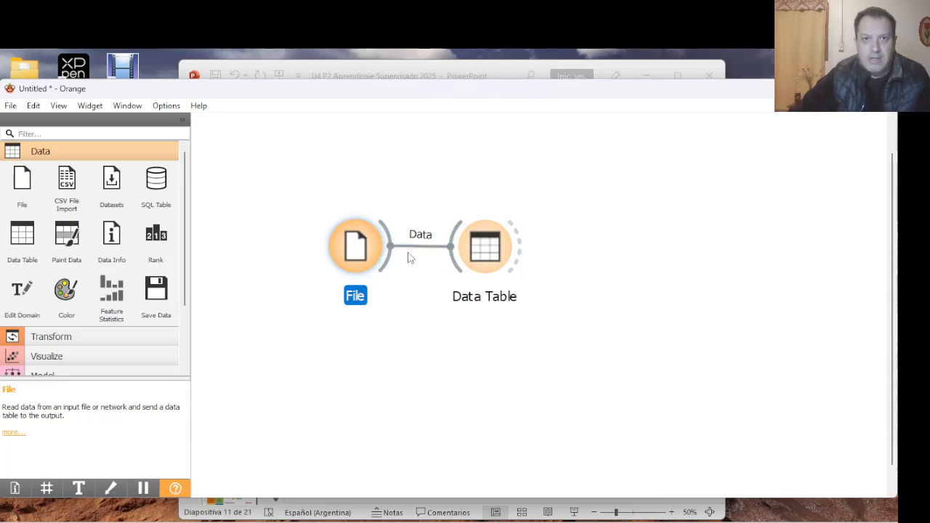
Open the Data Table widget to view the heart disease records.
{"action": "double_click", "coordinate": [477, 255]}
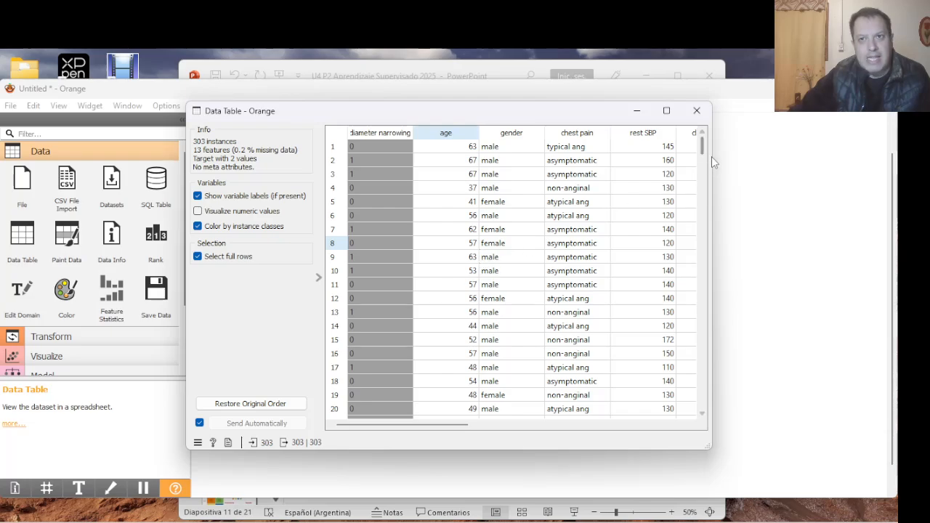
Enlarge the Data Table window to fit the cholesterol column and look over the heart disease records.
{"action": "mouse_move", "coordinate": [704, 149]}
{"action": "left_mouse_down"}
{"action": "mouse_move", "coordinate": [704, 177]}
{"action": "mouse_move", "coordinate": [711, 132]}
{"action": "left_mouse_up"}
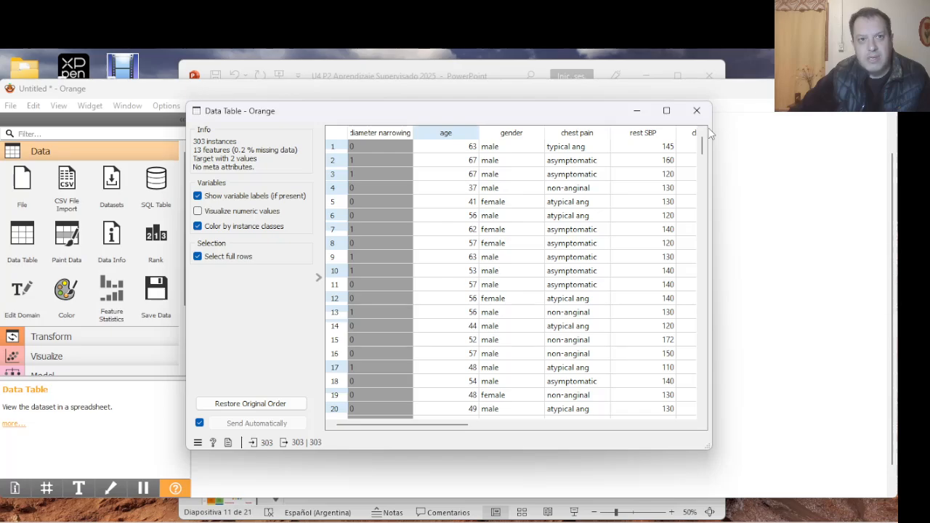
{"action": "mouse_move", "coordinate": [700, 144]}
{"action": "left_mouse_down"}
{"action": "mouse_move", "coordinate": [702, 159]}
{"action": "mouse_move", "coordinate": [707, 136]}
{"action": "left_mouse_up"}
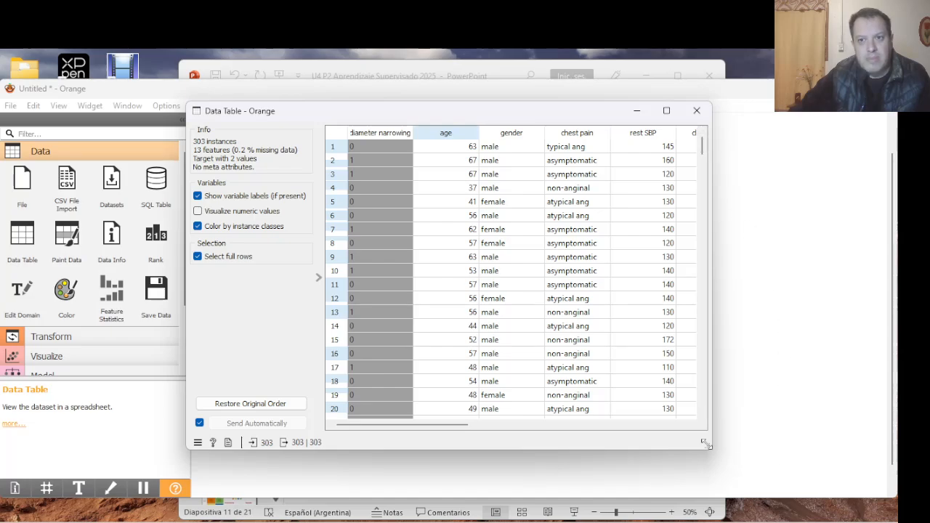
{"action": "left_click_drag", "start_coordinate": [704, 443], "coordinate": [761, 473]}
{"action": "left_click_drag", "start_coordinate": [761, 472], "coordinate": [761, 473]}
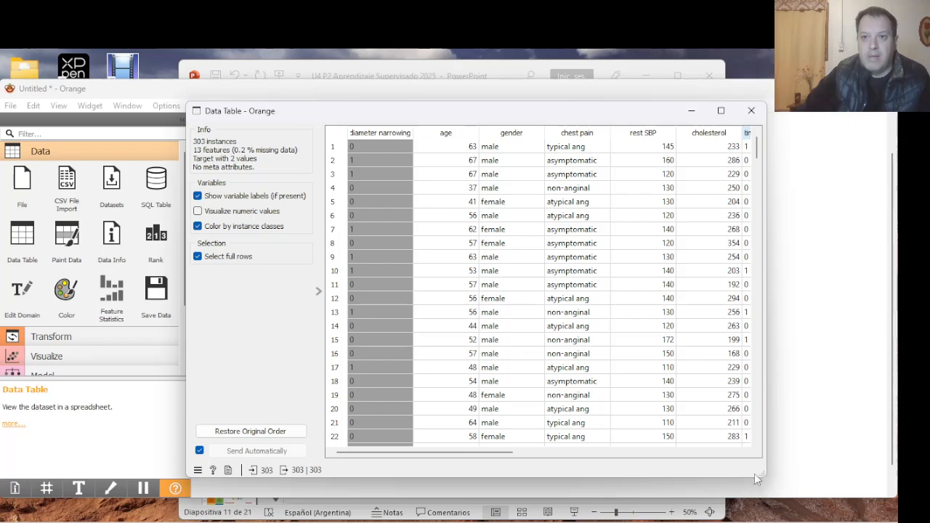
{"action": "left_click_drag", "start_coordinate": [761, 474], "coordinate": [755, 463]}
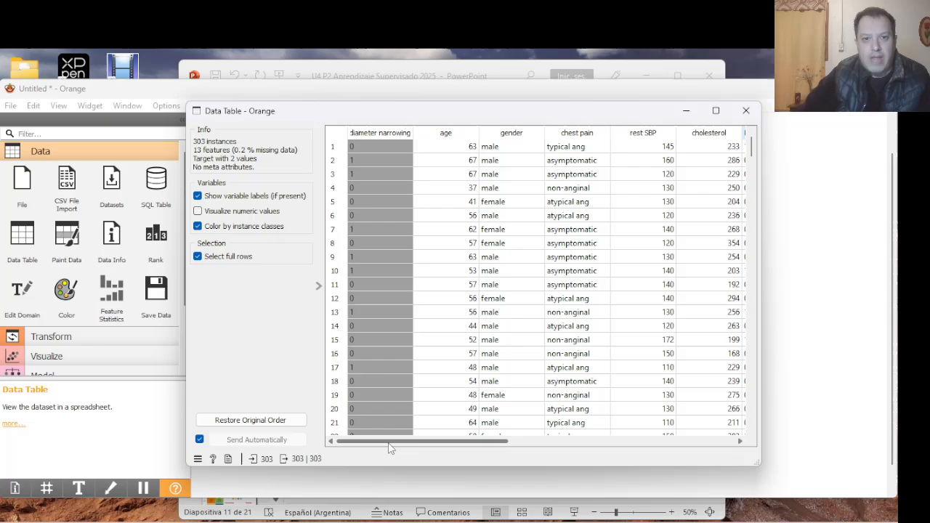
{"action": "left_click_drag", "start_coordinate": [388, 443], "coordinate": [371, 315]}
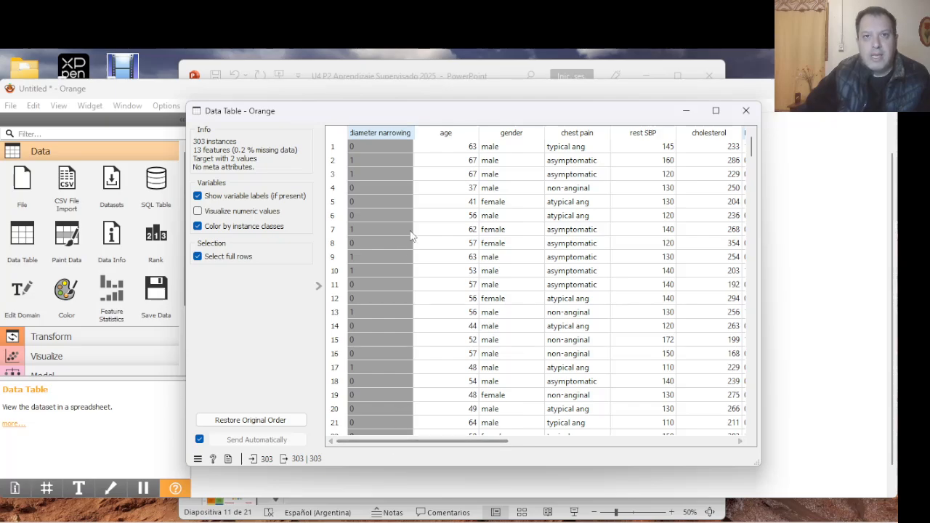
Sort the records in ascending order by age and by diameter narrowing, and select only the first record.
{"action": "left_click", "coordinate": [447, 133]}
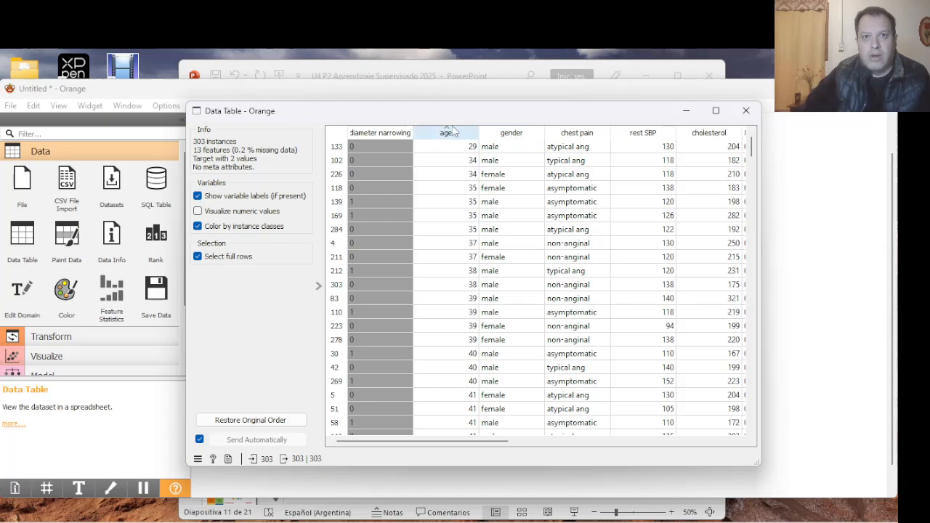
{"action": "left_click", "coordinate": [364, 135]}
{"action": "left_click", "coordinate": [335, 133]}
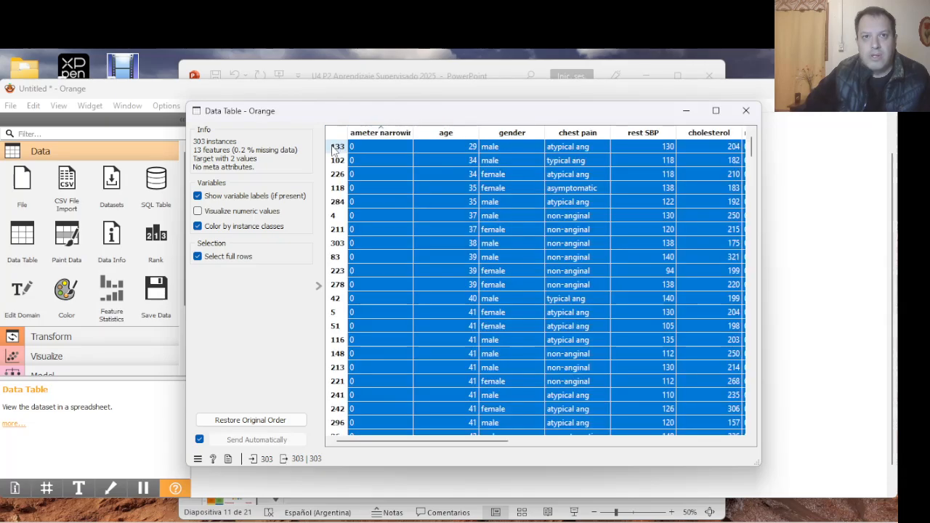
{"action": "left_click", "coordinate": [334, 146]}
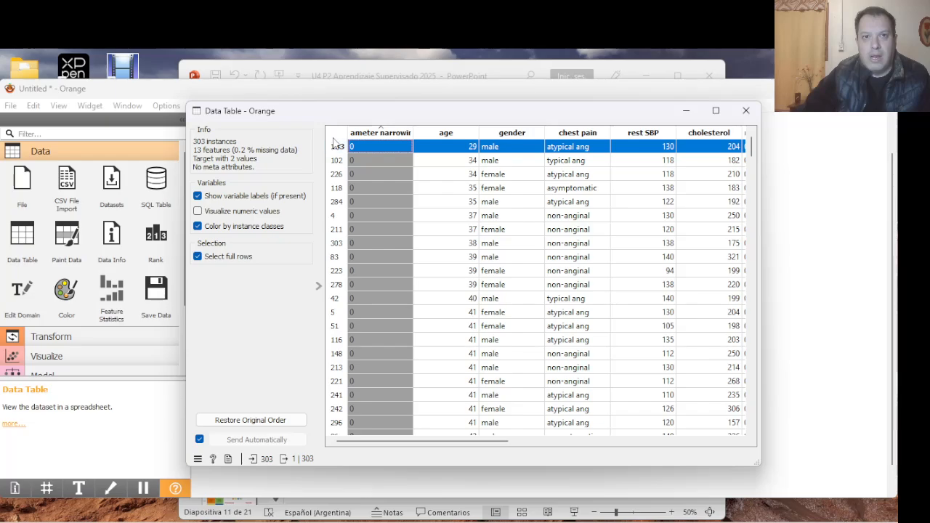
{"action": "scroll", "coordinate": [339, 194], "scroll_direction": "down", "scroll_amount": 4}
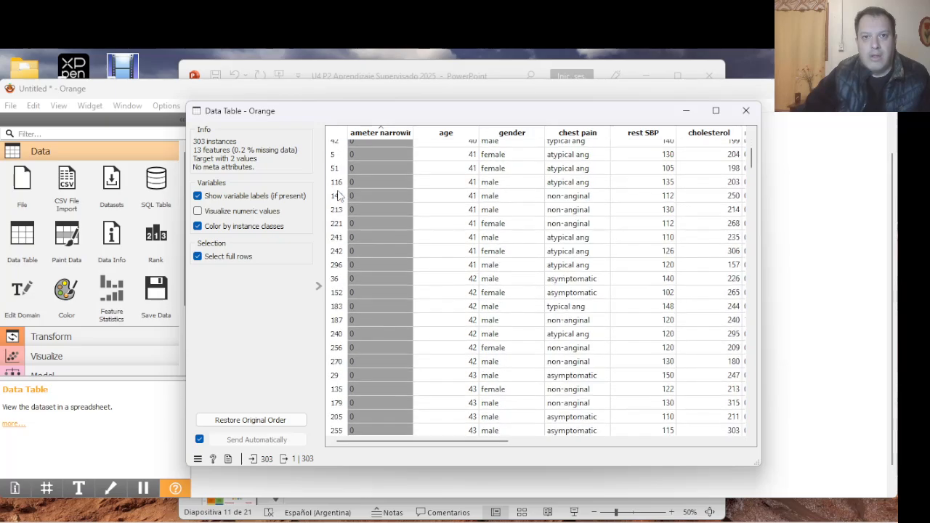
{"action": "scroll", "coordinate": [338, 194], "scroll_direction": "up", "scroll_amount": 4}
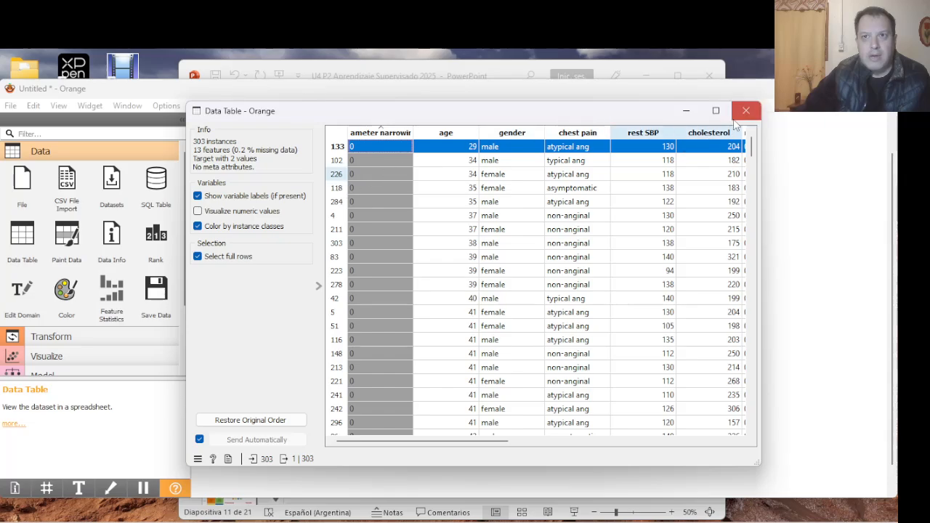
Sort the records by diameter narrowing in descending order, look over the rows, and close the Data Table.
{"action": "left_click", "coordinate": [736, 122]}
{"action": "double_click", "coordinate": [494, 256]}
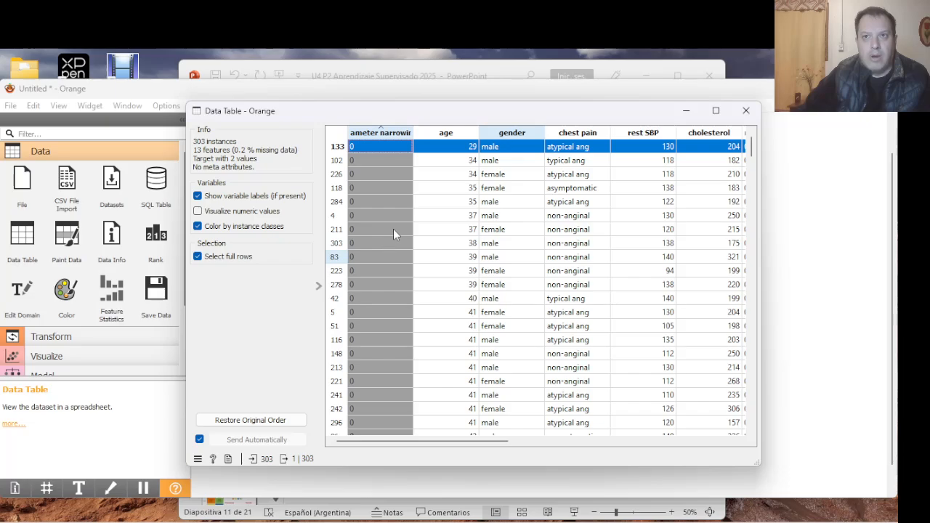
{"action": "left_click", "coordinate": [377, 133]}
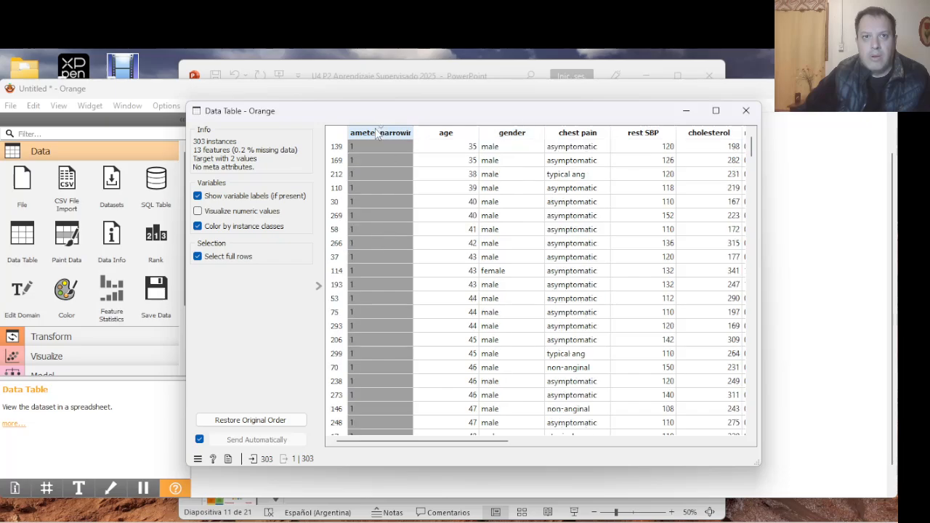
{"action": "left_click", "coordinate": [378, 134]}
{"action": "left_click", "coordinate": [378, 133]}
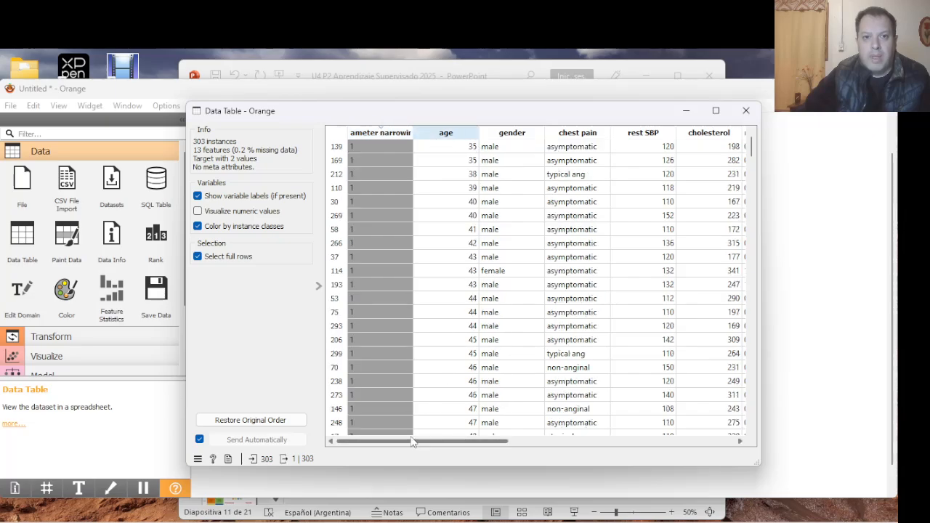
{"action": "mouse_move", "coordinate": [412, 442]}
{"action": "left_mouse_down"}
{"action": "mouse_move", "coordinate": [692, 435]}
{"action": "mouse_move", "coordinate": [404, 434]}
{"action": "left_mouse_up"}
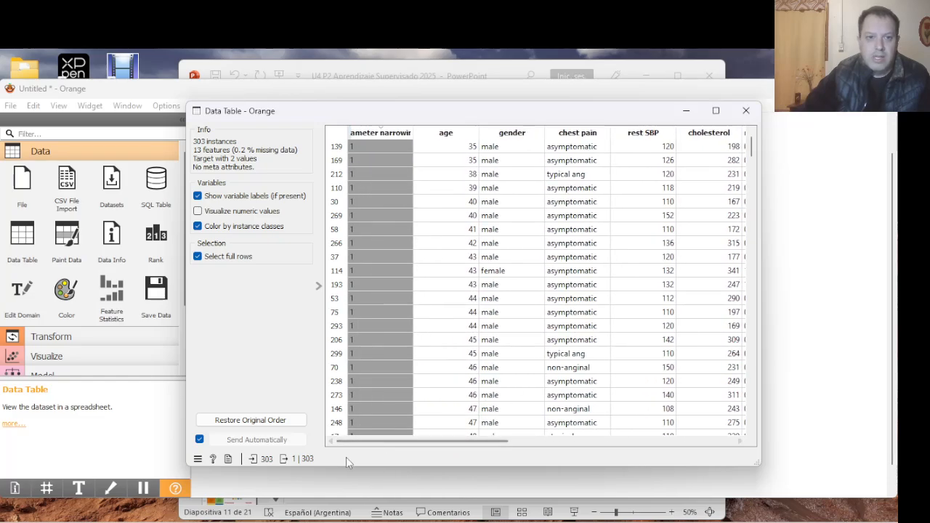
{"action": "mouse_move", "coordinate": [253, 469]}
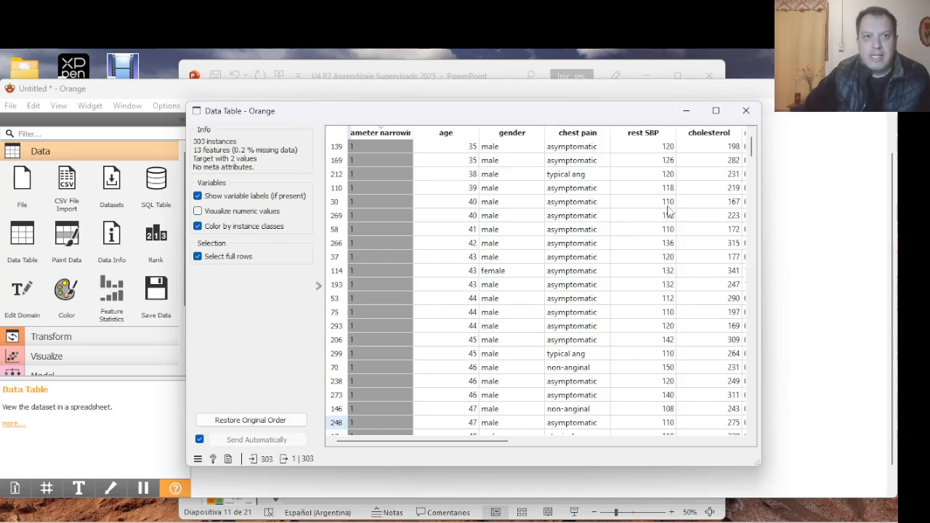
{"action": "left_click", "coordinate": [746, 111]}
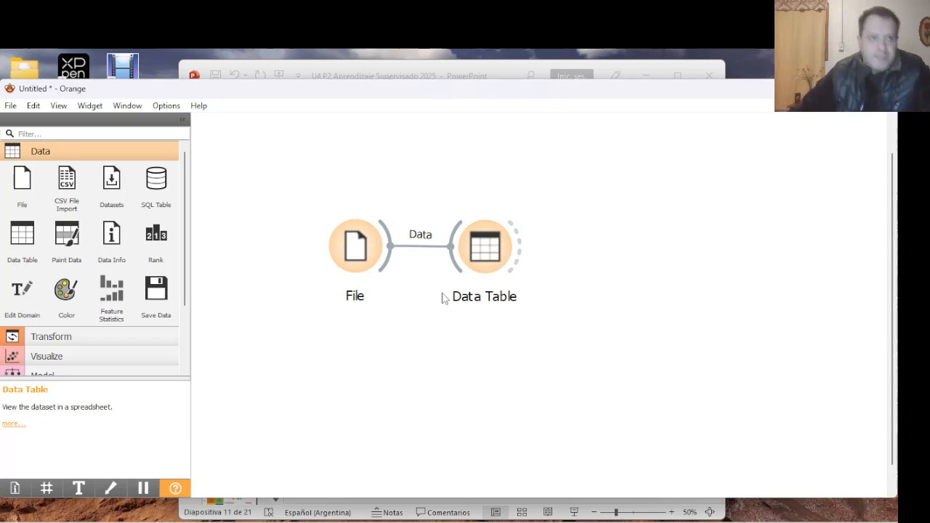
Add a Distributions widget from the Visualize category and link the Data Table's Data output to its Data input.
{"action": "left_click", "coordinate": [63, 353]}
{"action": "scroll", "coordinate": [63, 351], "scroll_direction": "down", "scroll_amount": 3}
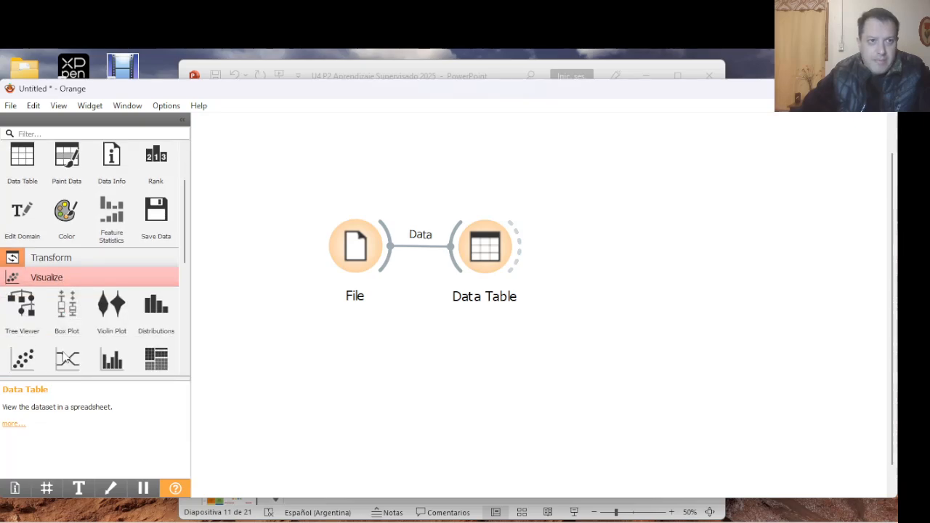
{"action": "scroll", "coordinate": [62, 351], "scroll_direction": "down", "scroll_amount": 2}
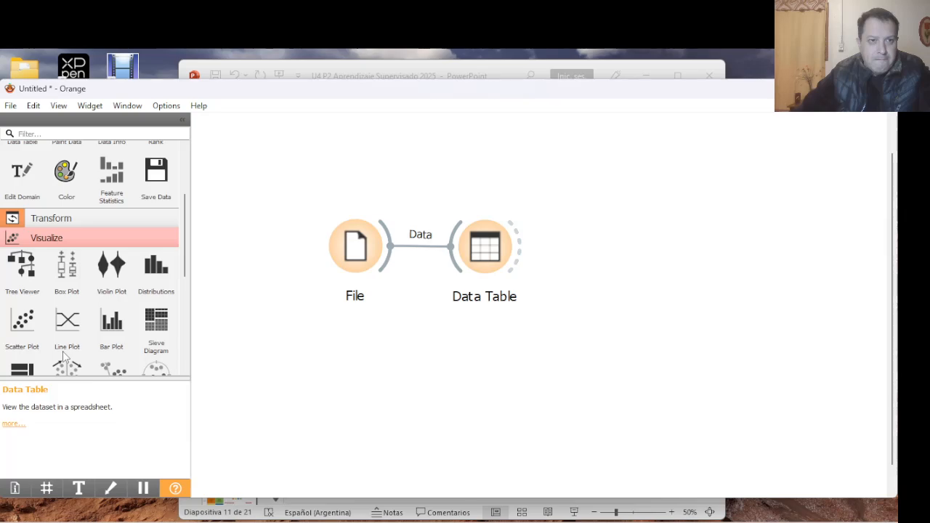
{"action": "left_click", "coordinate": [156, 270]}
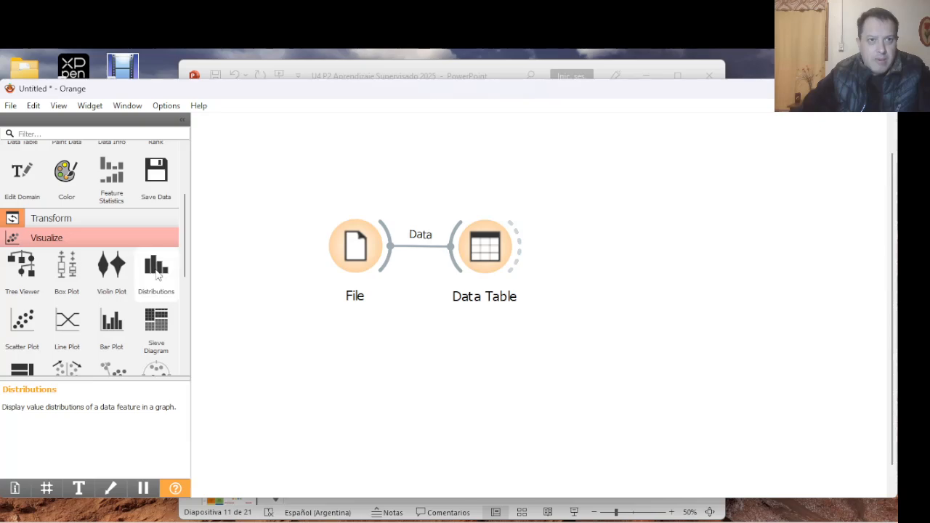
{"action": "left_click", "coordinate": [157, 270]}
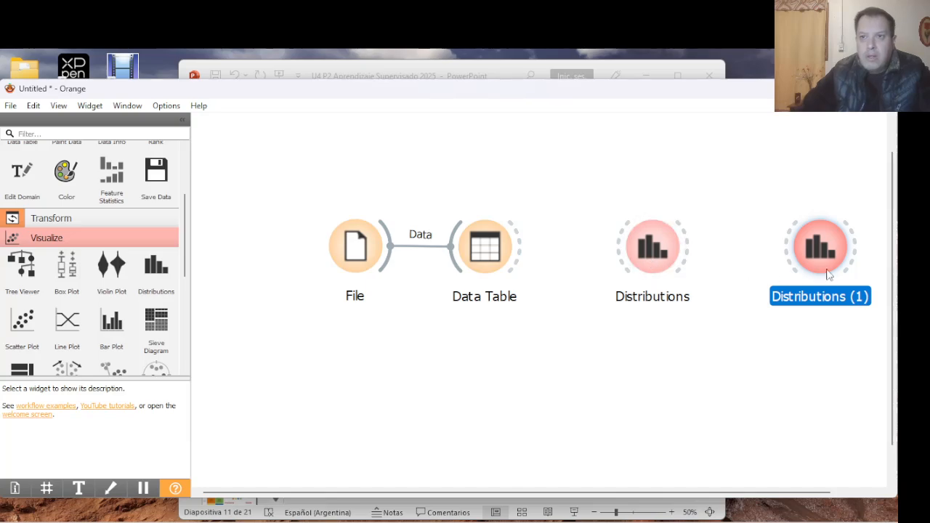
{"action": "right_click", "coordinate": [831, 249]}
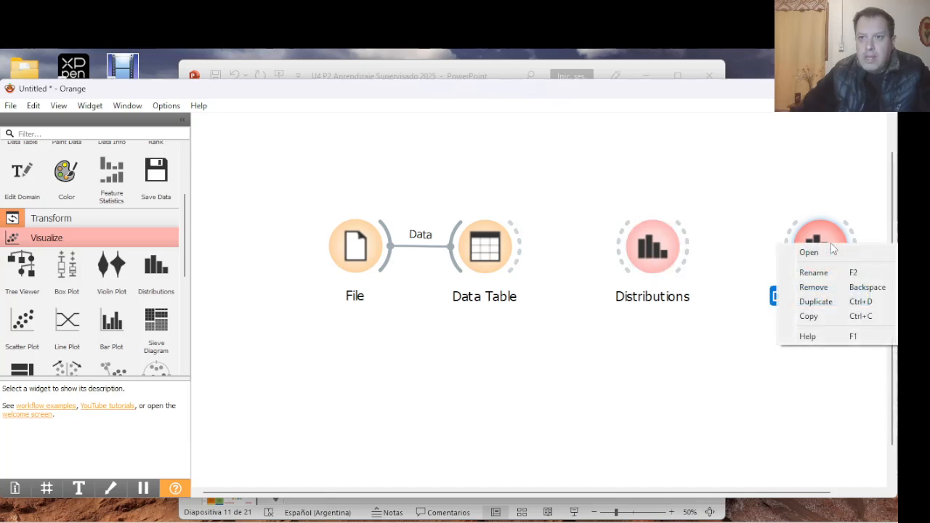
{"action": "left_click", "coordinate": [821, 277]}
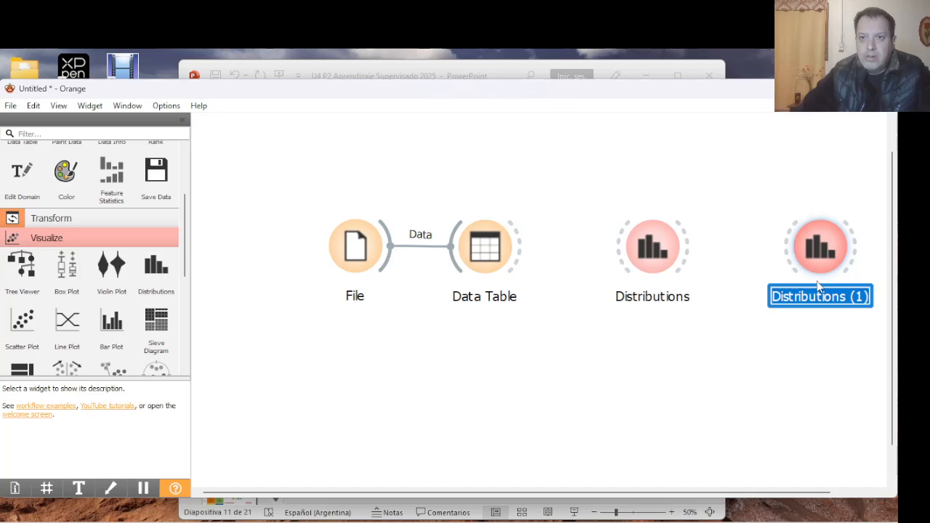
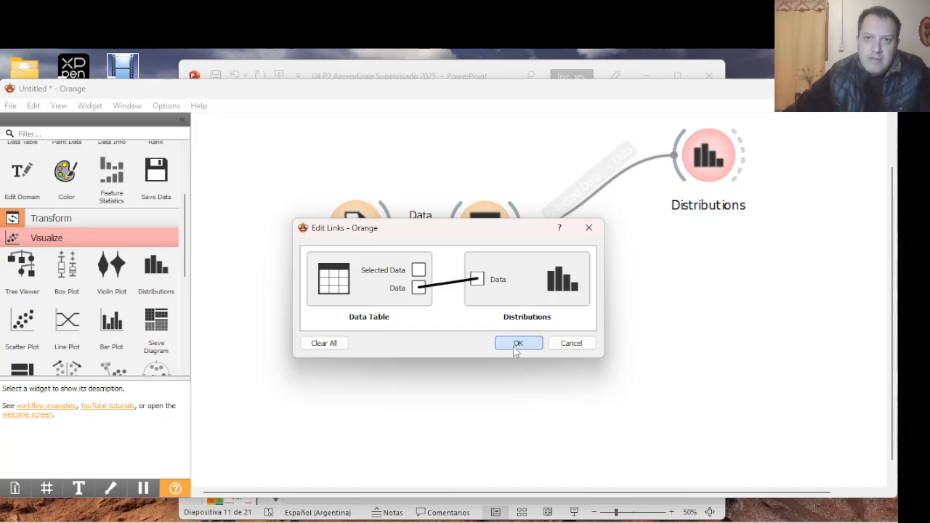
{"action": "left_click", "coordinate": [516, 344]}
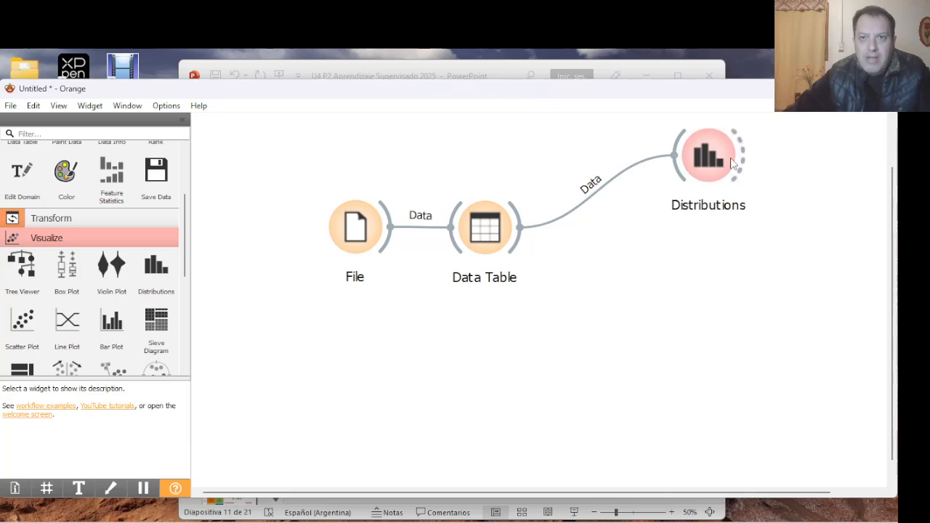
Open the Distributions widget and examine the age histogram split by diameter narrowing, comparing both classes across the age bins.
{"action": "mouse_move", "coordinate": [717, 164]}
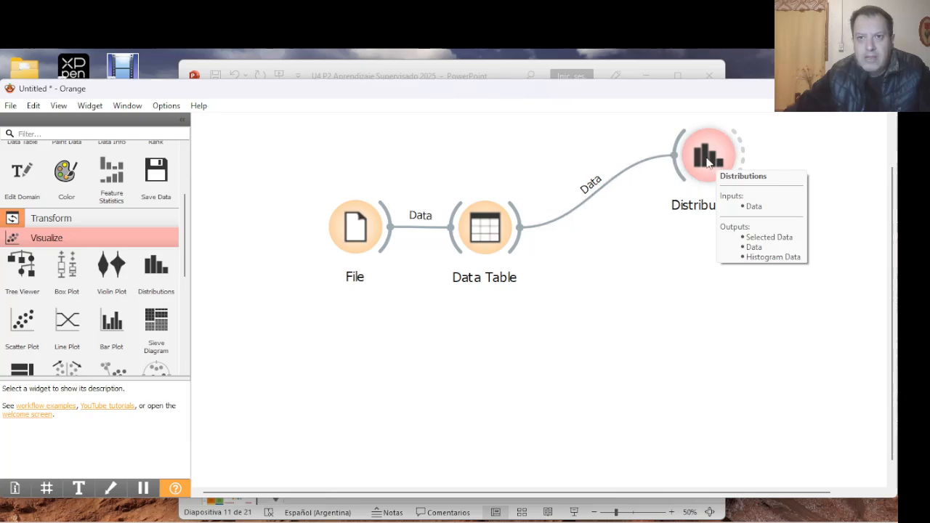
{"action": "left_click", "coordinate": [708, 163]}
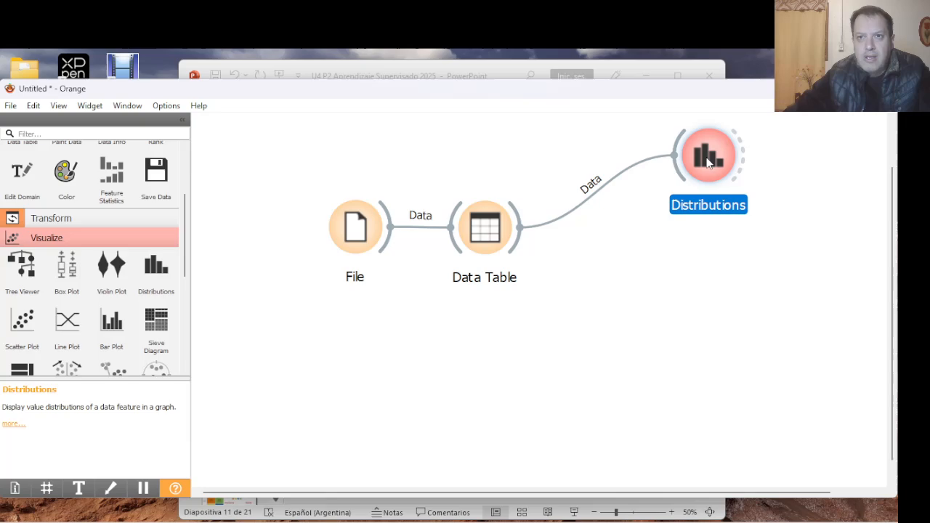
{"action": "double_click", "coordinate": [708, 162]}
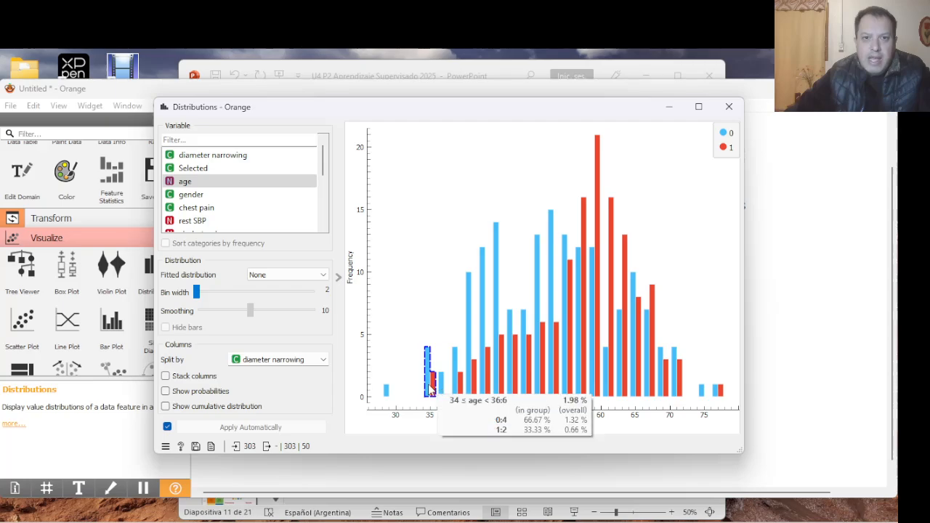
{"action": "mouse_move", "coordinate": [449, 390]}
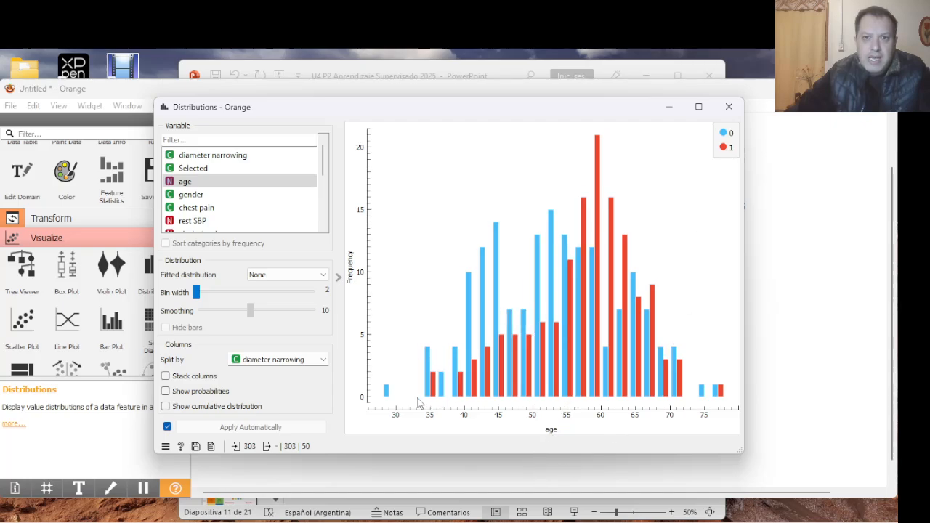
{"action": "left_click", "coordinate": [440, 389]}
{"action": "left_click", "coordinate": [471, 390]}
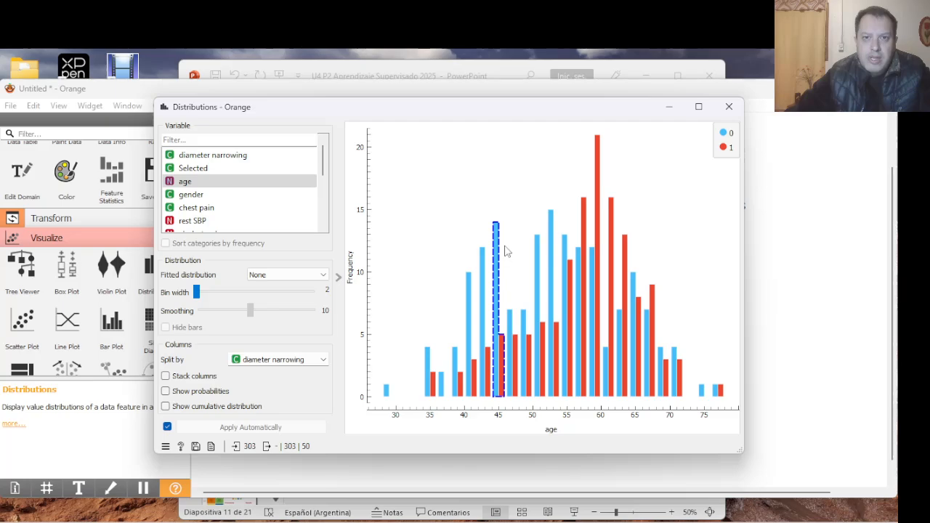
{"action": "mouse_move", "coordinate": [499, 228]}
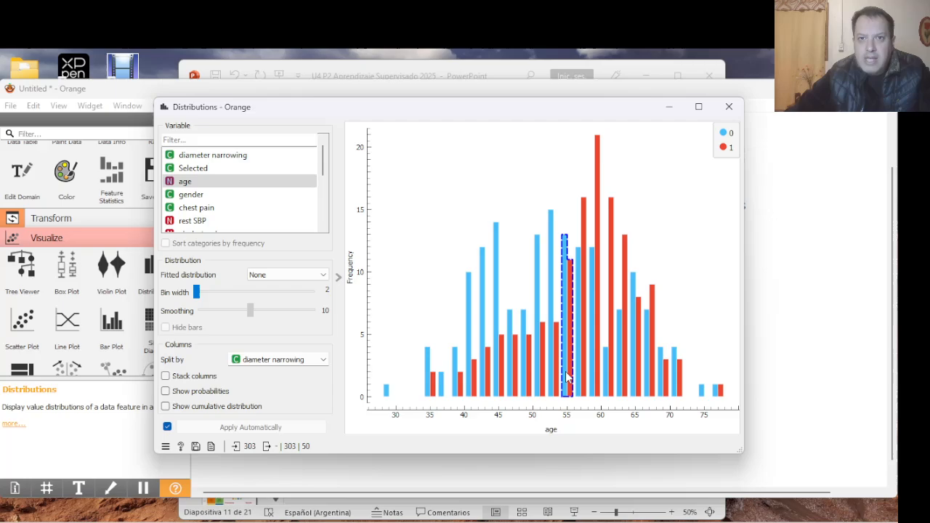
{"action": "mouse_move", "coordinate": [579, 381]}
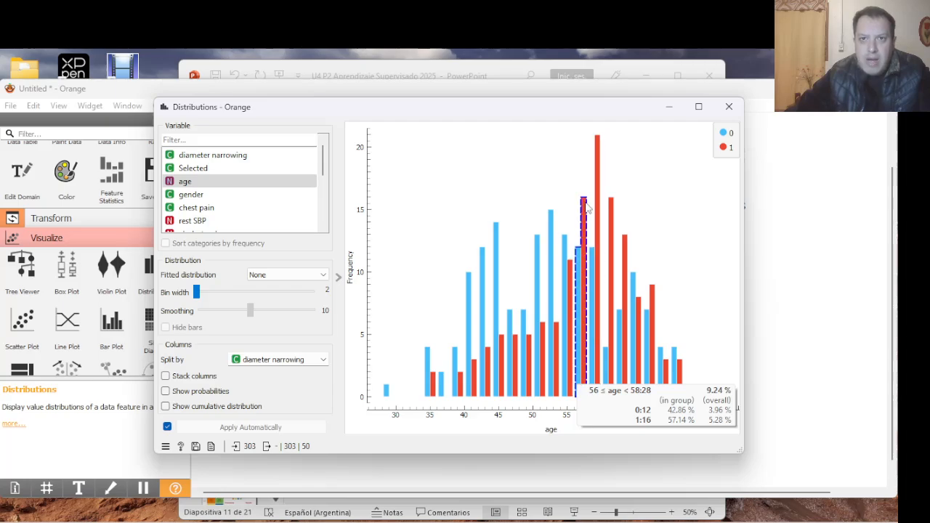
{"action": "mouse_move", "coordinate": [601, 189]}
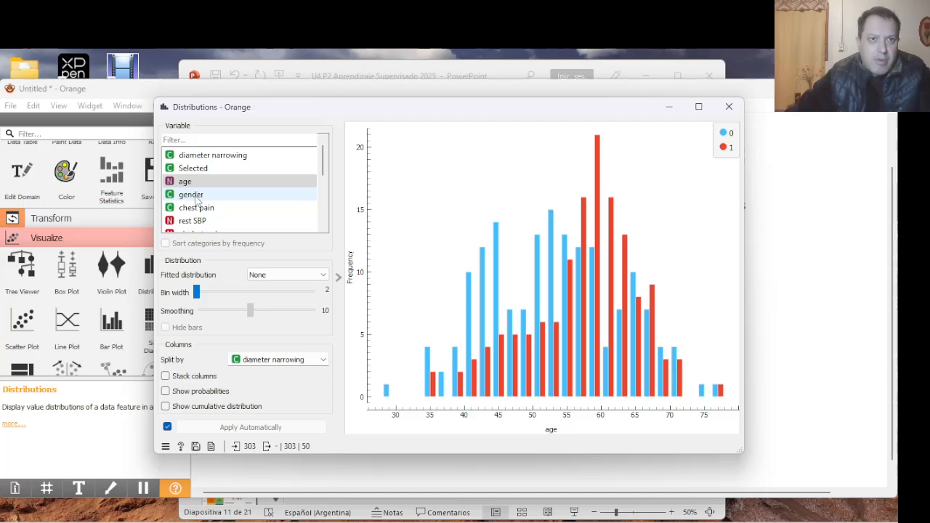
Show the distribution of gender split by diameter narrowing and inspect the class frequencies for the female group.
{"action": "left_click", "coordinate": [196, 198]}
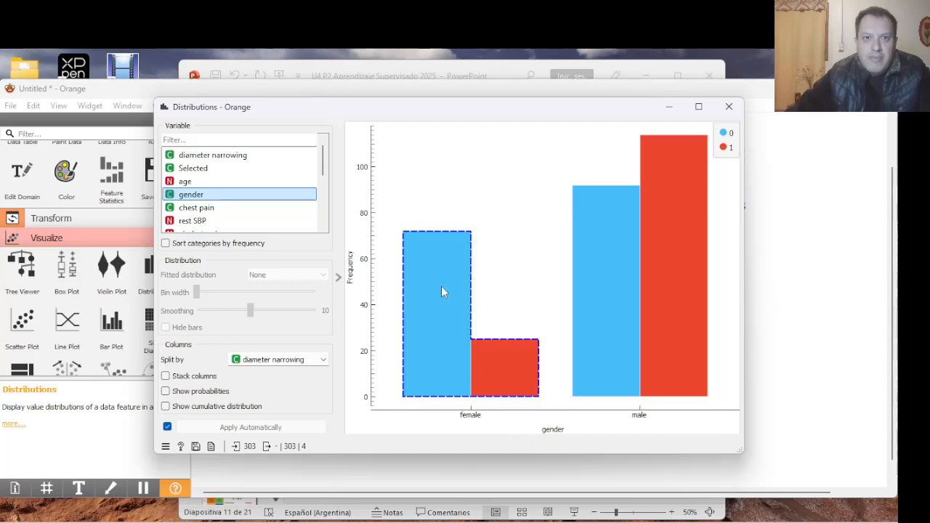
{"action": "mouse_move", "coordinate": [424, 293]}
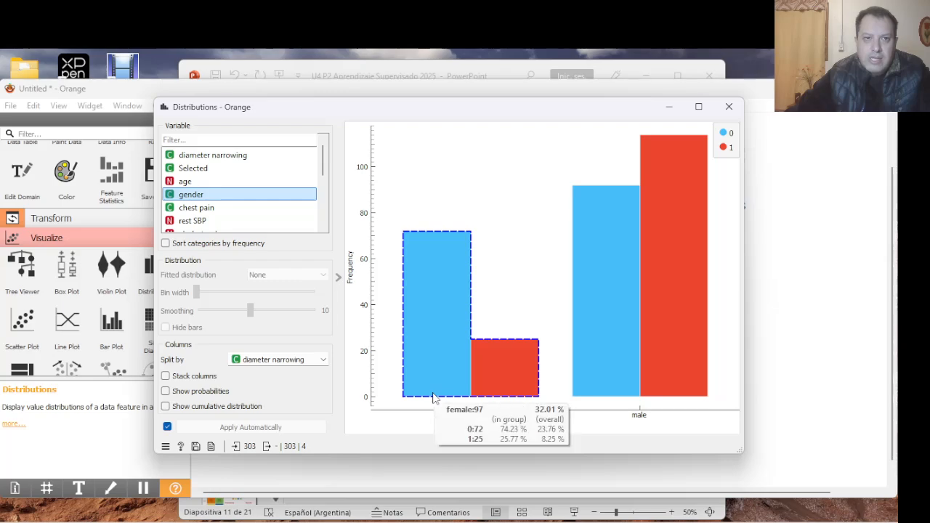
{"action": "mouse_move", "coordinate": [421, 247]}
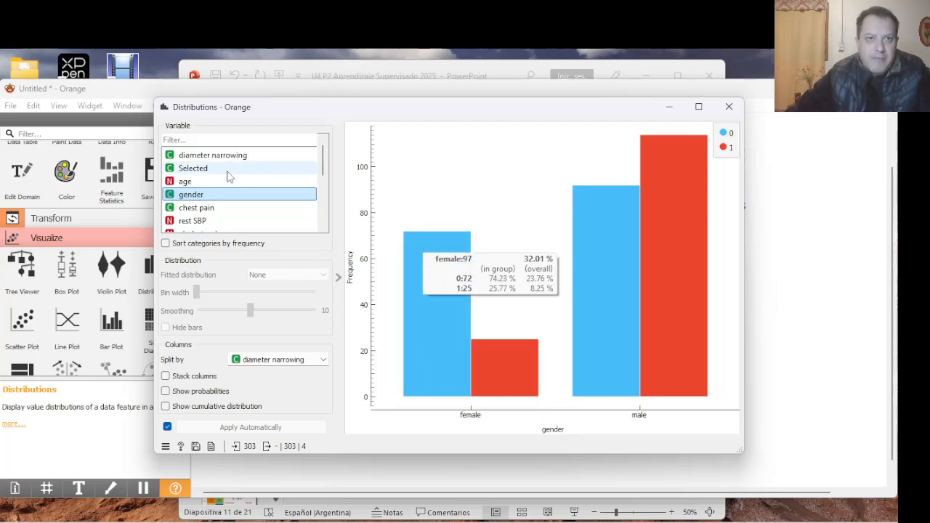
Show the chest pain and rest SBP distributions split by diameter narrowing, and check the available split-by variables without changing the split.
{"action": "left_click", "coordinate": [186, 209]}
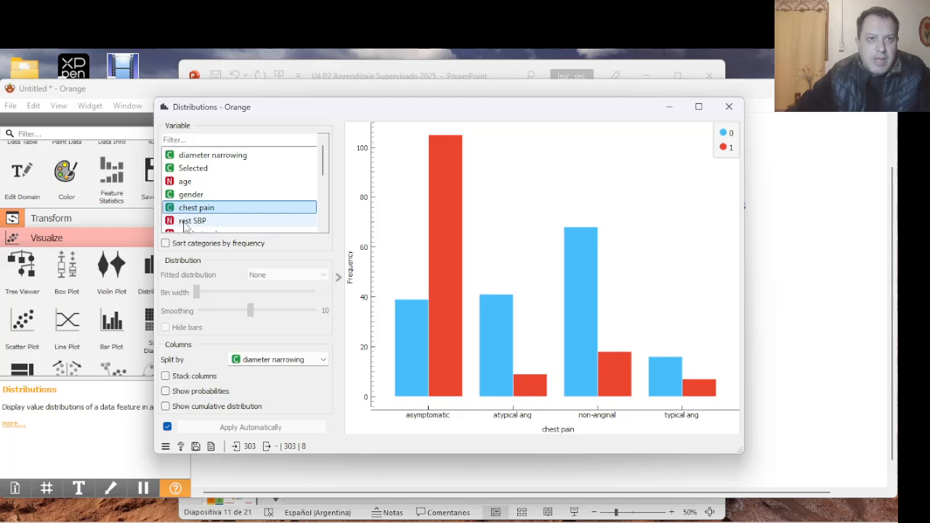
{"action": "left_click", "coordinate": [186, 221]}
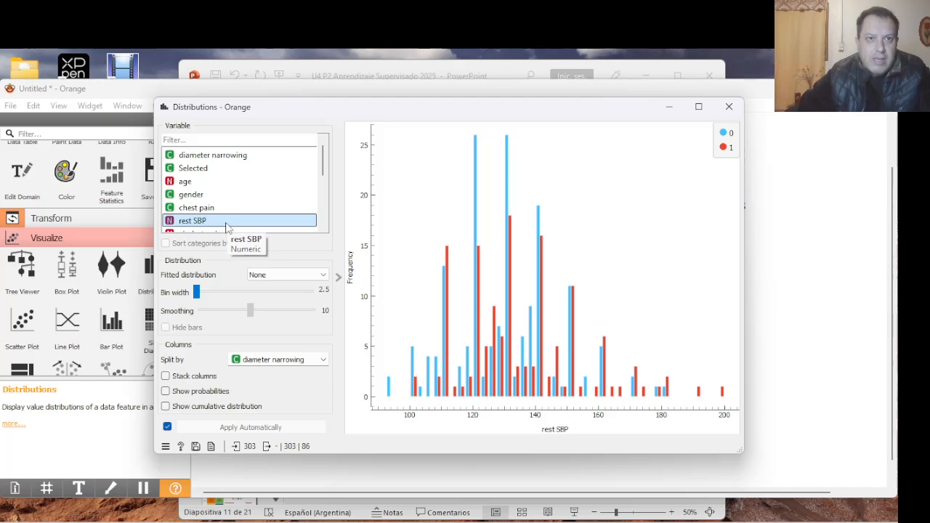
{"action": "scroll", "coordinate": [226, 225], "scroll_direction": "down", "scroll_amount": 1}
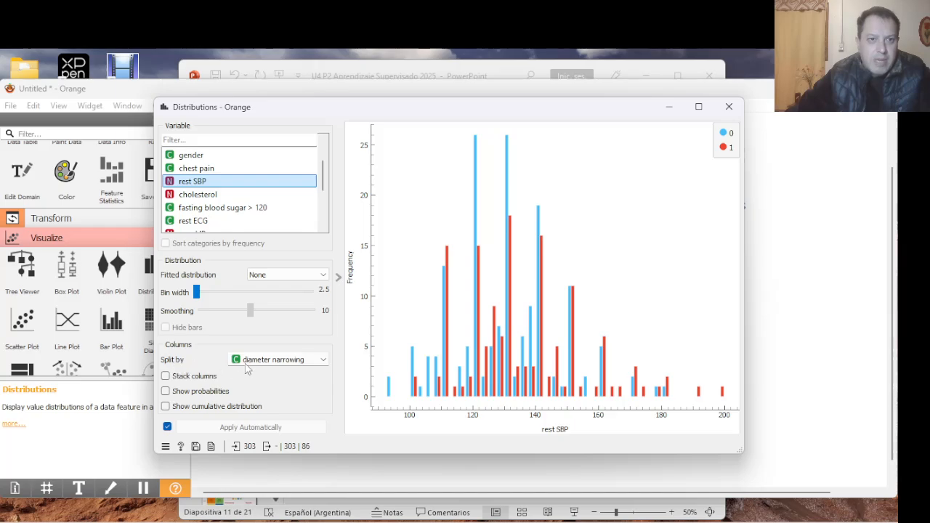
{"action": "left_click", "coordinate": [323, 360]}
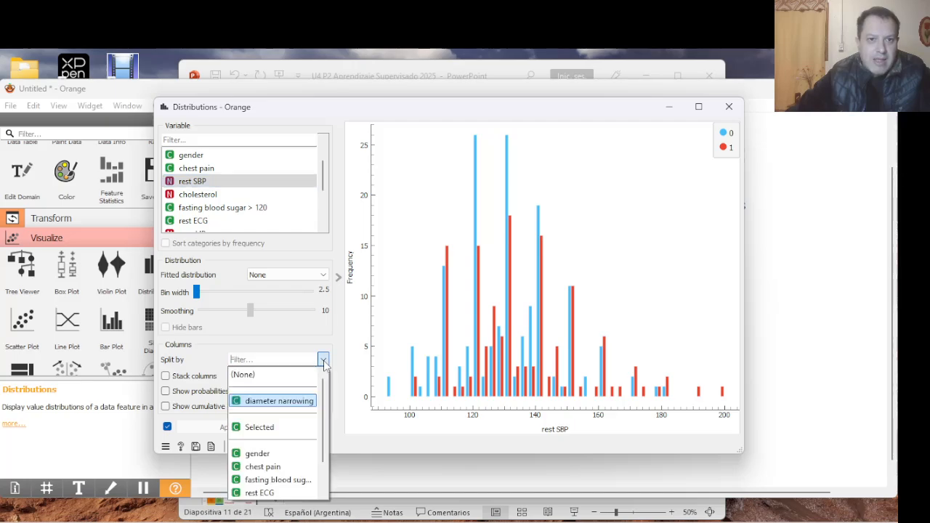
{"action": "left_click", "coordinate": [323, 361]}
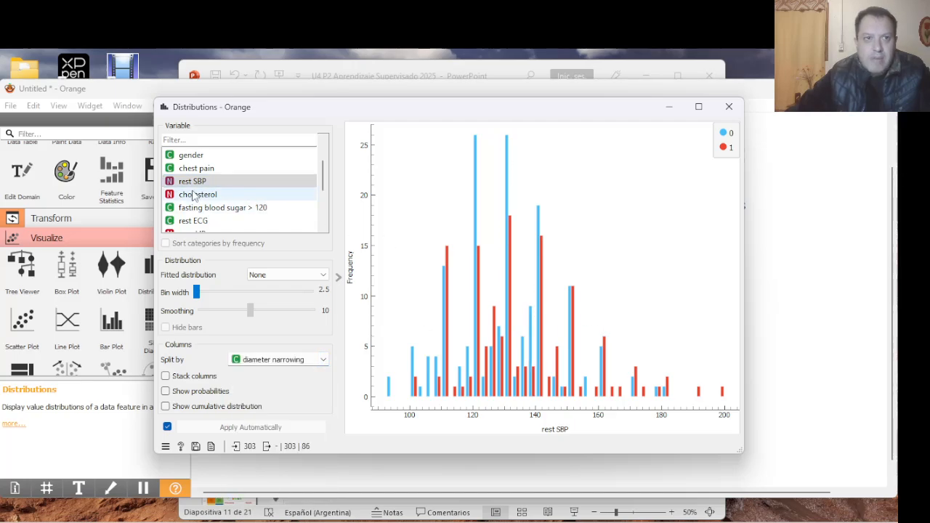
View the distributions of rest ECG, max HR, exerc ind ang and ST by exercise in turn, split by diameter narrowing.
{"action": "left_click", "coordinate": [186, 222]}
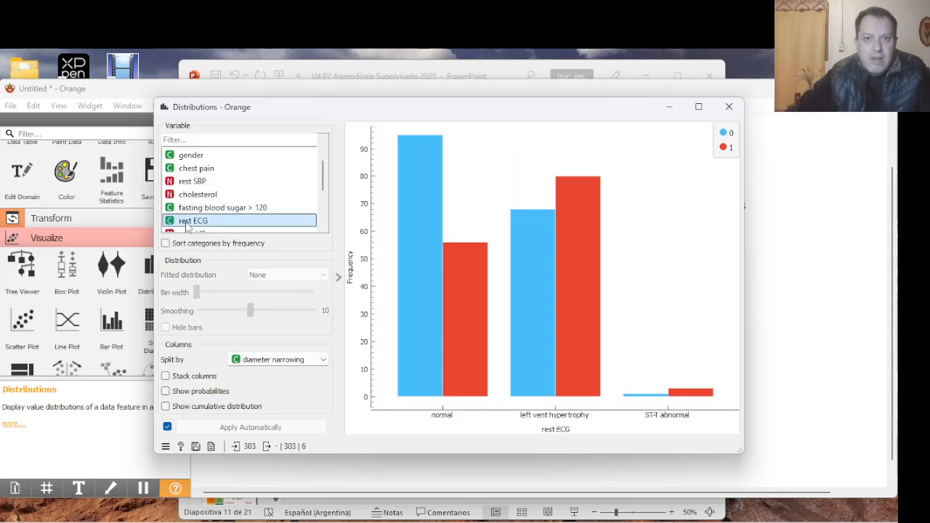
{"action": "scroll", "coordinate": [187, 225], "scroll_direction": "down", "scroll_amount": 1}
{"action": "left_click", "coordinate": [197, 194]}
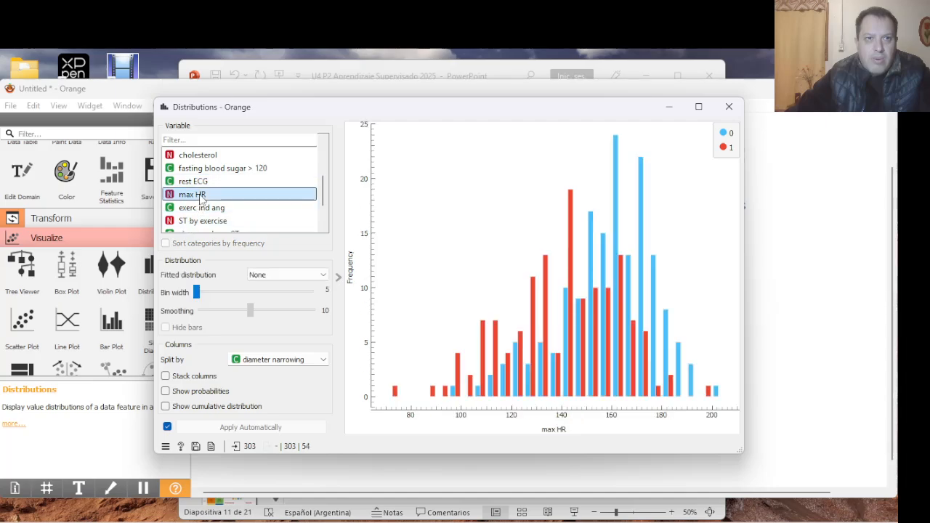
{"action": "left_click", "coordinate": [198, 209]}
{"action": "left_click", "coordinate": [195, 221]}
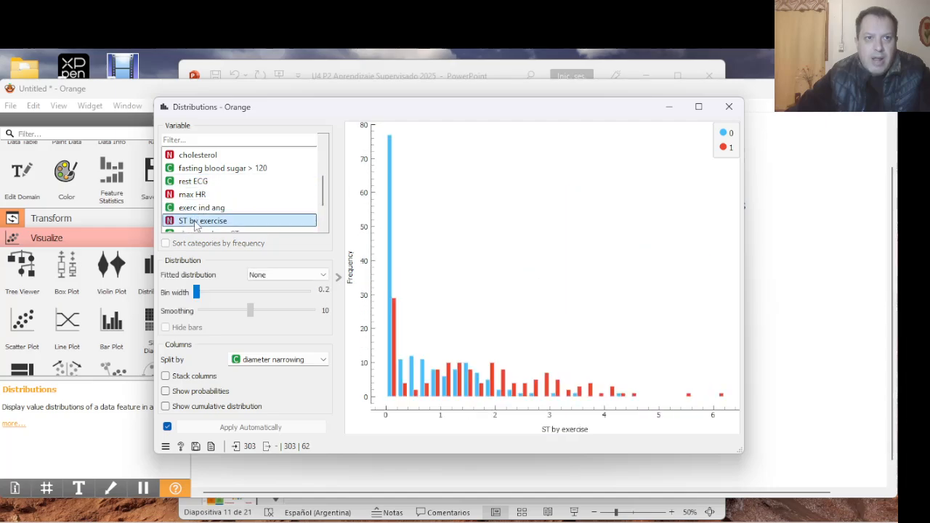
{"action": "scroll", "coordinate": [196, 218], "scroll_direction": "down", "scroll_amount": 1}
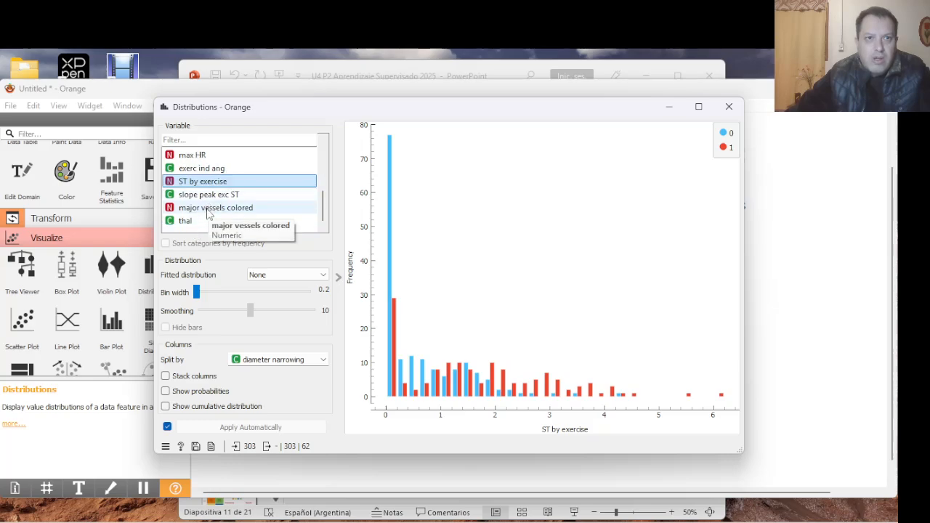
Show the rest SBP and cholesterol distributions again by diameter narrowing, compare the classes, and close the Distributions window.
{"action": "scroll", "coordinate": [207, 212], "scroll_direction": "up", "scroll_amount": 2}
{"action": "left_click", "coordinate": [205, 182]}
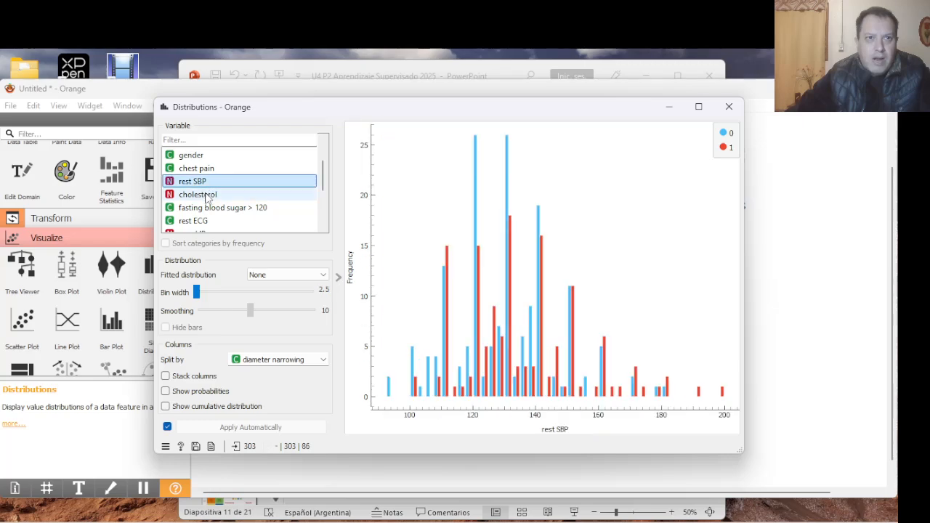
{"action": "left_click", "coordinate": [207, 195]}
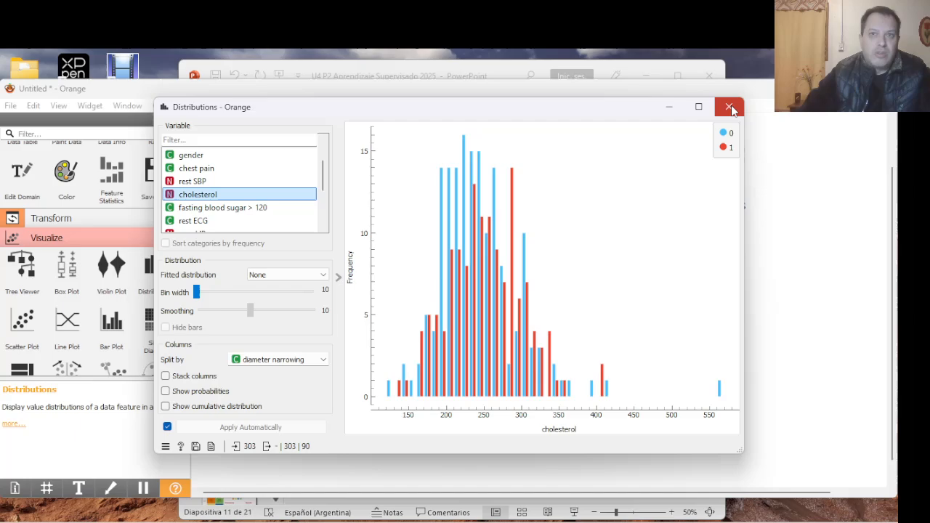
{"action": "left_click", "coordinate": [729, 107]}
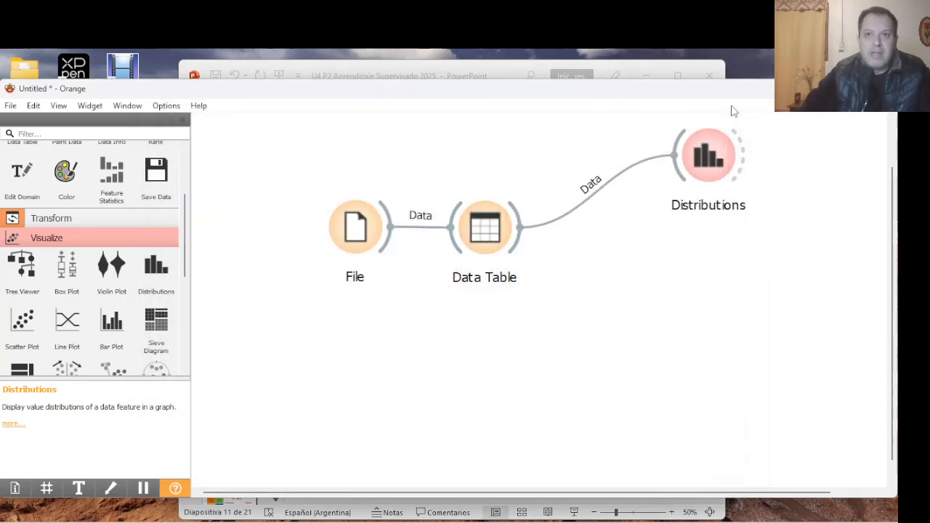
Move the Distributions widget slightly higher on the canvas and expand the Transform widget category to find the Data Sampler.
{"action": "left_click_drag", "start_coordinate": [714, 154], "coordinate": [707, 146]}
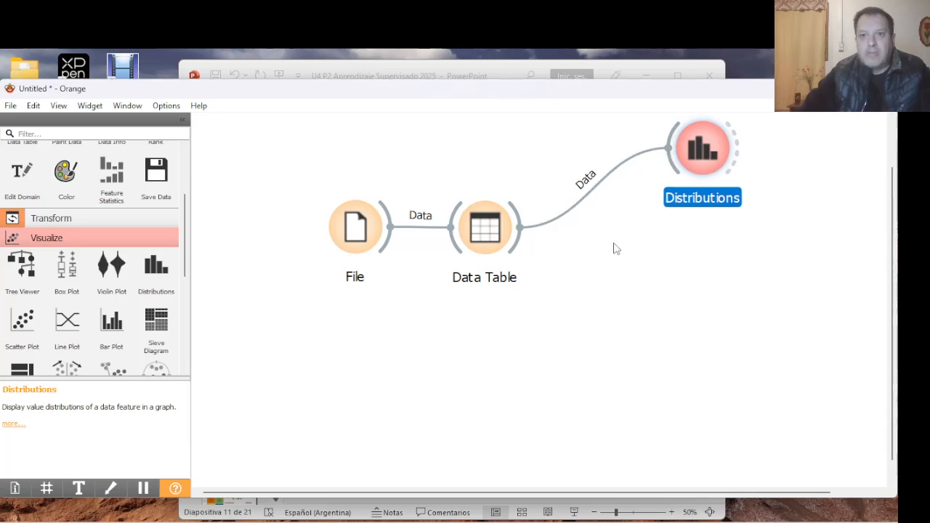
{"action": "left_click", "coordinate": [16, 240]}
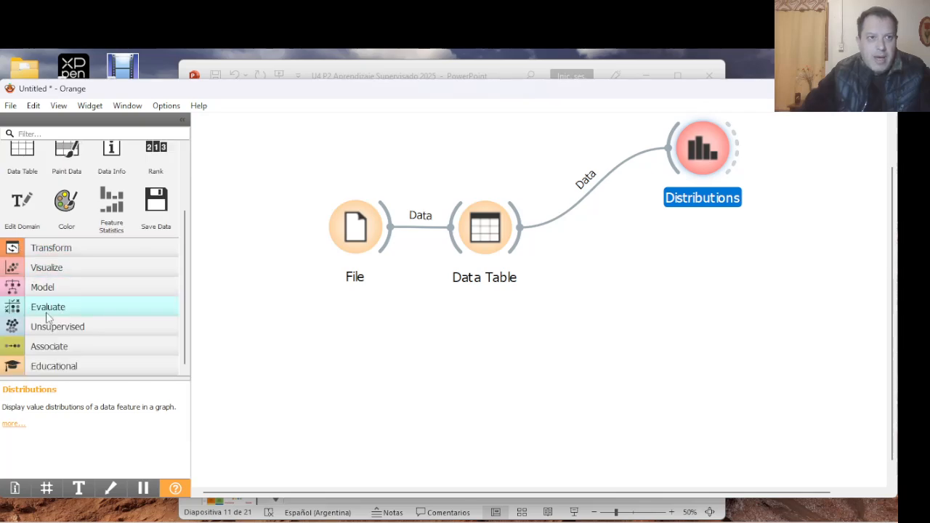
{"action": "scroll", "coordinate": [46, 320], "scroll_direction": "up", "scroll_amount": 2}
{"action": "scroll", "coordinate": [46, 320], "scroll_direction": "down", "scroll_amount": 1}
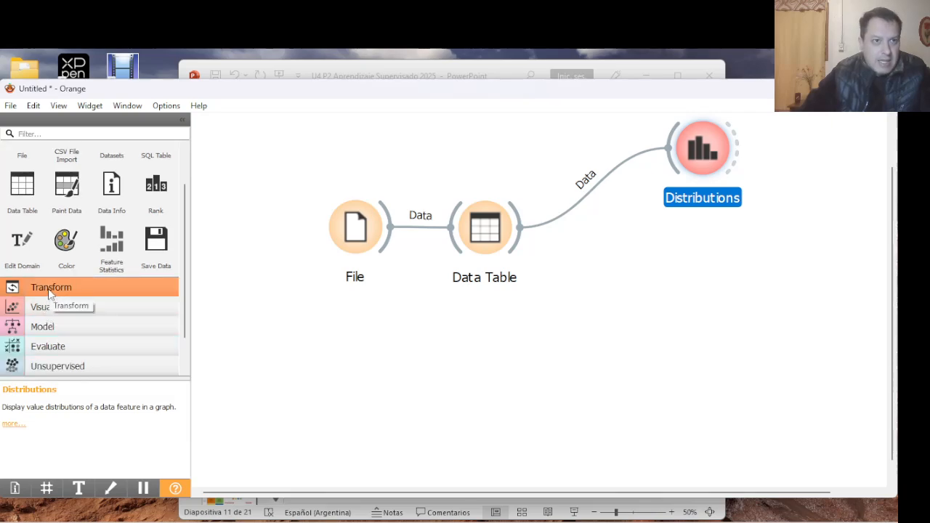
{"action": "scroll", "coordinate": [50, 290], "scroll_direction": "down", "scroll_amount": 1}
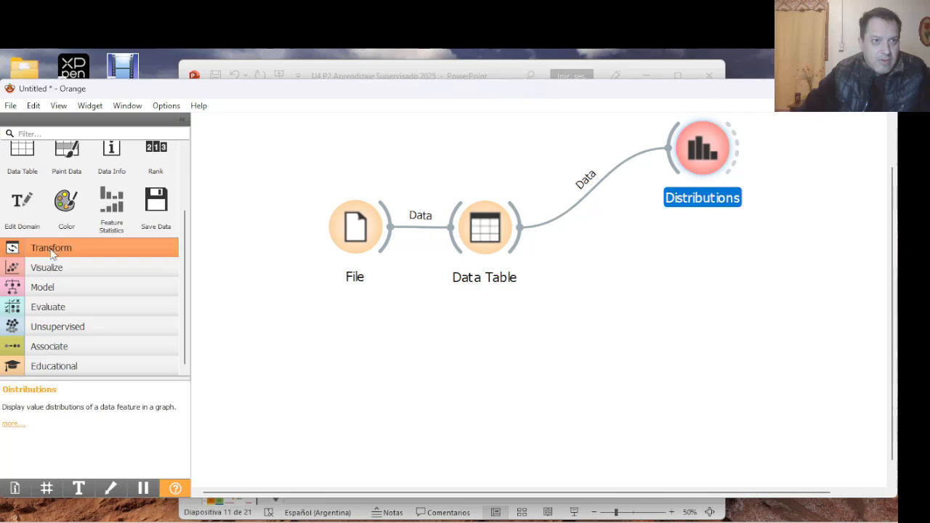
{"action": "left_click", "coordinate": [51, 249]}
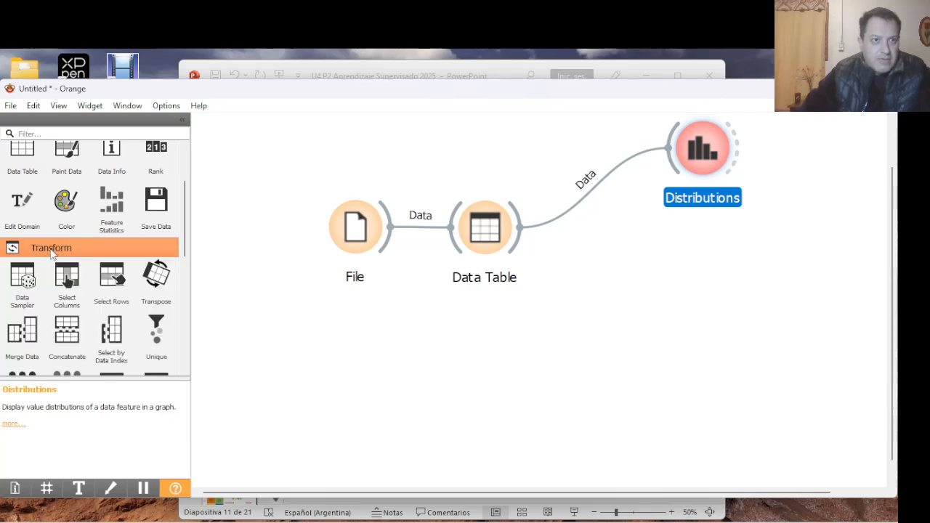
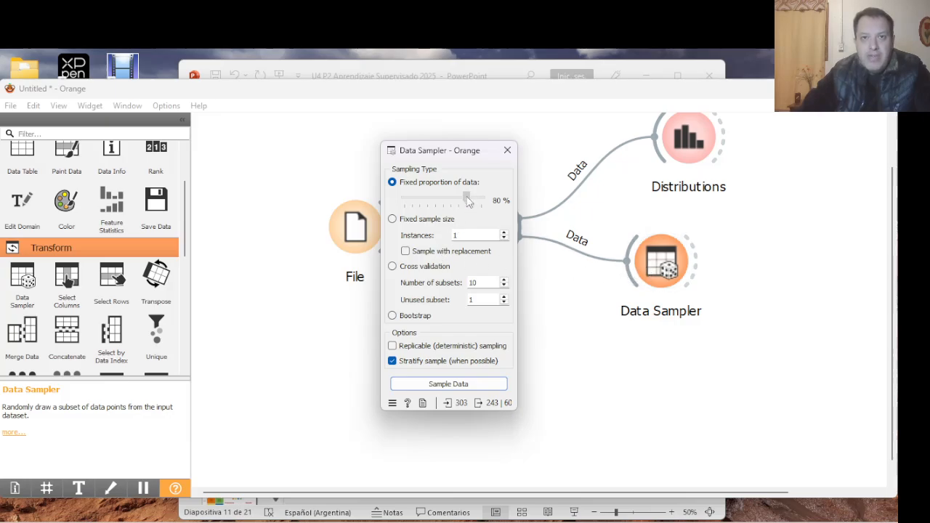
Try fixed data proportions of 75%, 85%, 83%, 60% and 76% in the Data Sampler.
{"action": "mouse_move", "coordinate": [468, 200]}
{"action": "left_mouse_down"}
{"action": "mouse_move", "coordinate": [478, 201]}
{"action": "mouse_move", "coordinate": [464, 201]}
{"action": "left_mouse_up"}
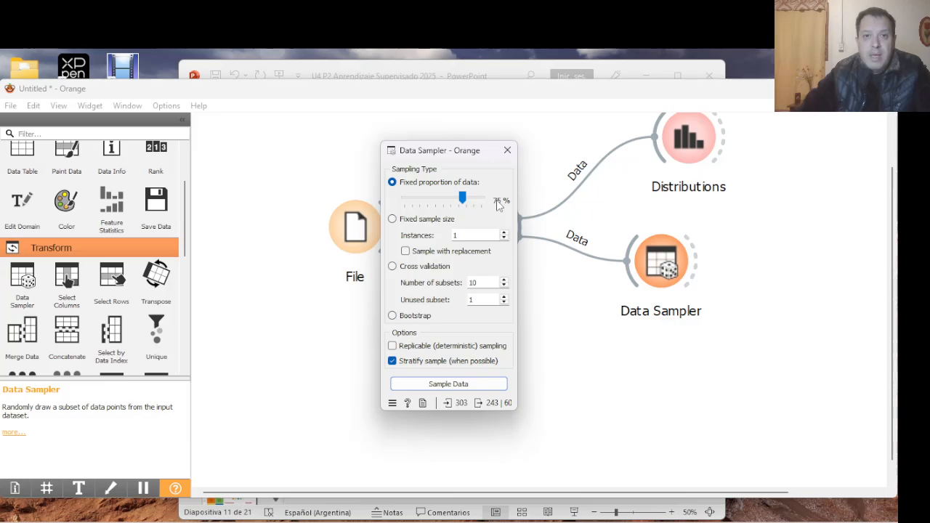
{"action": "mouse_move", "coordinate": [458, 193]}
{"action": "left_mouse_down"}
{"action": "mouse_move", "coordinate": [448, 190]}
{"action": "mouse_move", "coordinate": [470, 201]}
{"action": "left_mouse_up"}
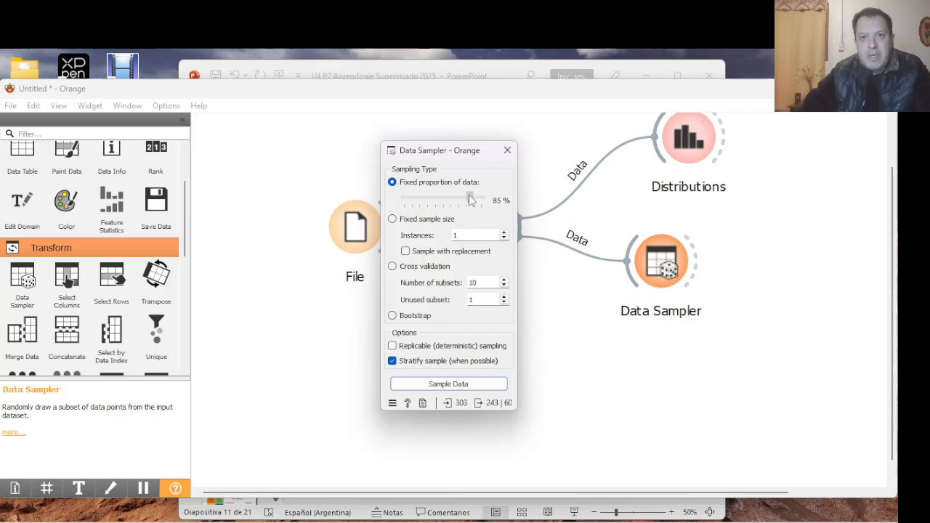
{"action": "left_click_drag", "start_coordinate": [470, 200], "coordinate": [468, 201]}
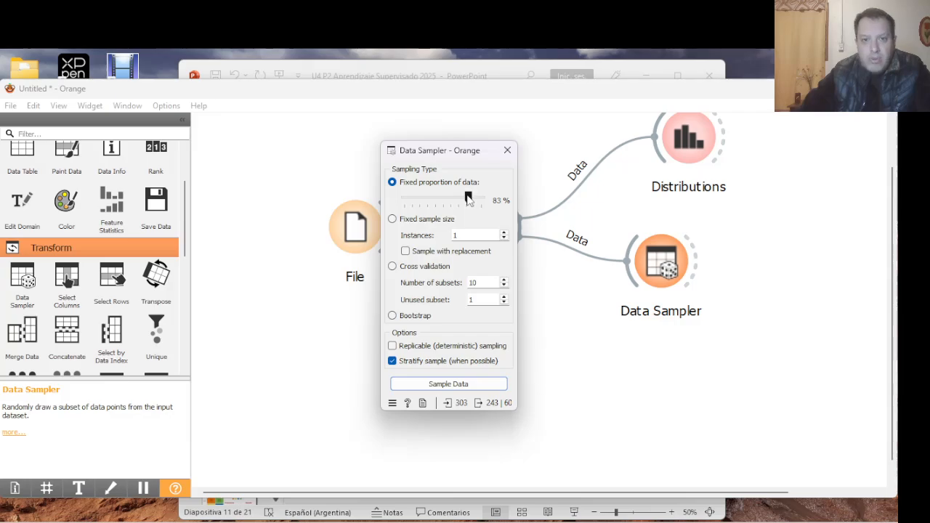
{"action": "left_click_drag", "start_coordinate": [468, 201], "coordinate": [450, 198]}
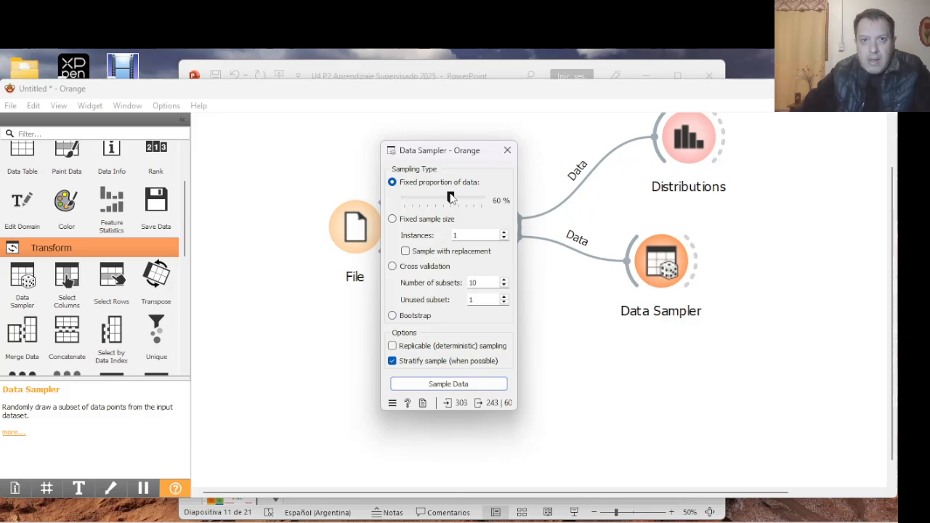
{"action": "mouse_move", "coordinate": [454, 198]}
{"action": "left_mouse_down"}
{"action": "mouse_move", "coordinate": [488, 199]}
{"action": "mouse_move", "coordinate": [443, 203]}
{"action": "mouse_move", "coordinate": [473, 205]}
{"action": "mouse_move", "coordinate": [467, 210]}
{"action": "left_mouse_up"}
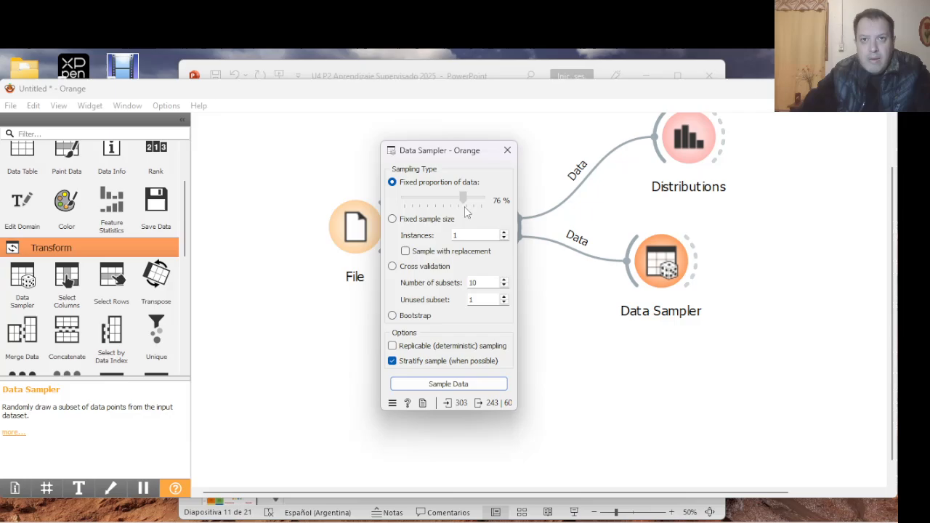
Sample a fixed proportion of 75% of the data, check the Data Sample and Remaining Data summary, and close the Data Sampler.
{"action": "left_click_drag", "start_coordinate": [464, 206], "coordinate": [464, 207]}
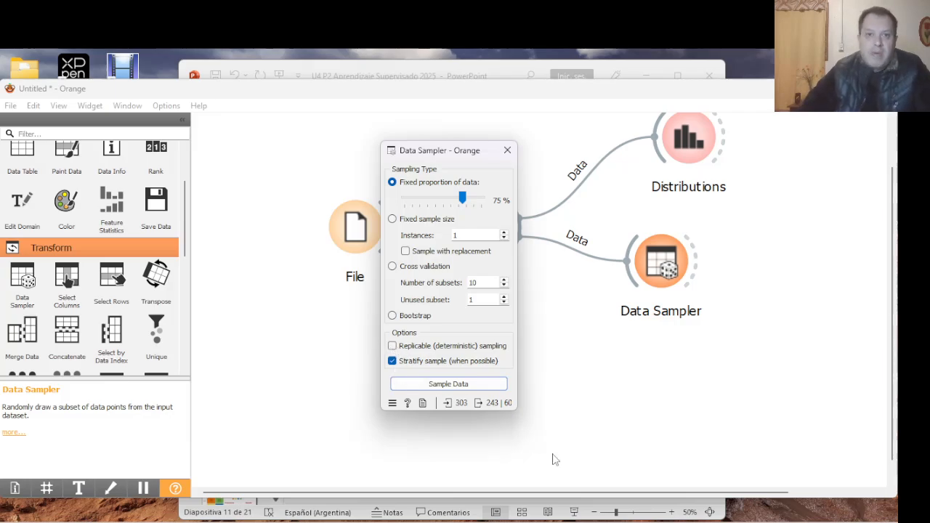
{"action": "left_click", "coordinate": [475, 387]}
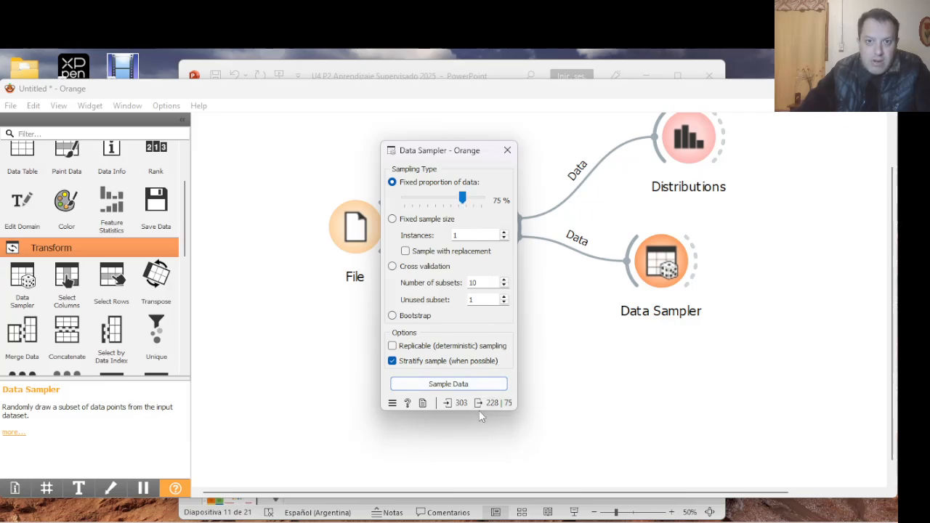
{"action": "mouse_move", "coordinate": [491, 408]}
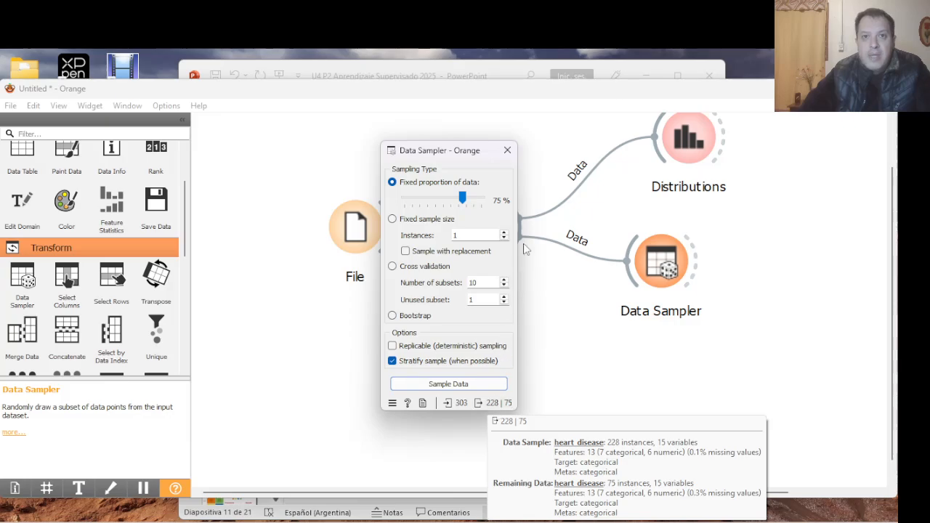
{"action": "left_click", "coordinate": [507, 151]}
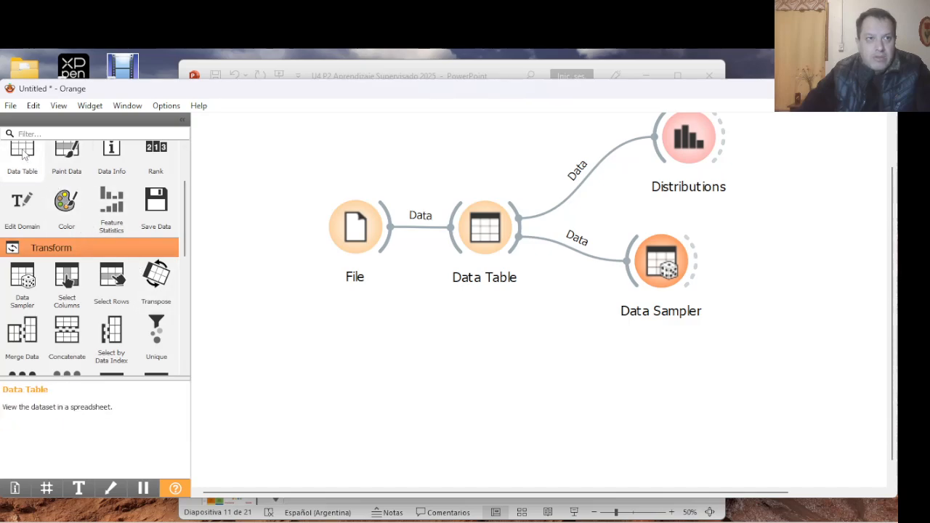
Add a second Data Table widget beside the Data Sampler and link the sampler's Data Sample output to its Data input.
{"action": "scroll", "coordinate": [44, 220], "scroll_direction": "up", "scroll_amount": 3}
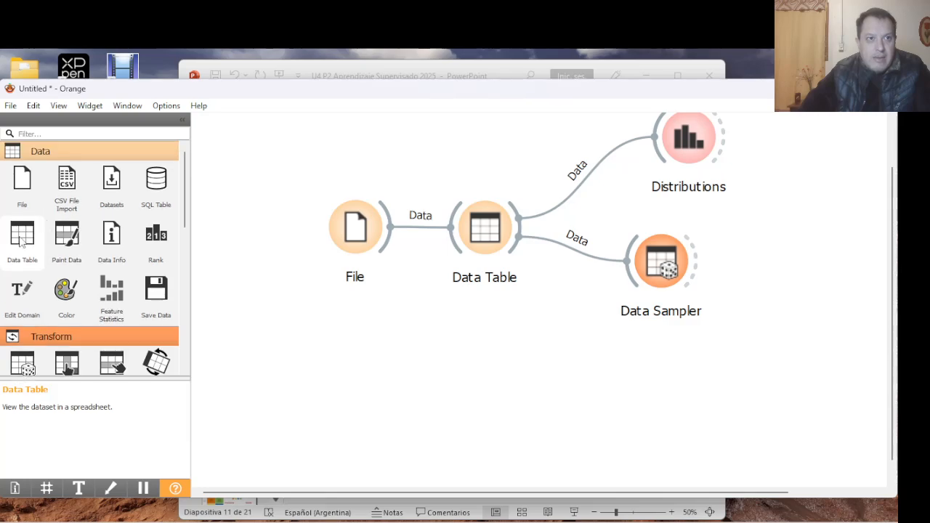
{"action": "left_click", "coordinate": [21, 244]}
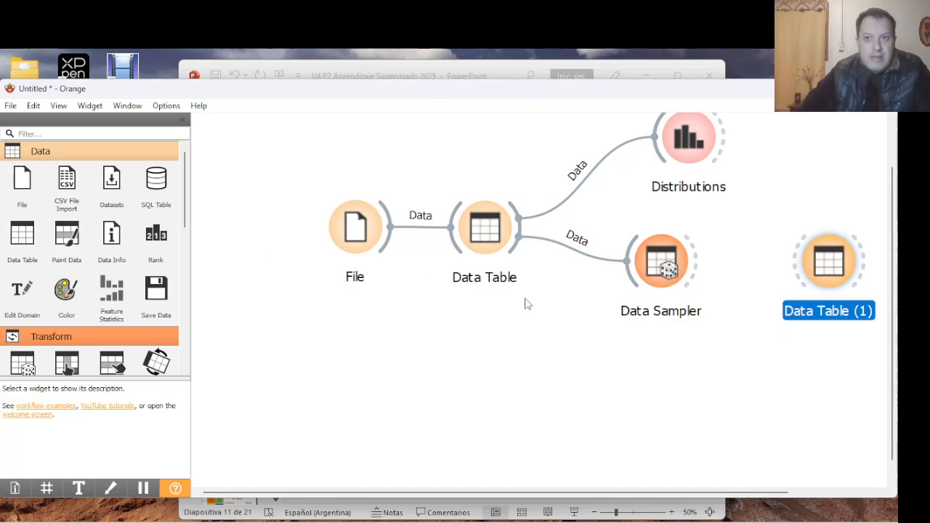
{"action": "left_click", "coordinate": [823, 312]}
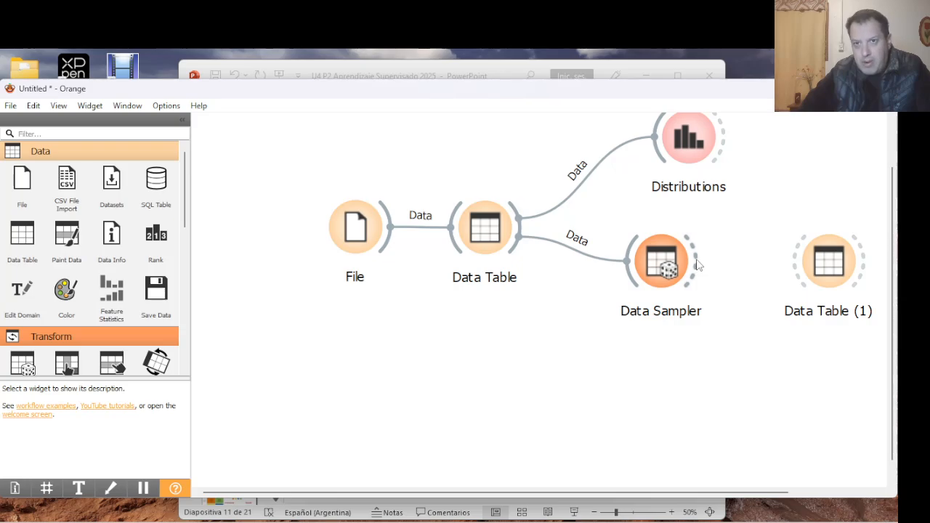
{"action": "left_click_drag", "start_coordinate": [695, 264], "coordinate": [786, 262]}
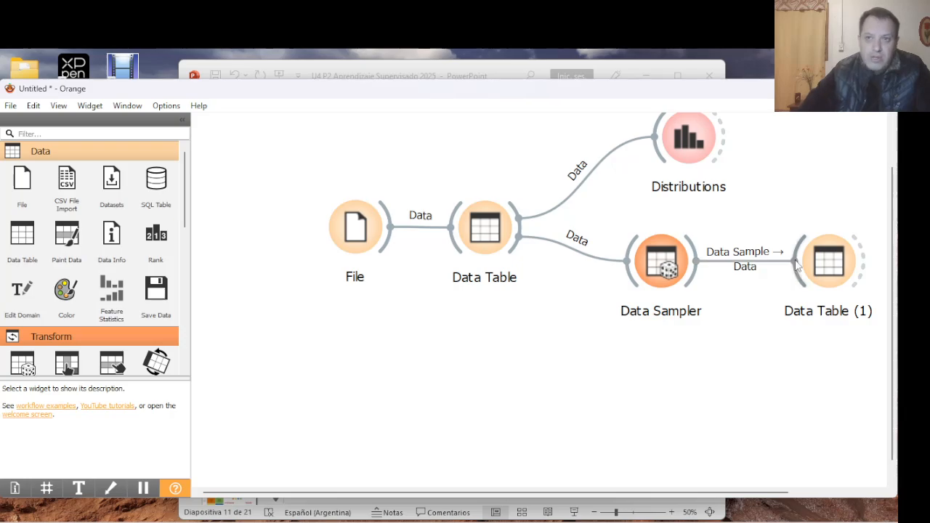
View the sampled rows in the second Data Table linked to the Data Sampler, and close the table window.
{"action": "double_click", "coordinate": [834, 263]}
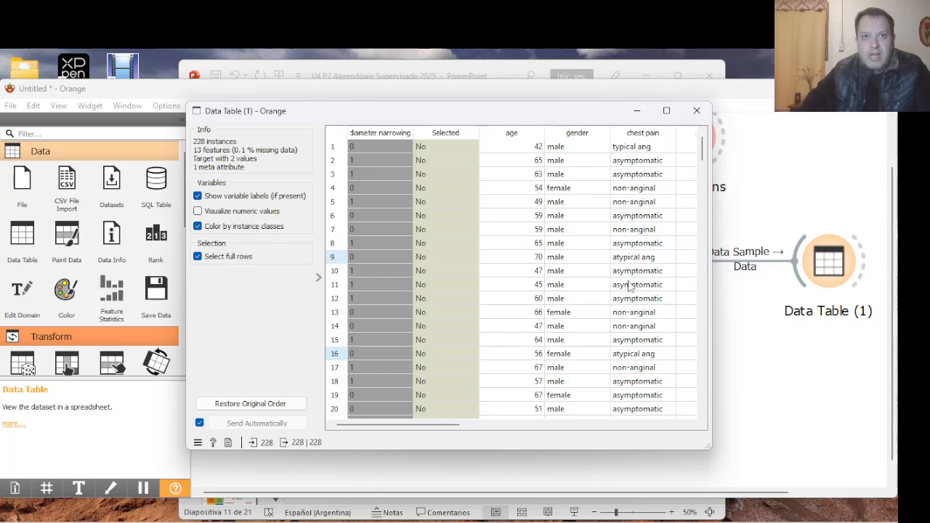
{"action": "scroll", "coordinate": [629, 287], "scroll_direction": "down", "scroll_amount": 8}
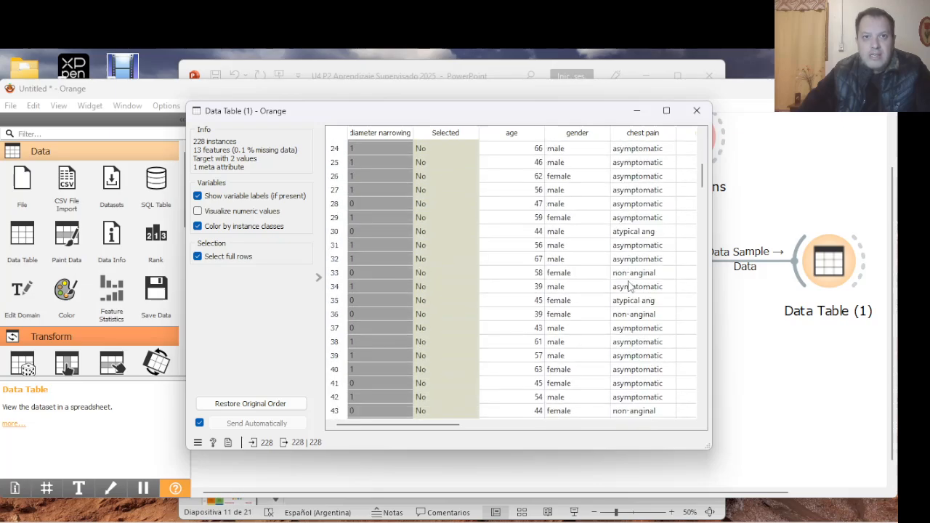
{"action": "scroll", "coordinate": [629, 286], "scroll_direction": "down", "scroll_amount": 6}
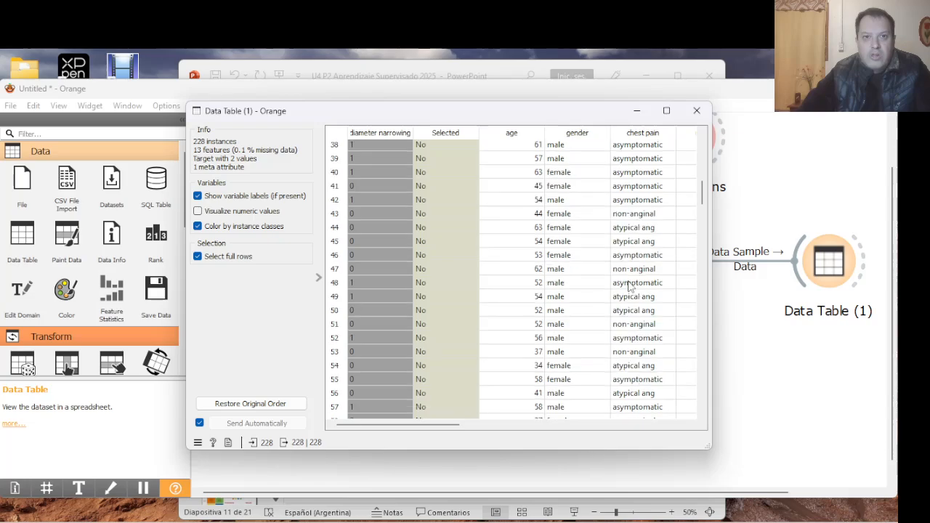
{"action": "scroll", "coordinate": [629, 286], "scroll_direction": "down", "scroll_amount": 4}
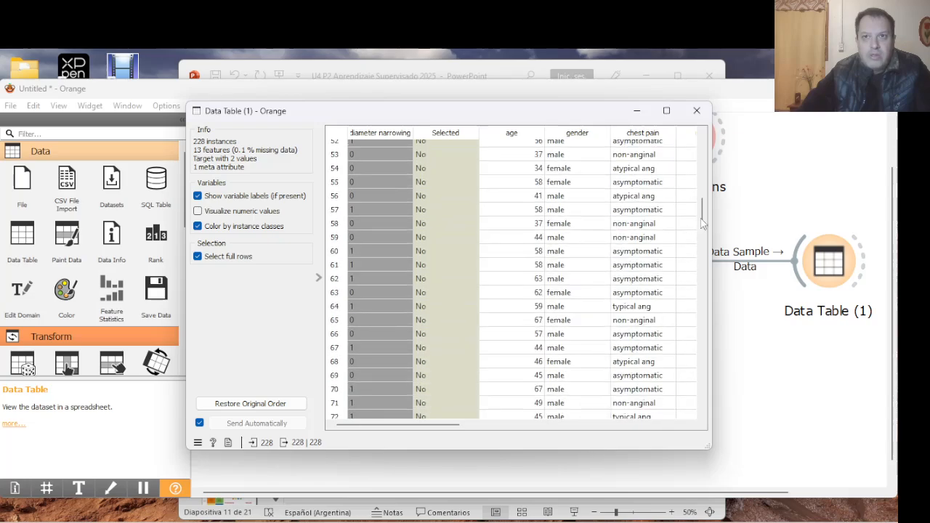
{"action": "left_click", "coordinate": [697, 111]}
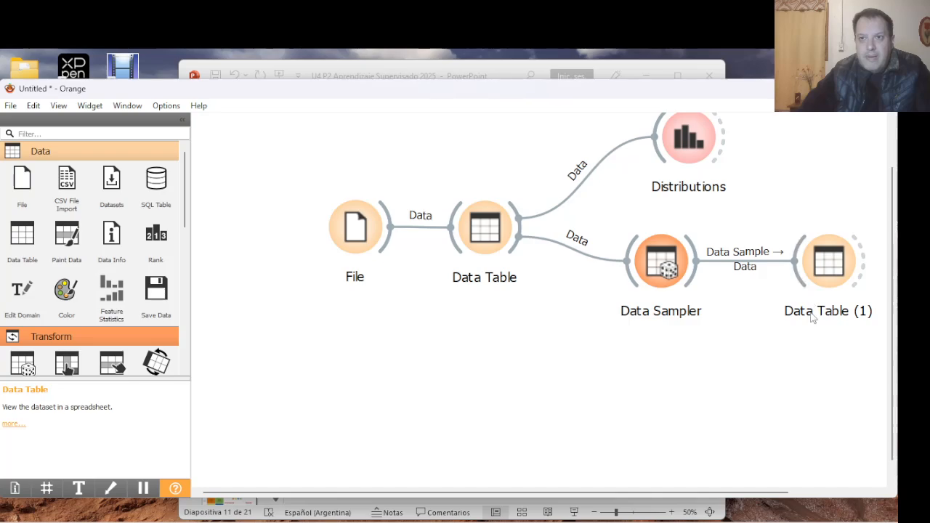
Rename the Data Table connected to the Data Sampler's Data Sample output as "Train set".
{"action": "left_click", "coordinate": [835, 283]}
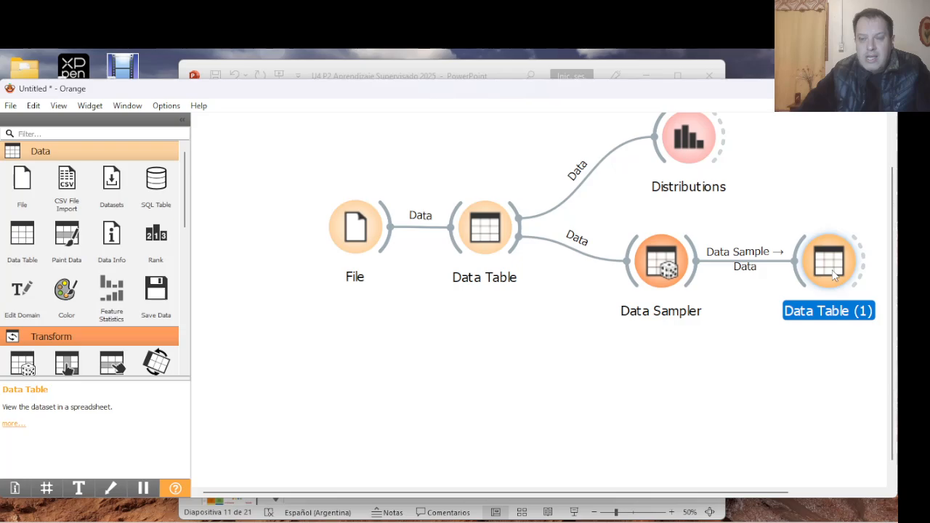
{"action": "right_click", "coordinate": [833, 274]}
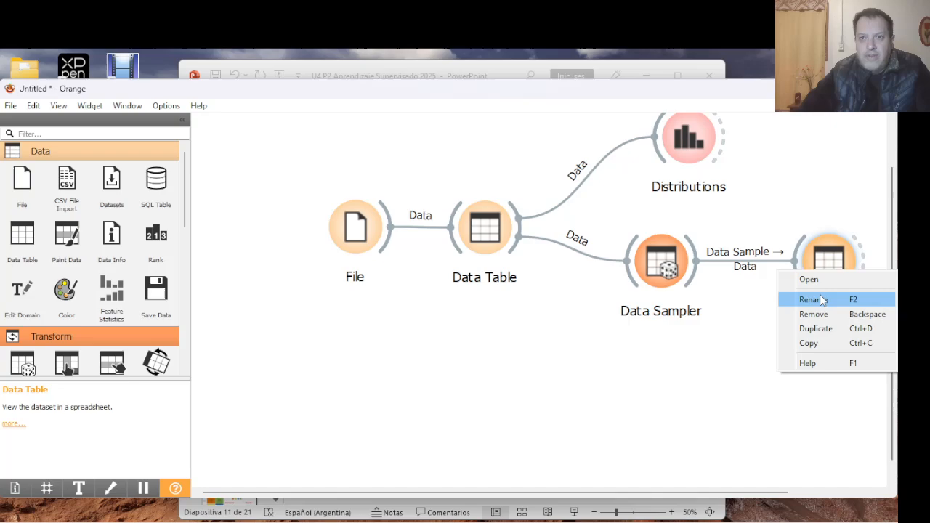
{"action": "left_click", "coordinate": [821, 300]}
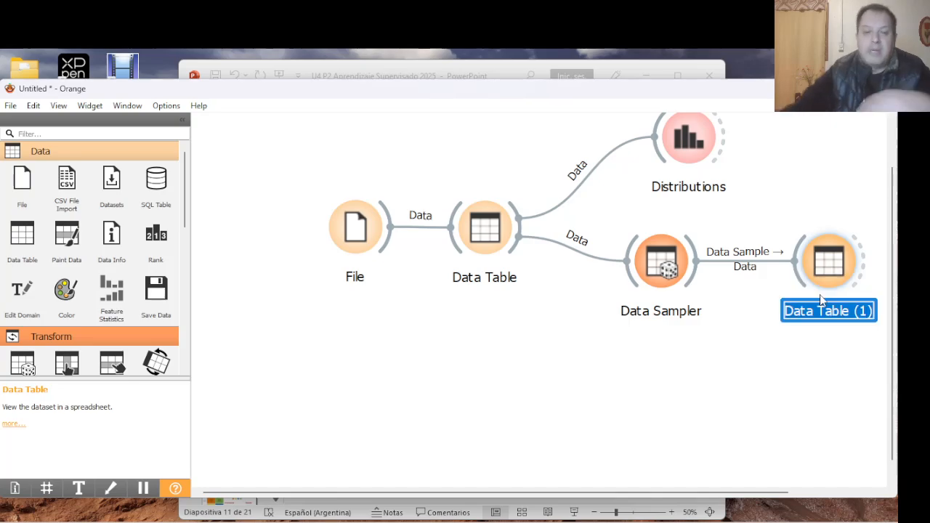
{"action": "type", "text": "T"}
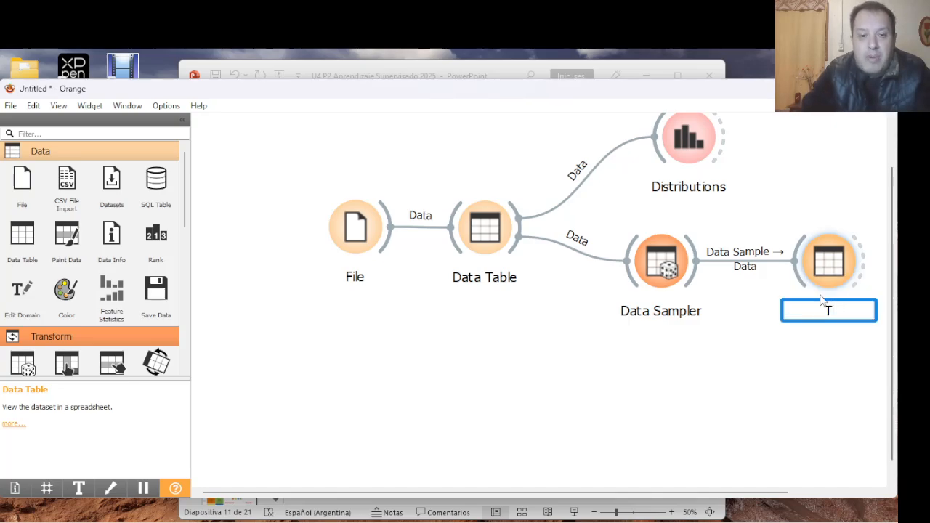
{"action": "type", "text": "rai"}
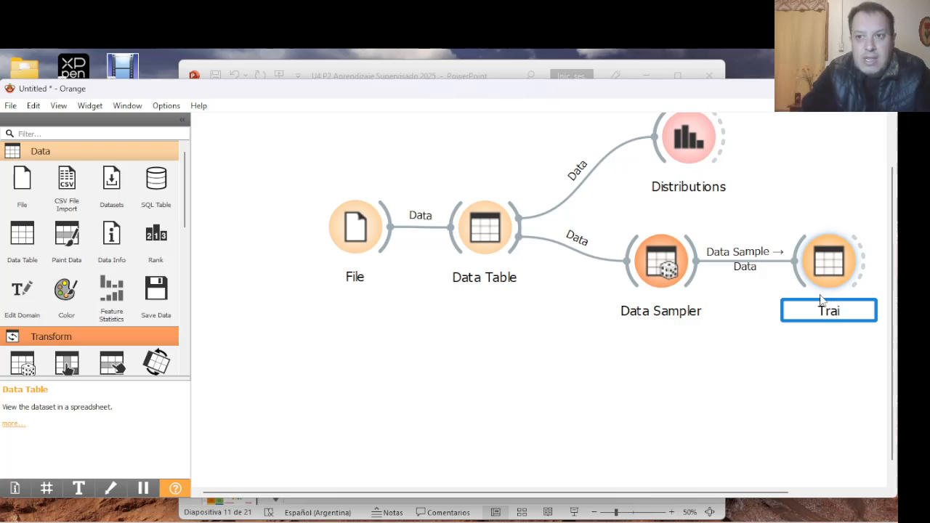
{"action": "type", "text": "n set"}
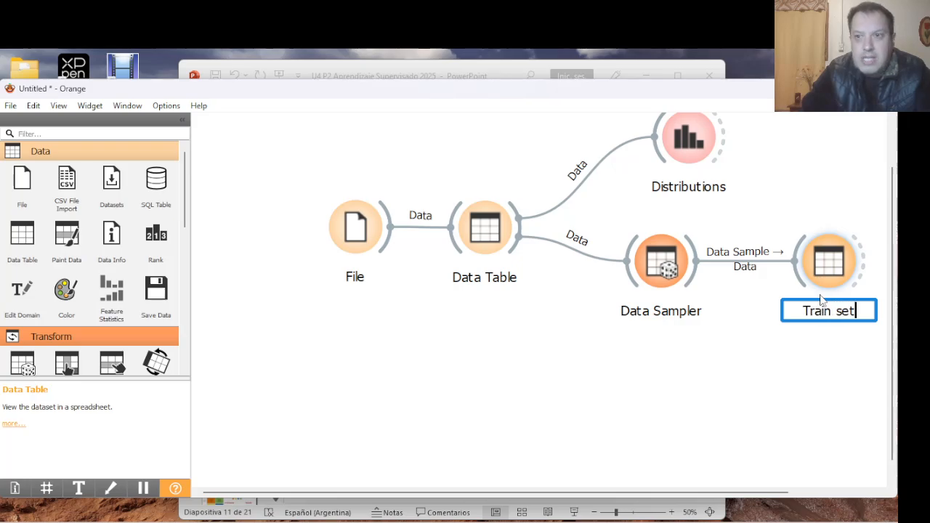
{"action": "left_click", "coordinate": [794, 388]}
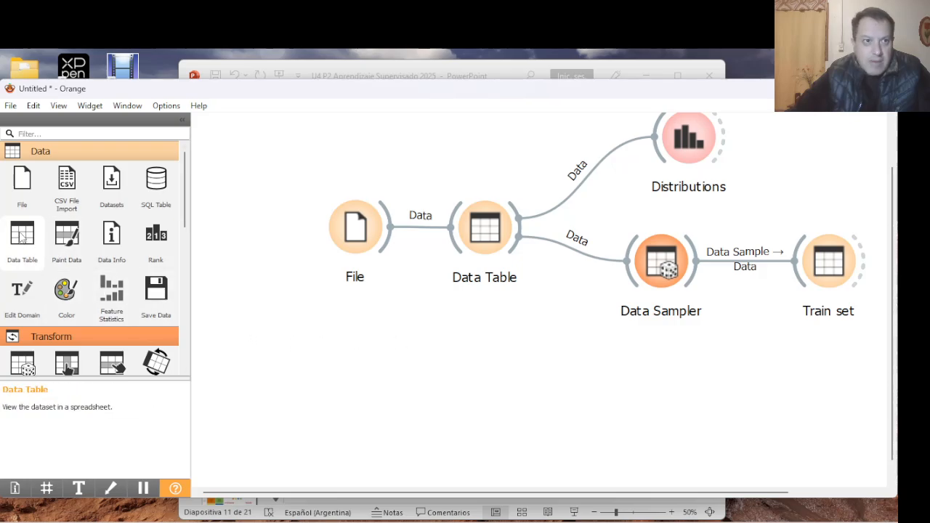
Add another Data Table widget below Train set and connect the Data Sampler to it.
{"action": "scroll", "coordinate": [688, 428], "scroll_direction": "down", "scroll_amount": 1}
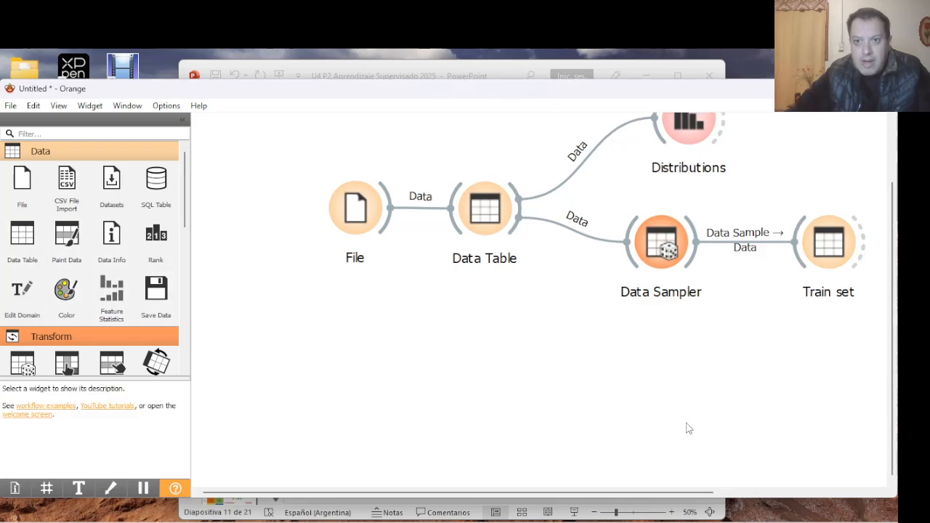
{"action": "scroll", "coordinate": [688, 428], "scroll_direction": "up", "scroll_amount": 2}
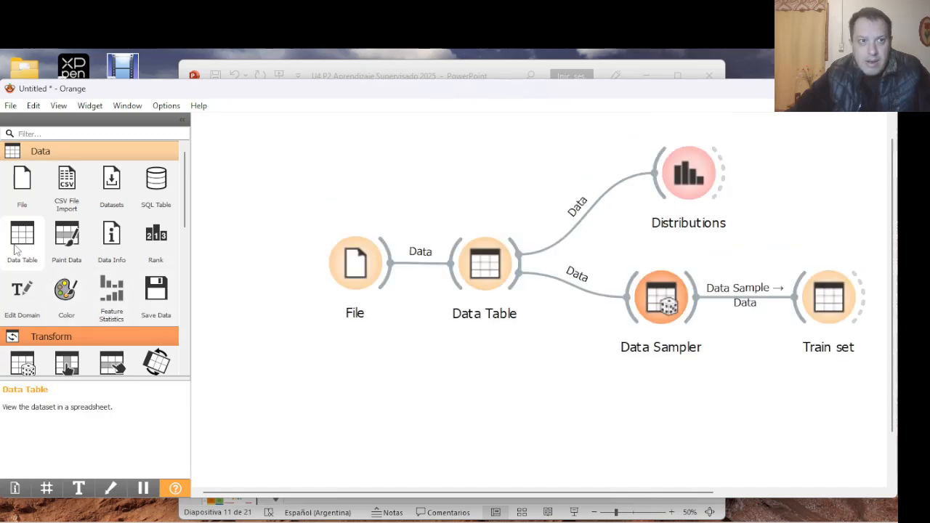
{"action": "left_click_drag", "start_coordinate": [20, 243], "coordinate": [802, 415]}
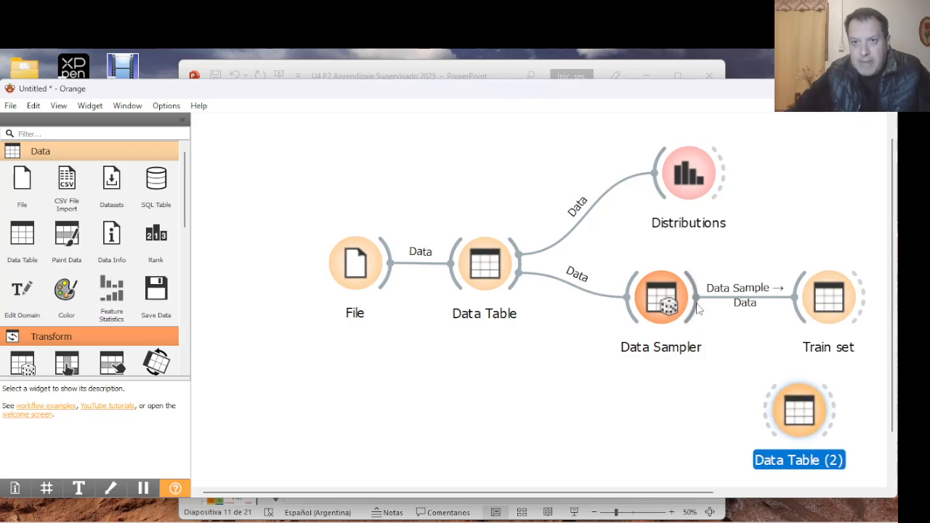
{"action": "left_click_drag", "start_coordinate": [696, 306], "coordinate": [763, 408]}
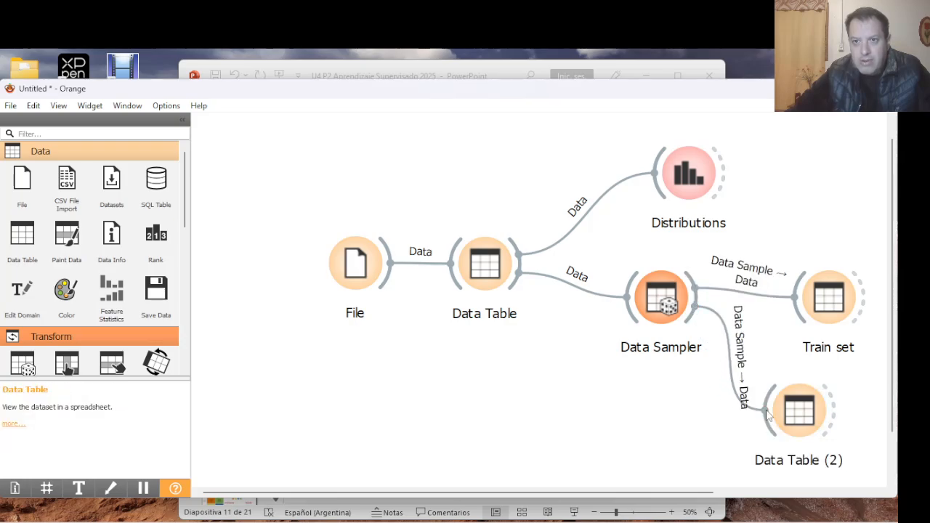
Edit the link to the new Data Table so the sampler's Remaining Data output feeds its Data input instead of Data Sample.
{"action": "double_click", "coordinate": [743, 361]}
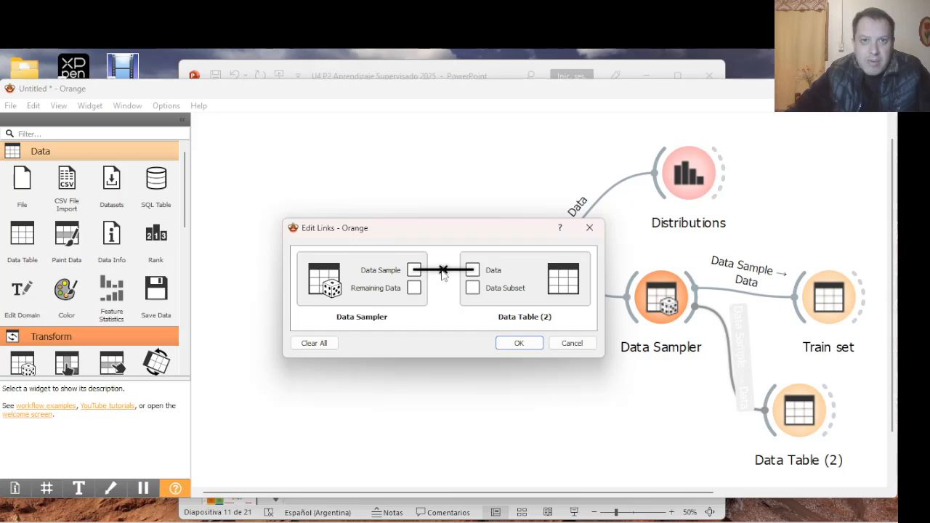
{"action": "left_click", "coordinate": [443, 270]}
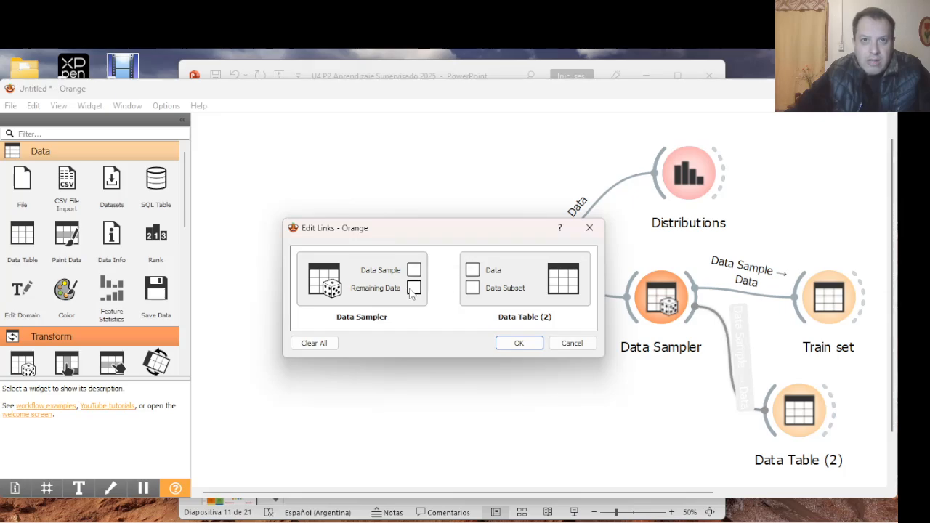
{"action": "left_click_drag", "start_coordinate": [413, 289], "coordinate": [472, 270]}
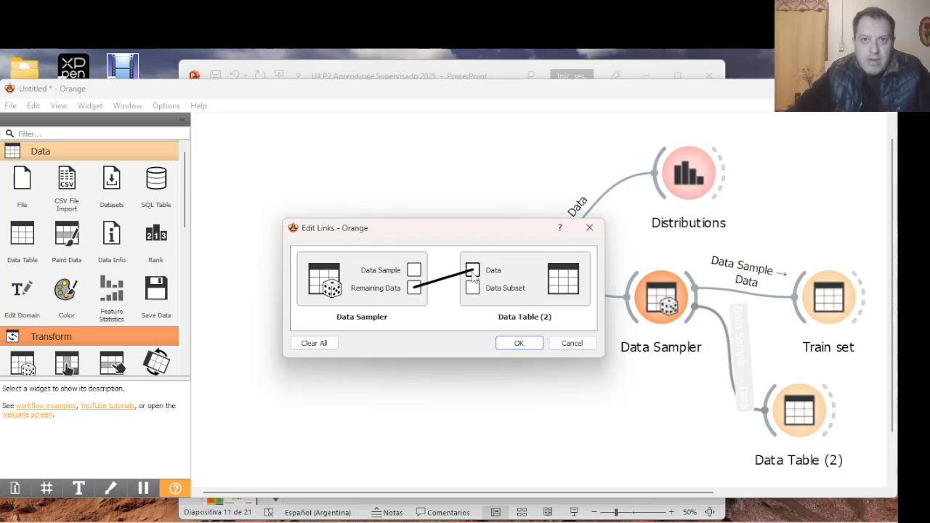
{"action": "left_click", "coordinate": [518, 346]}
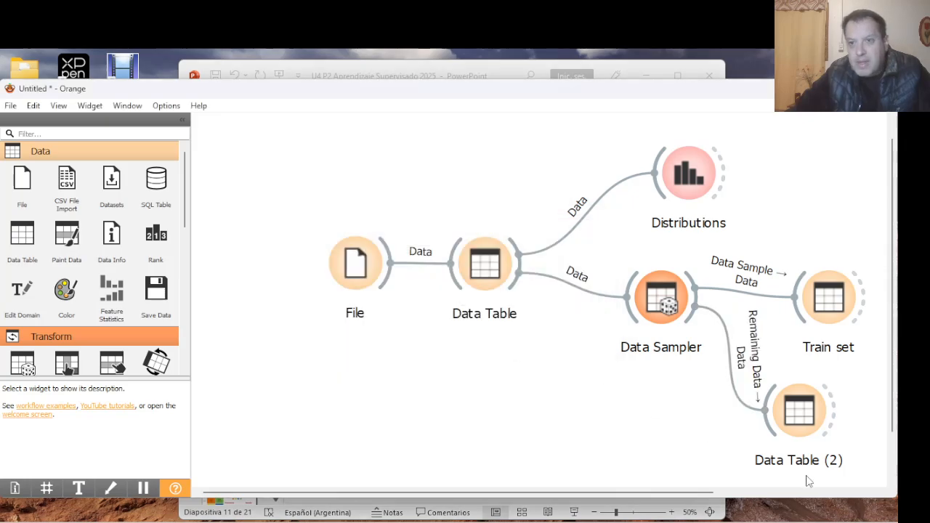
Rename the Data Table receiving the Remaining Data as "Test set".
{"action": "left_click", "coordinate": [798, 429]}
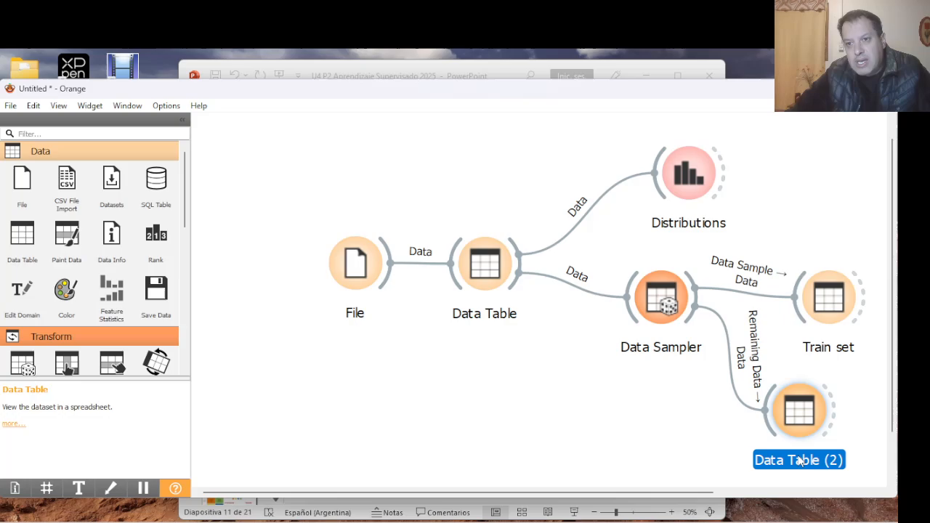
{"action": "left_click", "coordinate": [800, 459]}
{"action": "left_click", "coordinate": [803, 430]}
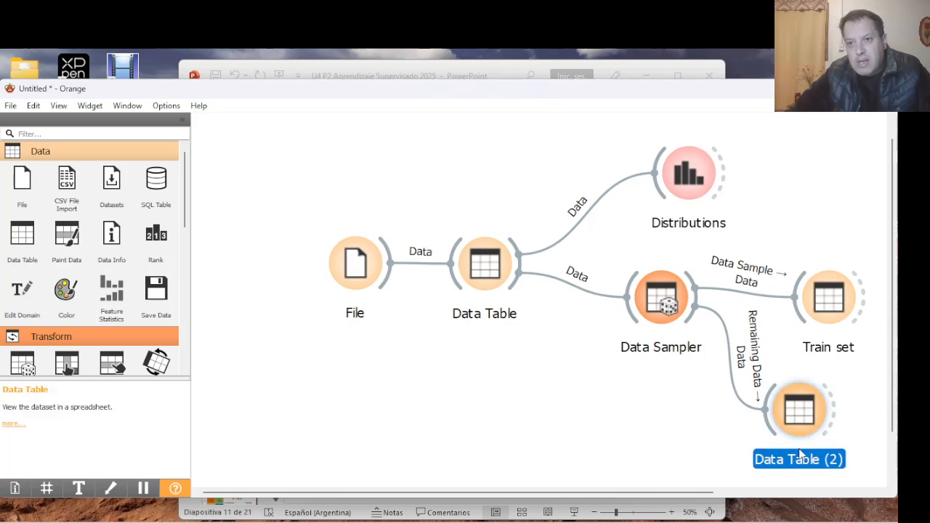
{"action": "left_click", "coordinate": [797, 458]}
{"action": "left_click", "coordinate": [798, 462]}
{"action": "left_click", "coordinate": [789, 462]}
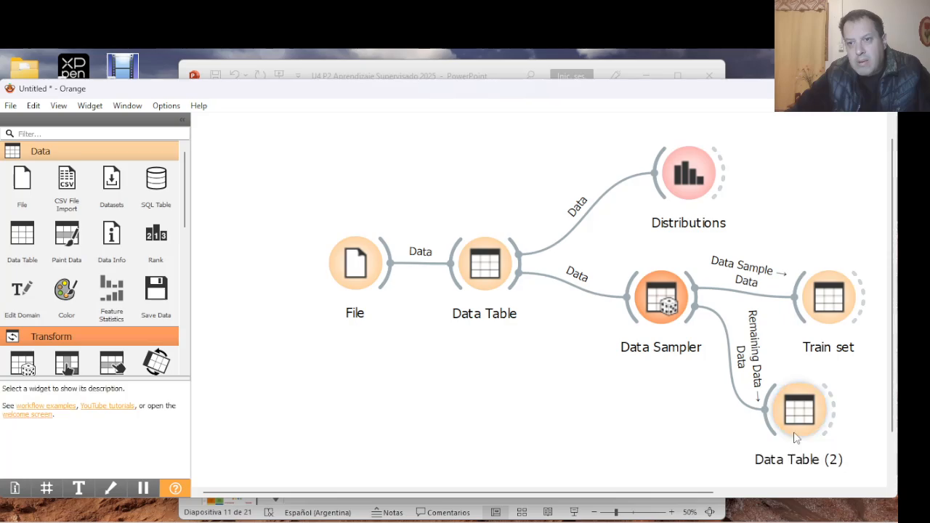
{"action": "left_click", "coordinate": [794, 459]}
{"action": "left_click", "coordinate": [795, 459]}
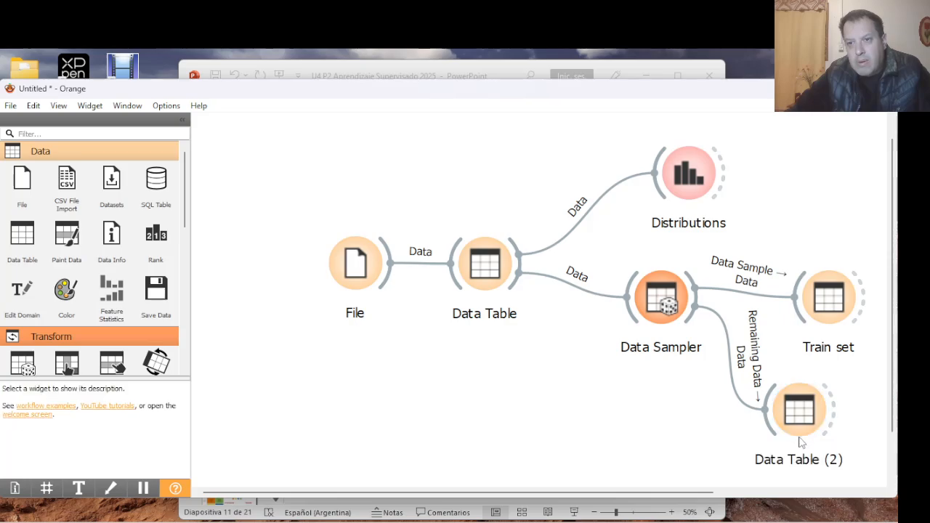
{"action": "left_click", "coordinate": [802, 437]}
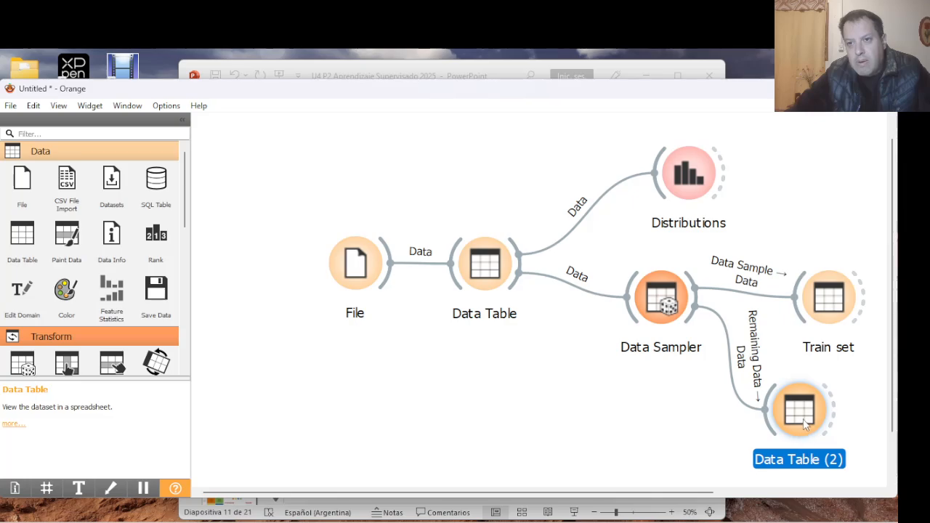
{"action": "right_click", "coordinate": [805, 425]}
{"action": "left_click", "coordinate": [810, 449]}
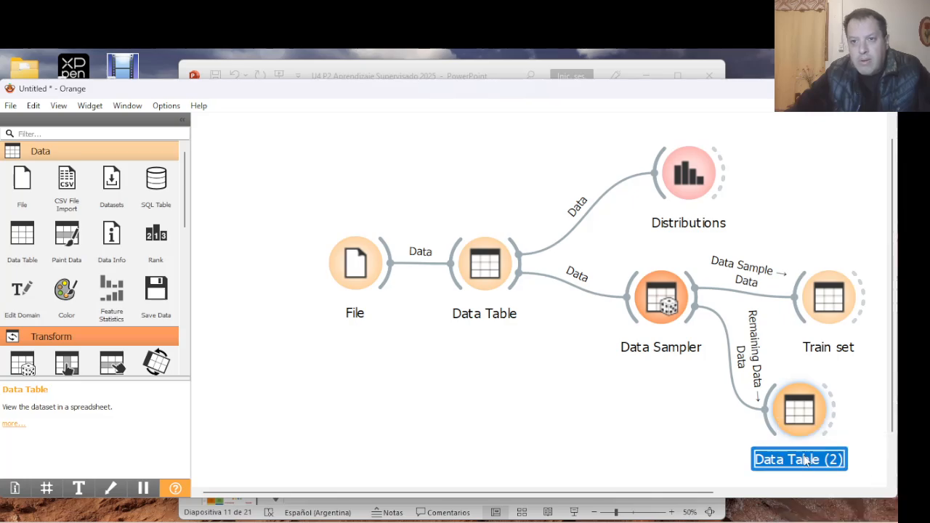
{"action": "type", "text": "Te"}
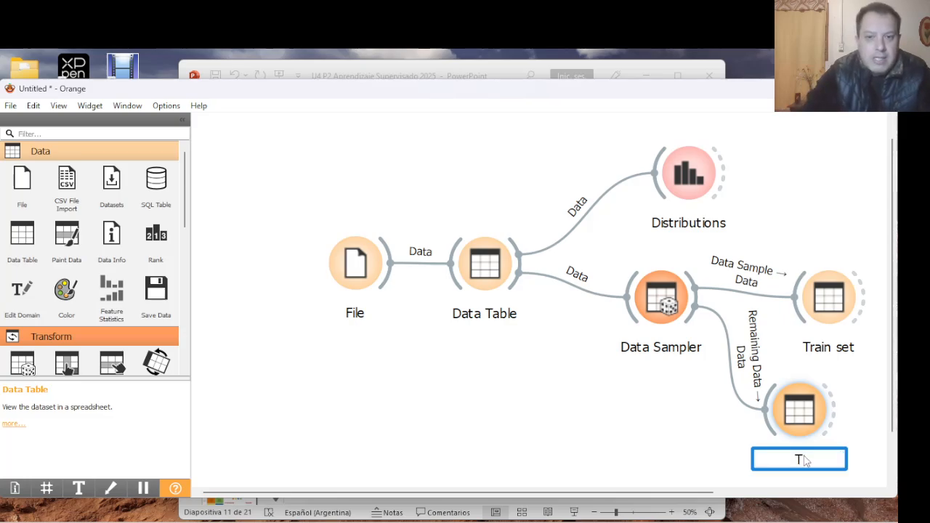
{"action": "type", "text": "st set"}
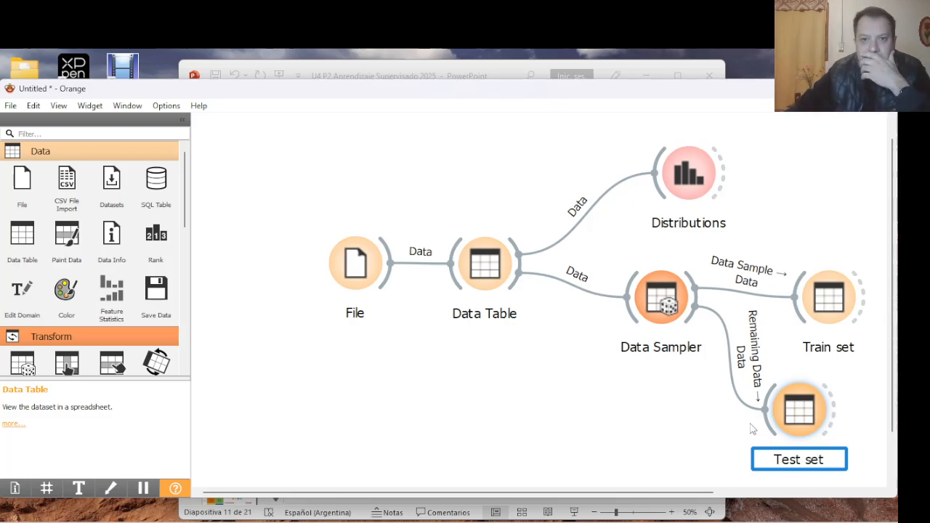
{"action": "left_click", "coordinate": [652, 428]}
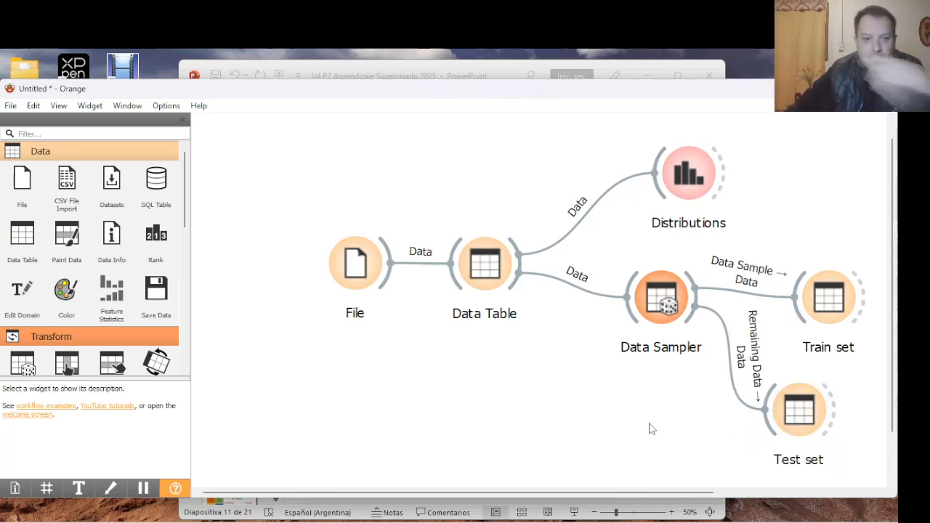
Remove the unconnected Data Table (1) widget beyond Train set from the canvas.
{"action": "scroll", "coordinate": [651, 428], "scroll_direction": "down", "scroll_amount": 2}
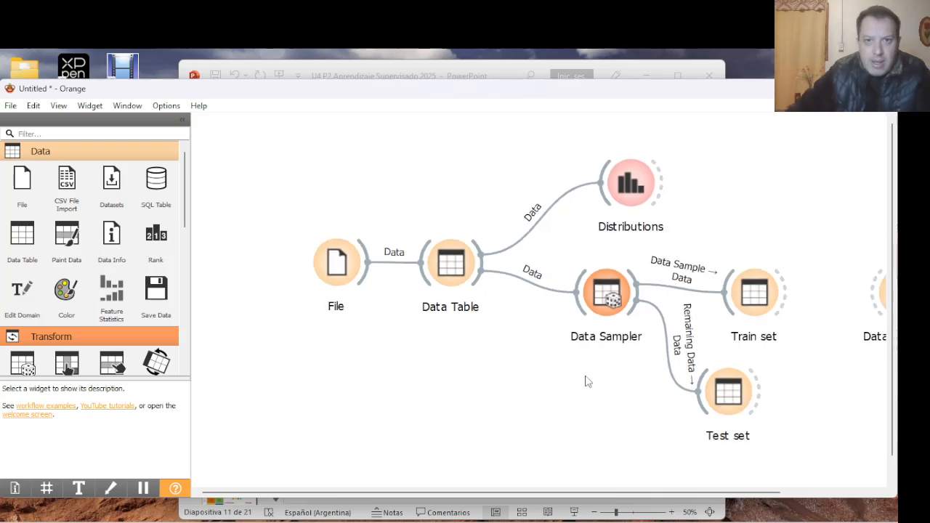
{"action": "left_click_drag", "start_coordinate": [574, 374], "coordinate": [497, 378]}
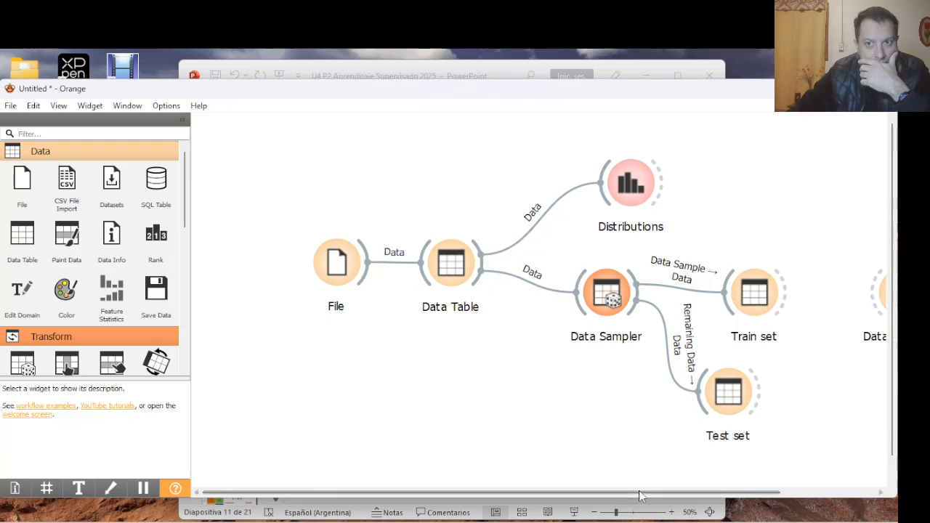
{"action": "left_click_drag", "start_coordinate": [638, 492], "coordinate": [734, 492]}
{"action": "left_click", "coordinate": [779, 301]}
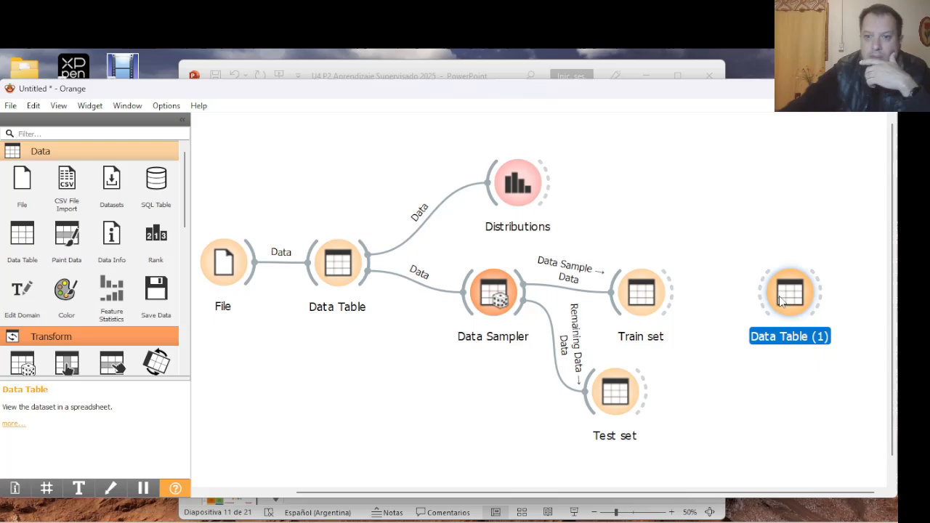
{"action": "right_click", "coordinate": [780, 301]}
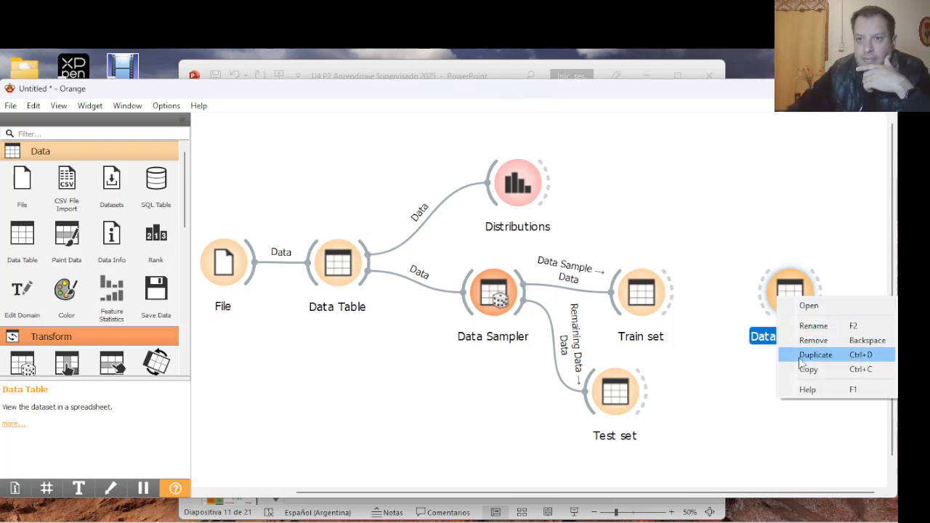
{"action": "left_click", "coordinate": [824, 343]}
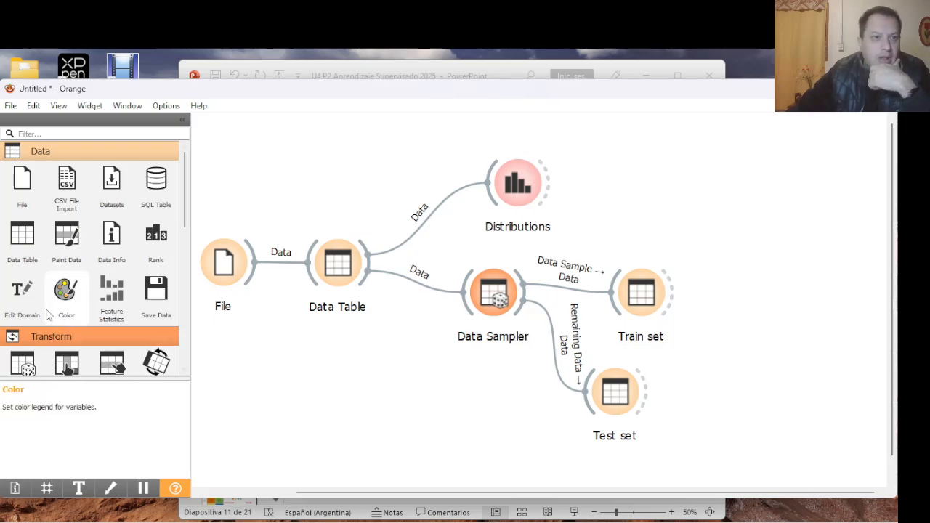
Add a kNN model widget beyond Train set and connect Train set to it.
{"action": "scroll", "coordinate": [48, 308], "scroll_direction": "down", "scroll_amount": 1}
{"action": "scroll", "coordinate": [47, 306], "scroll_direction": "down", "scroll_amount": 9}
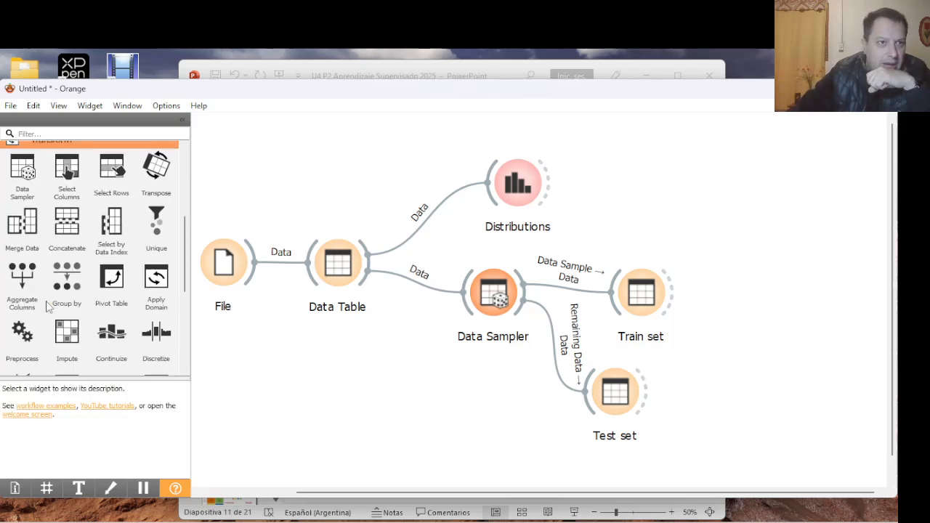
{"action": "scroll", "coordinate": [47, 306], "scroll_direction": "down", "scroll_amount": 1}
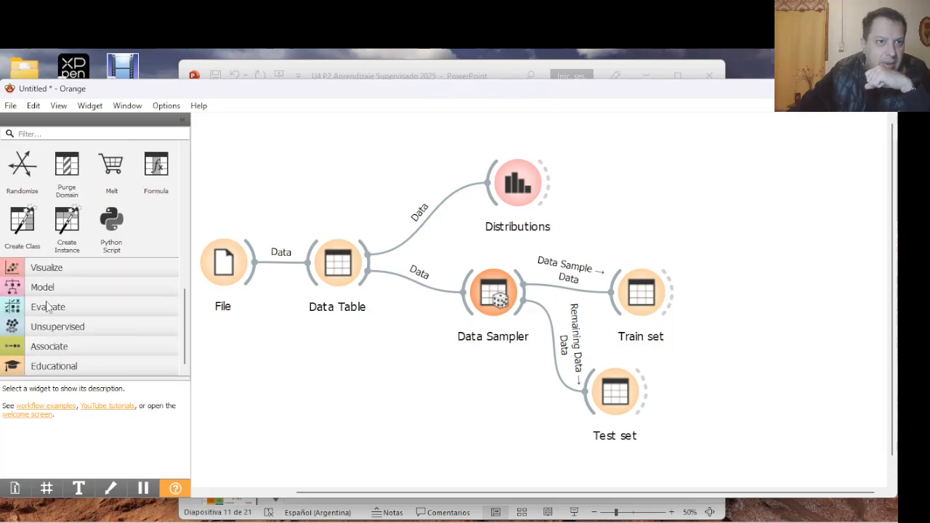
{"action": "left_click", "coordinate": [48, 291]}
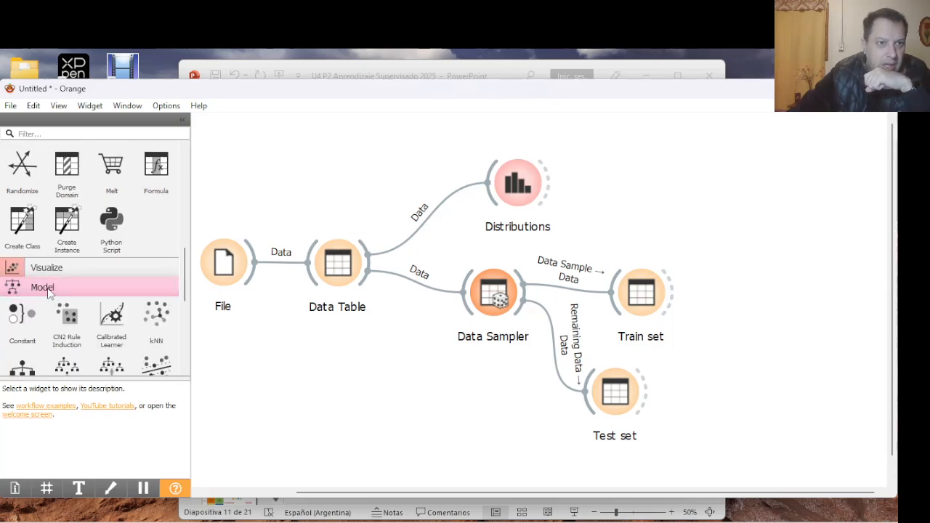
{"action": "scroll", "coordinate": [48, 291], "scroll_direction": "down", "scroll_amount": 3}
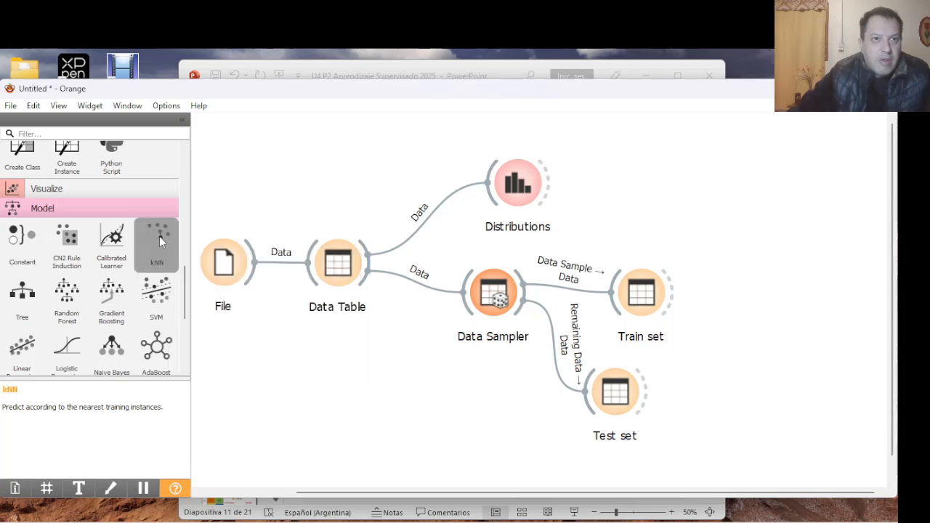
{"action": "left_click_drag", "start_coordinate": [161, 241], "coordinate": [739, 321]}
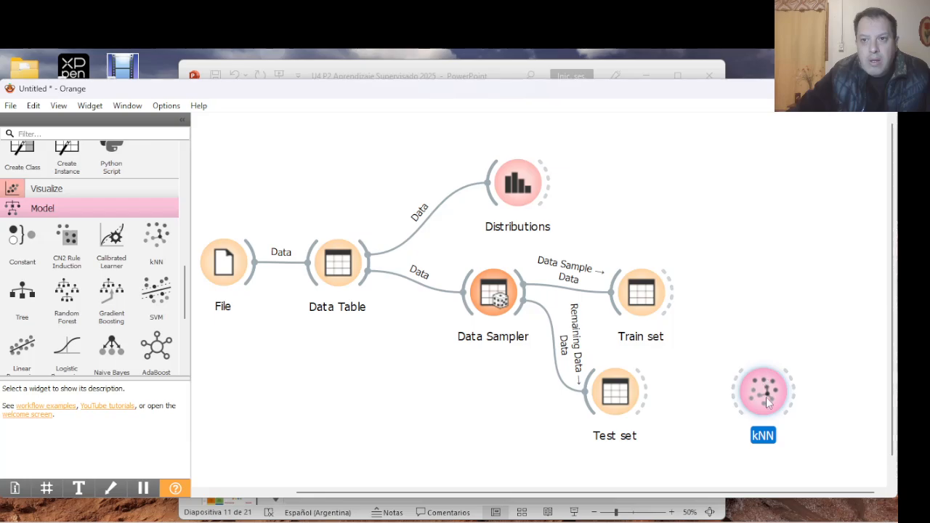
{"action": "left_click_drag", "start_coordinate": [767, 404], "coordinate": [777, 309]}
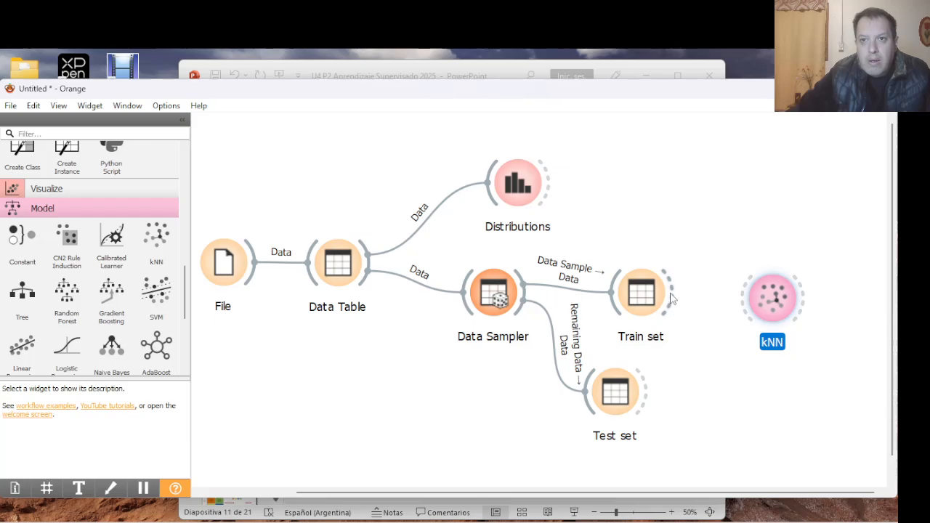
{"action": "left_click_drag", "start_coordinate": [671, 296], "coordinate": [742, 298]}
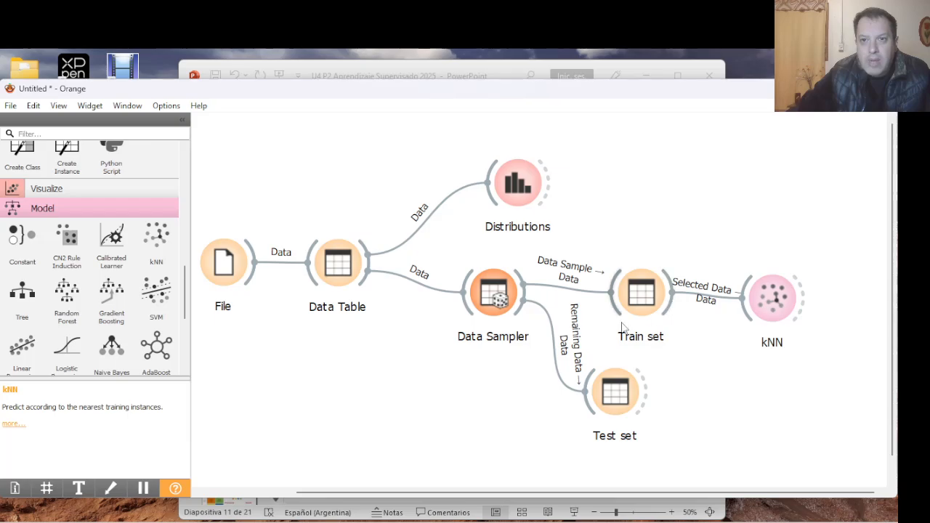
{"action": "left_click_drag", "start_coordinate": [774, 308], "coordinate": [791, 304]}
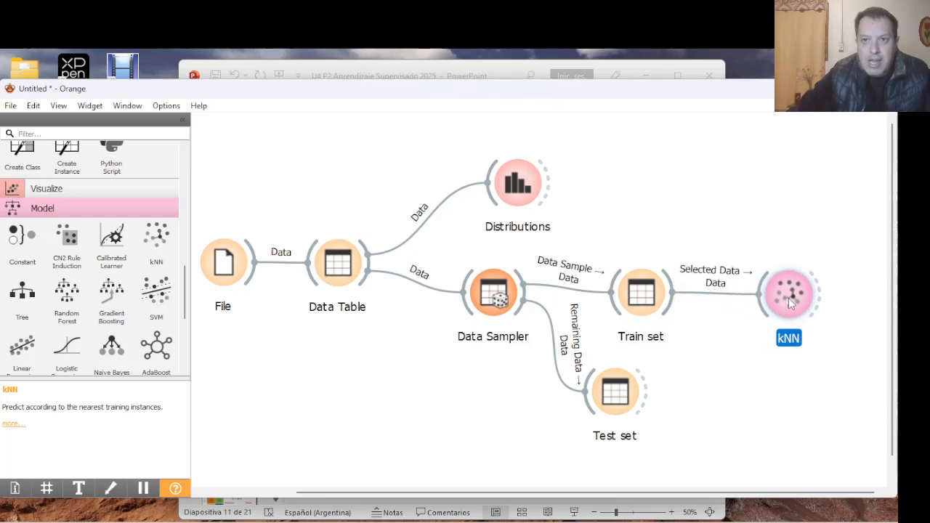
Edit the link between Train set and kNN so the Data output feeds kNN's Data input instead of Selected Data.
{"action": "left_click", "coordinate": [719, 275]}
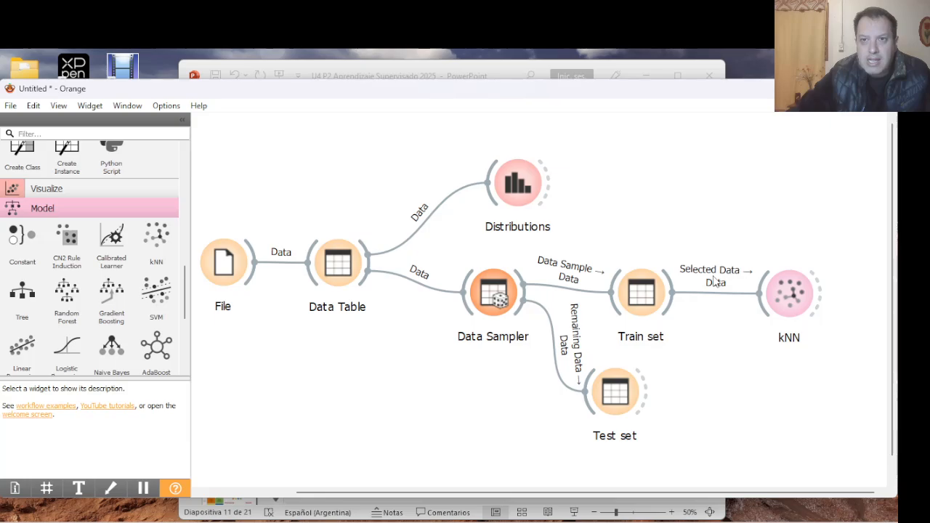
{"action": "left_click", "coordinate": [704, 291]}
{"action": "left_click", "coordinate": [705, 283]}
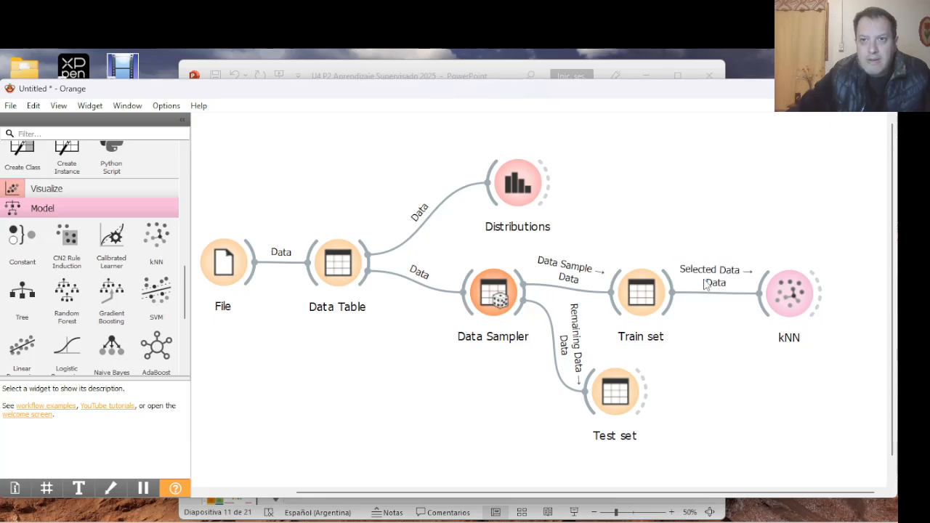
{"action": "double_click", "coordinate": [715, 276]}
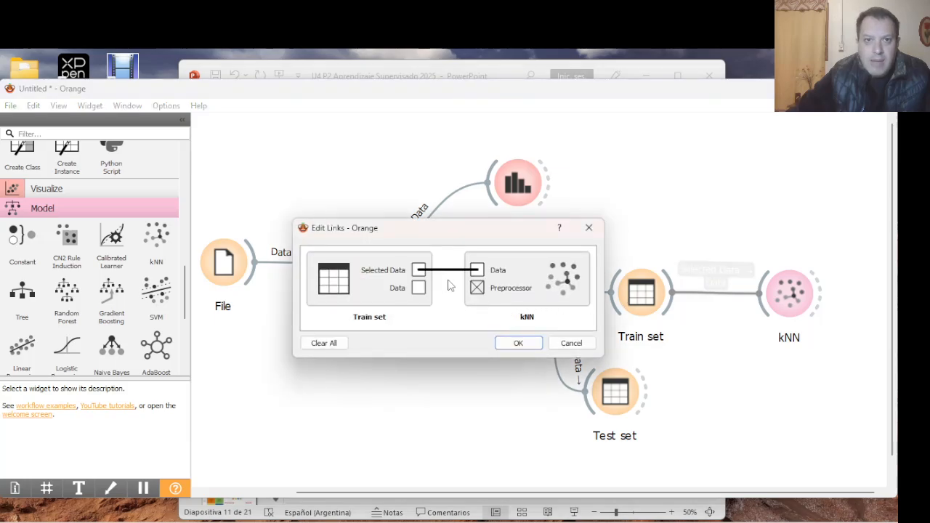
{"action": "left_click", "coordinate": [451, 271]}
{"action": "left_click_drag", "start_coordinate": [418, 288], "coordinate": [477, 269]}
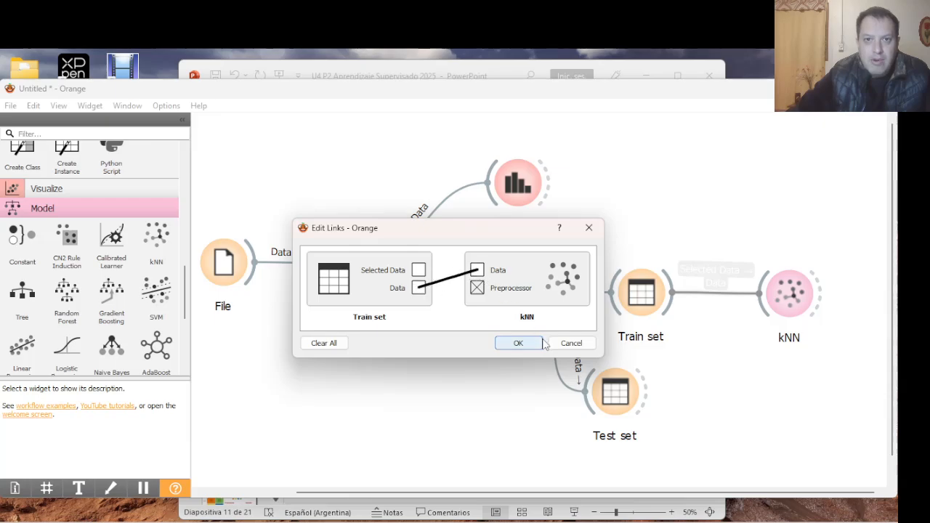
{"action": "left_click", "coordinate": [515, 351]}
{"action": "left_click", "coordinate": [517, 343]}
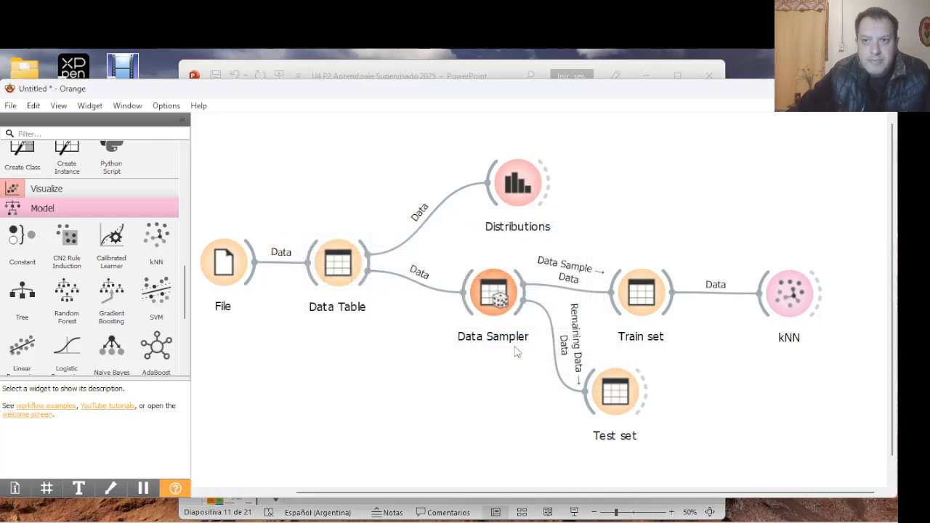
Open the kNN settings and switch to PowerPoint to present the K Nearest Neighbors slide, magnifying its data and distance diagrams.
{"action": "double_click", "coordinate": [793, 298]}
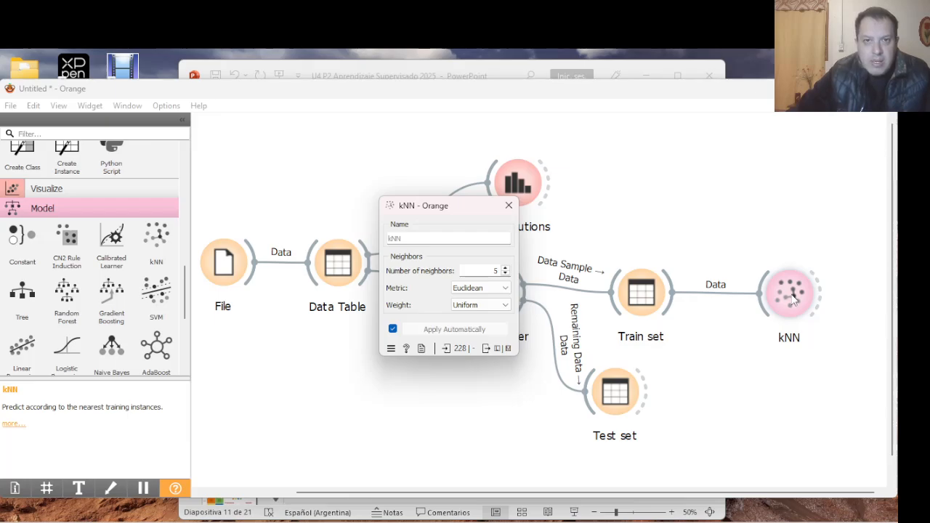
{"action": "mouse_move", "coordinate": [537, 512]}
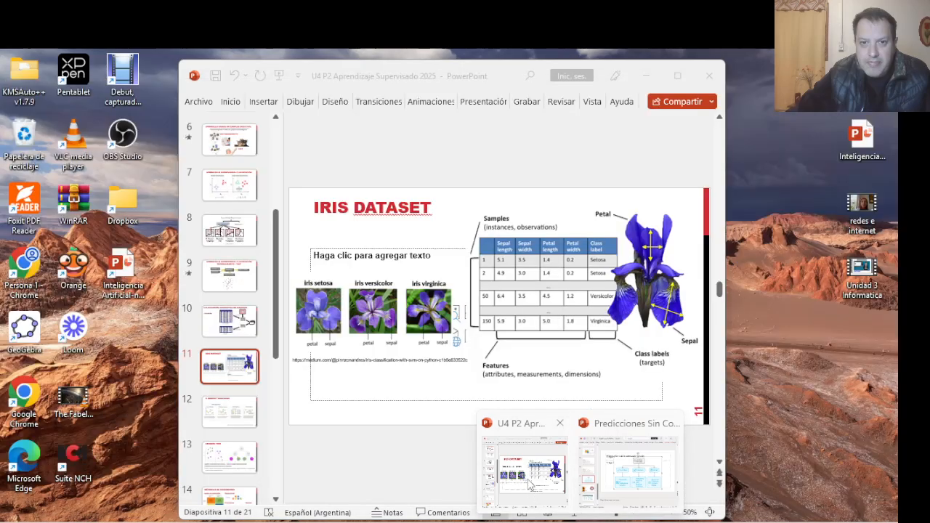
{"action": "left_click", "coordinate": [528, 485]}
{"action": "key", "text": "Page_Down"}
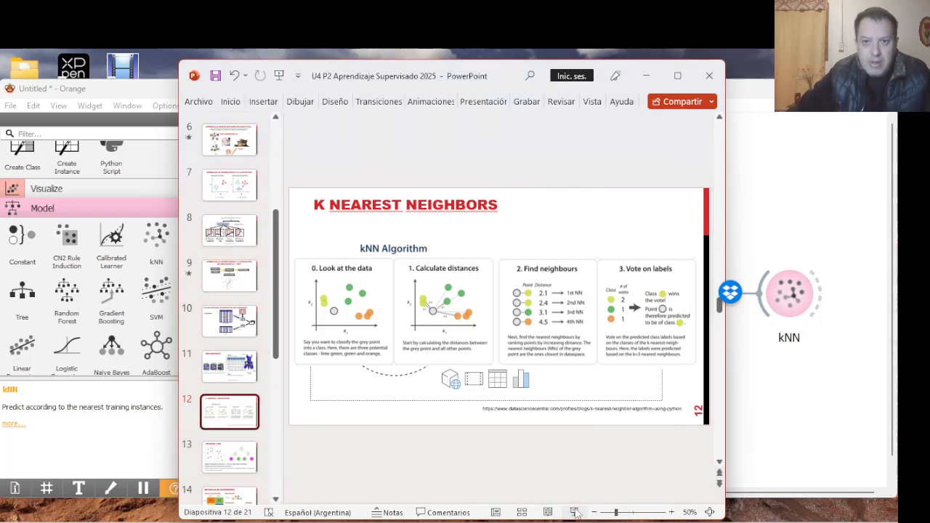
{"action": "left_click", "coordinate": [574, 512]}
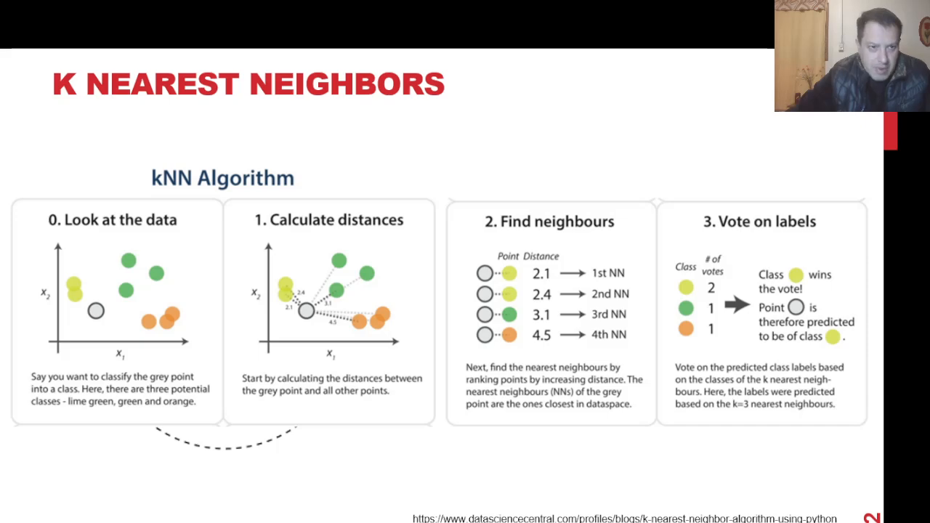
{"action": "left_click", "coordinate": [132, 520]}
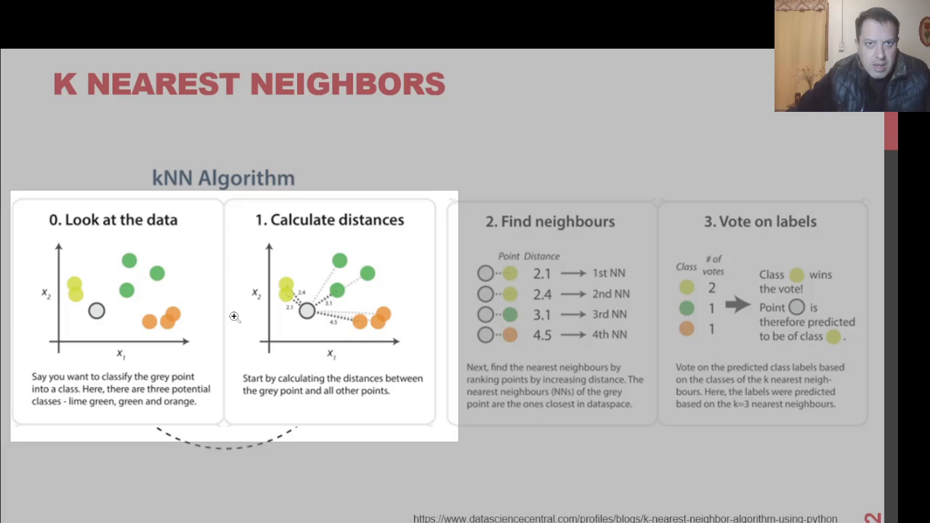
{"action": "left_click", "coordinate": [234, 317]}
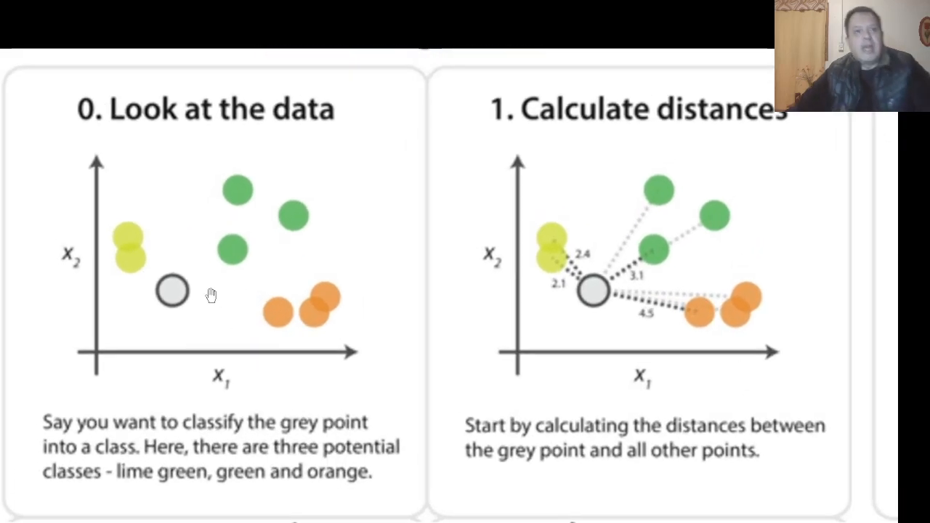
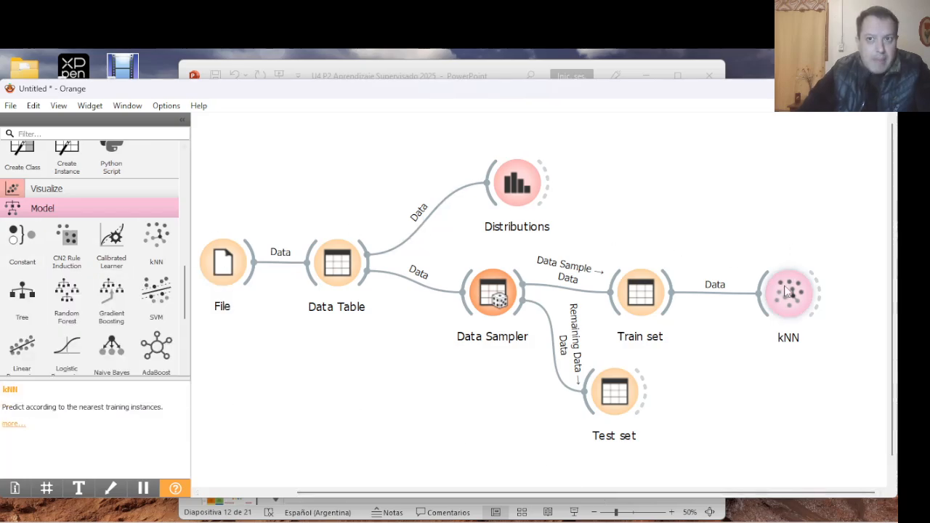
Add a Predictions widget from the Evaluate category to the Orange canvas, placed diagonally below kNN with space between them.
{"action": "scroll", "coordinate": [130, 320], "scroll_direction": "down", "scroll_amount": 1}
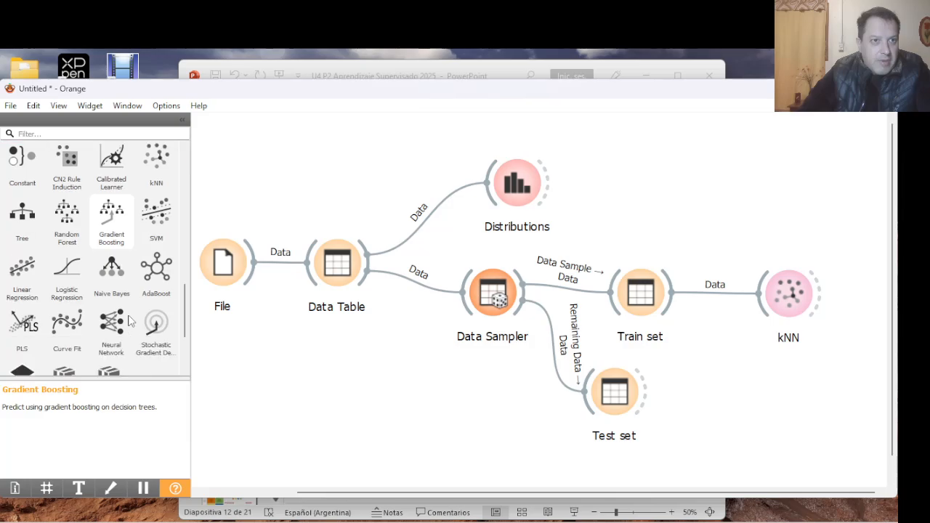
{"action": "scroll", "coordinate": [129, 321], "scroll_direction": "down", "scroll_amount": 3}
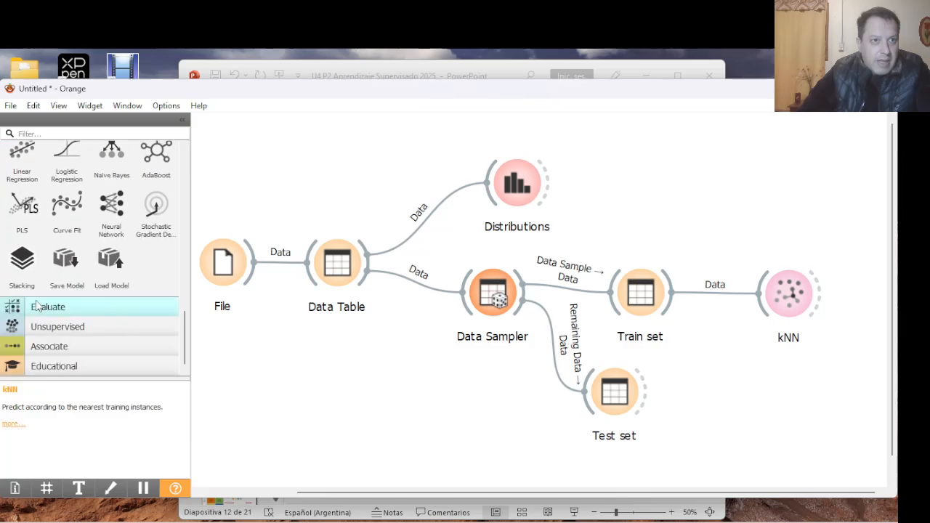
{"action": "left_click", "coordinate": [39, 307]}
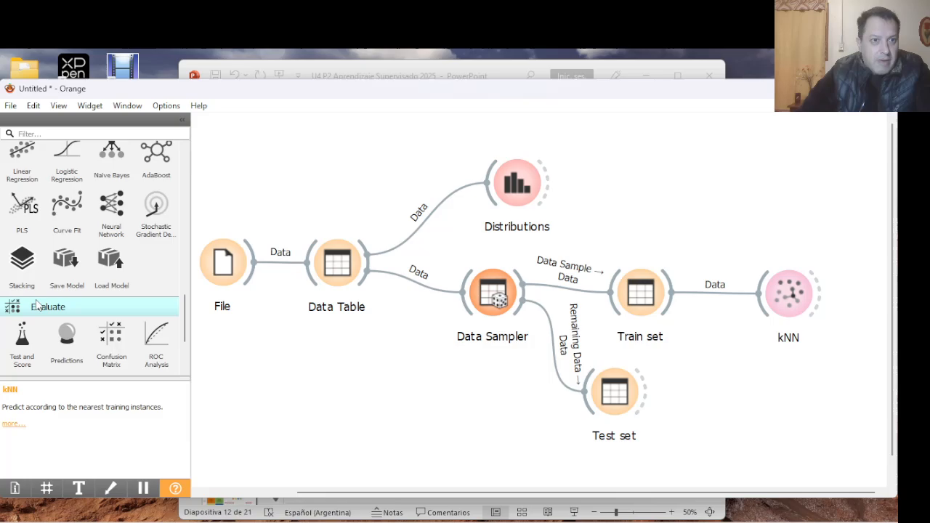
{"action": "mouse_move", "coordinate": [66, 336]}
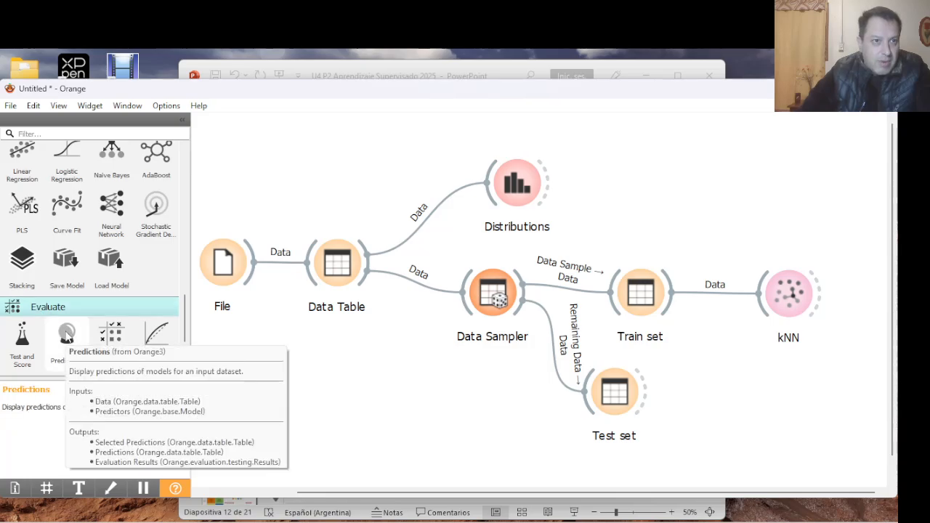
{"action": "left_click_drag", "start_coordinate": [66, 335], "coordinate": [818, 380]}
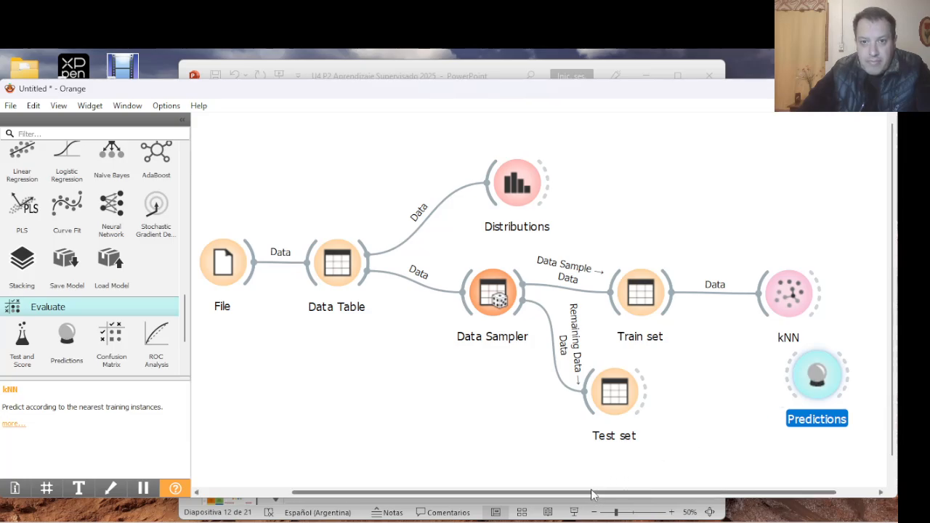
{"action": "left_click_drag", "start_coordinate": [591, 493], "coordinate": [704, 494]}
{"action": "left_click_drag", "start_coordinate": [765, 398], "coordinate": [824, 384]}
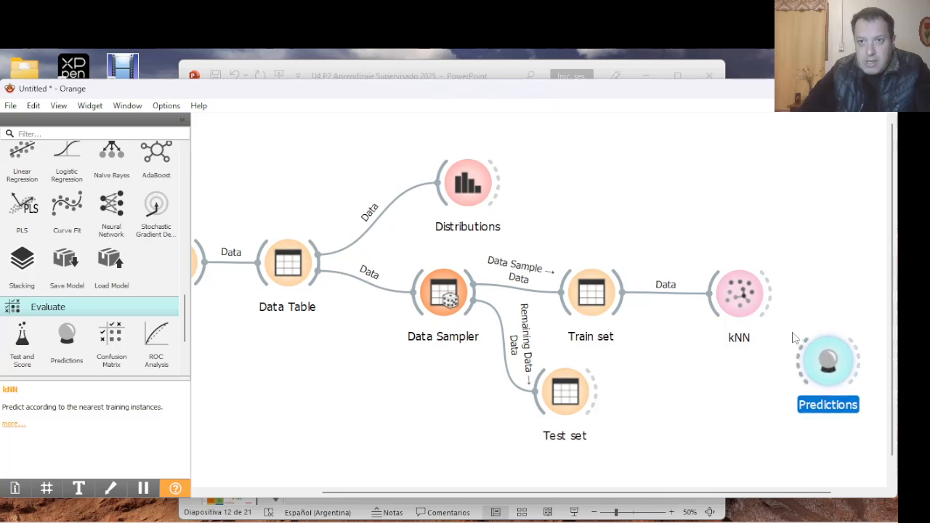
Review the kNN neighbor count and the available distance metrics, keeping 5 neighbors and the Euclidean metric.
{"action": "double_click", "coordinate": [741, 294]}
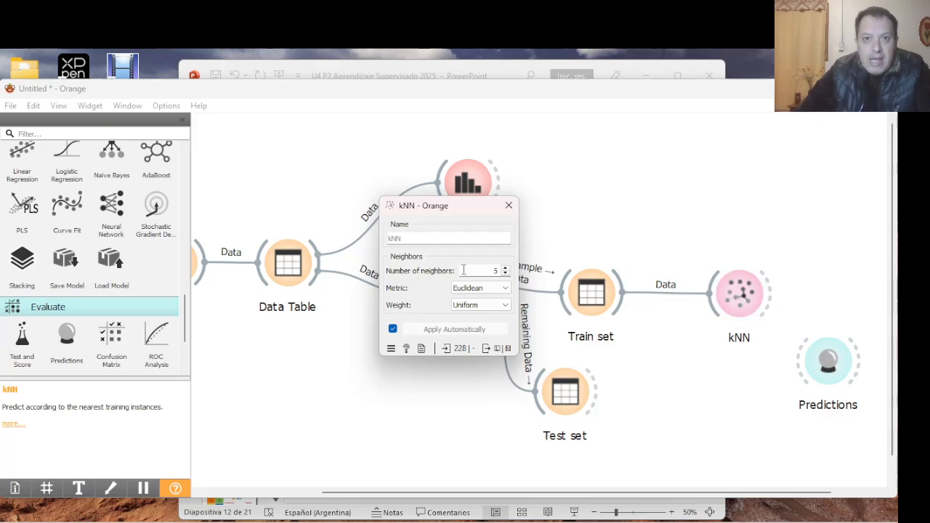
{"action": "left_click", "coordinate": [505, 274]}
{"action": "left_click", "coordinate": [508, 268]}
{"action": "left_click", "coordinate": [508, 268]}
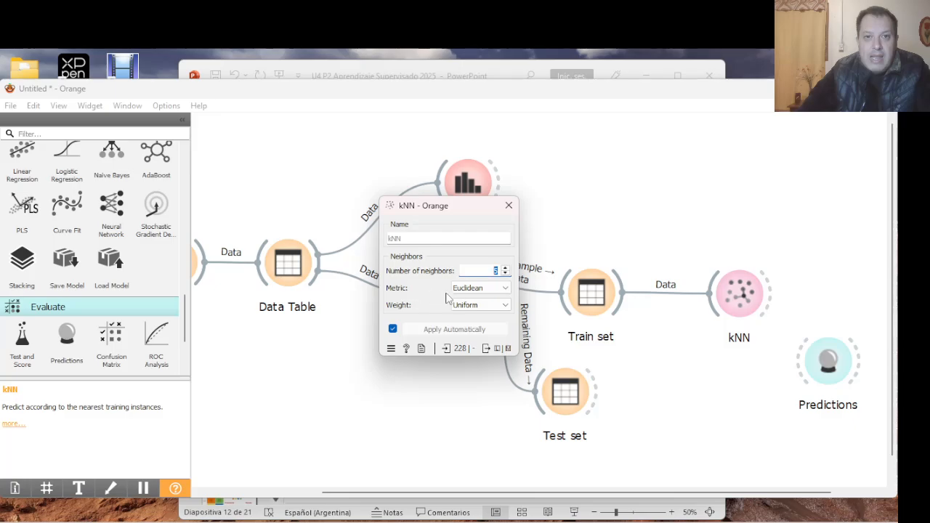
{"action": "left_click", "coordinate": [488, 291]}
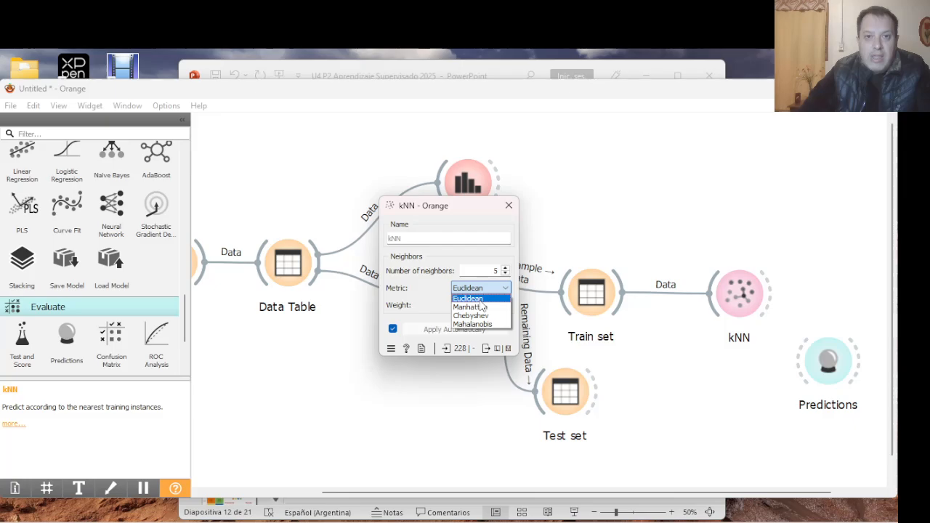
{"action": "left_click", "coordinate": [480, 302]}
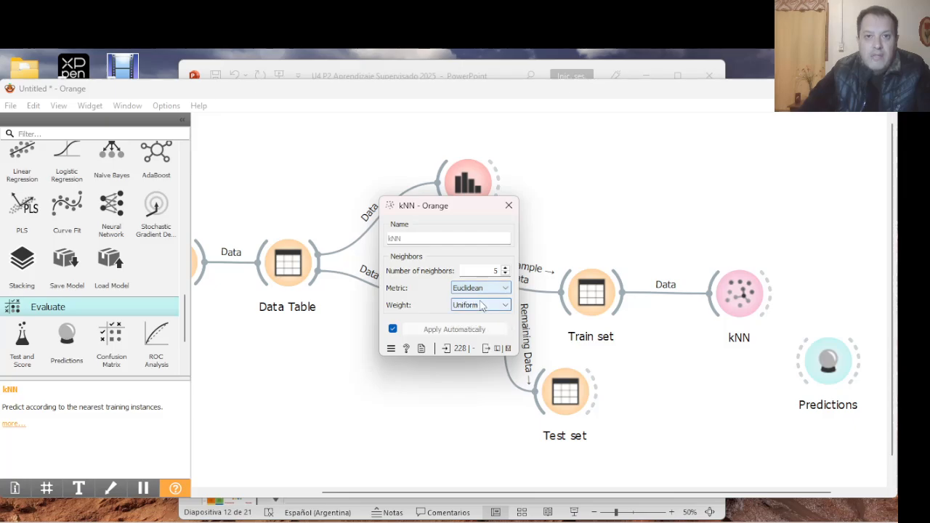
{"action": "left_click", "coordinate": [506, 289]}
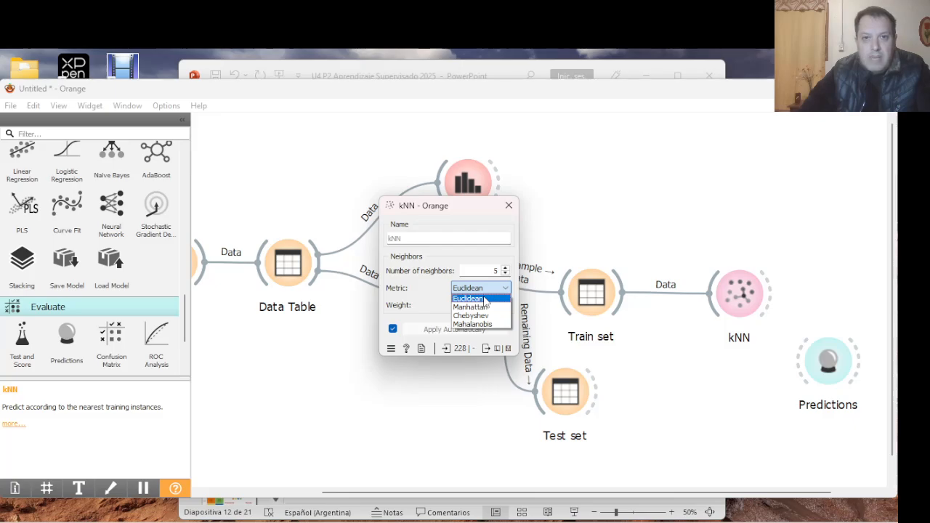
{"action": "left_click", "coordinate": [485, 299]}
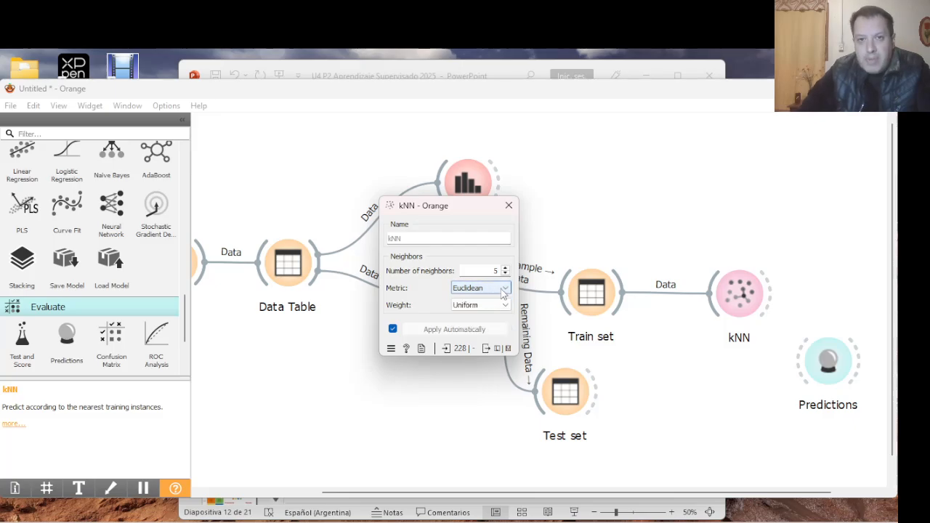
{"action": "left_click", "coordinate": [499, 289]}
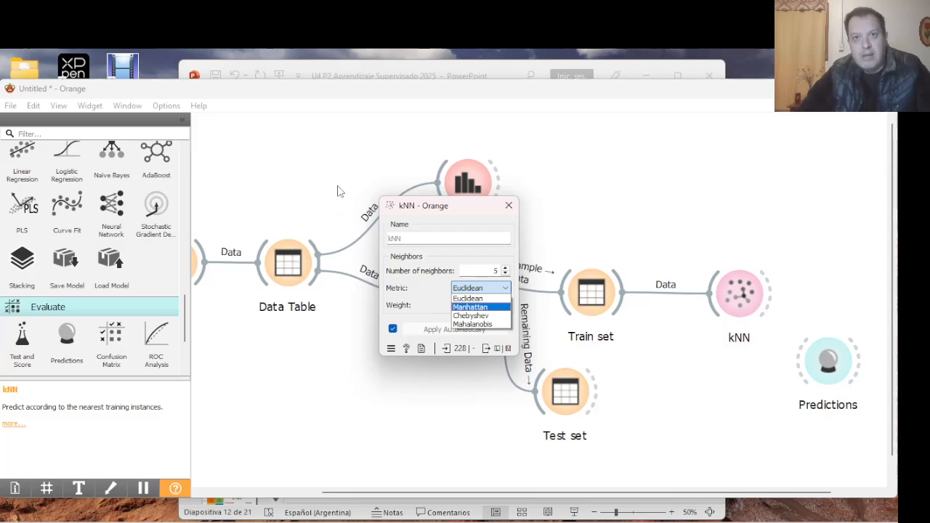
{"action": "left_click", "coordinate": [294, 158]}
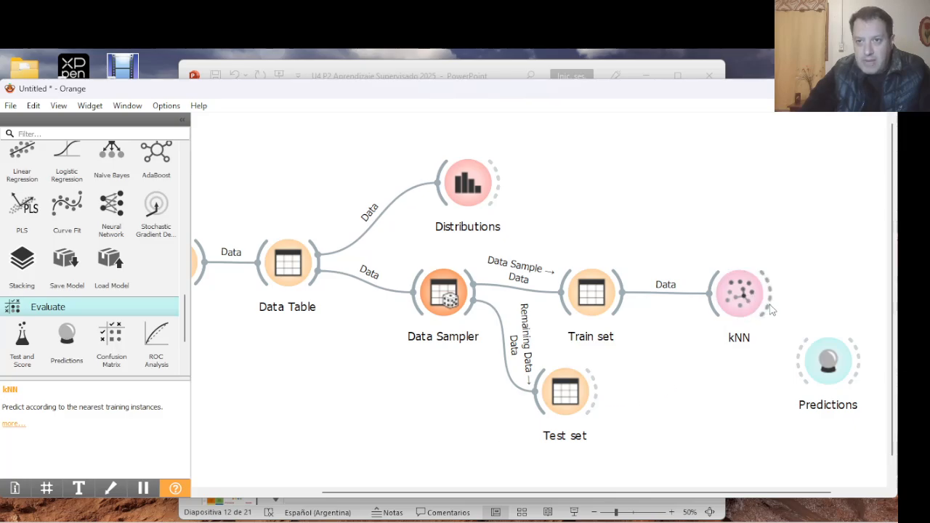
Reopen the kNN settings and check the weighting options, keeping Uniform as the weight.
{"action": "double_click", "coordinate": [741, 295]}
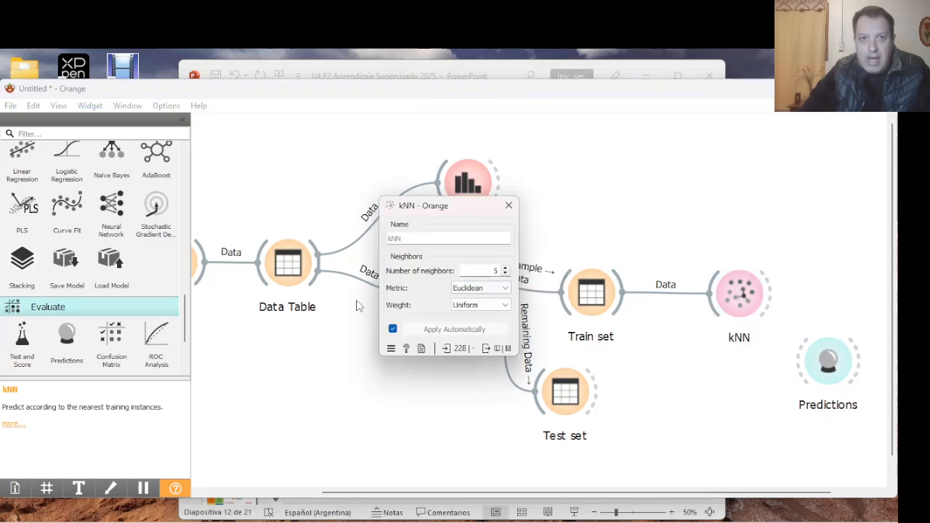
{"action": "left_click", "coordinate": [471, 308]}
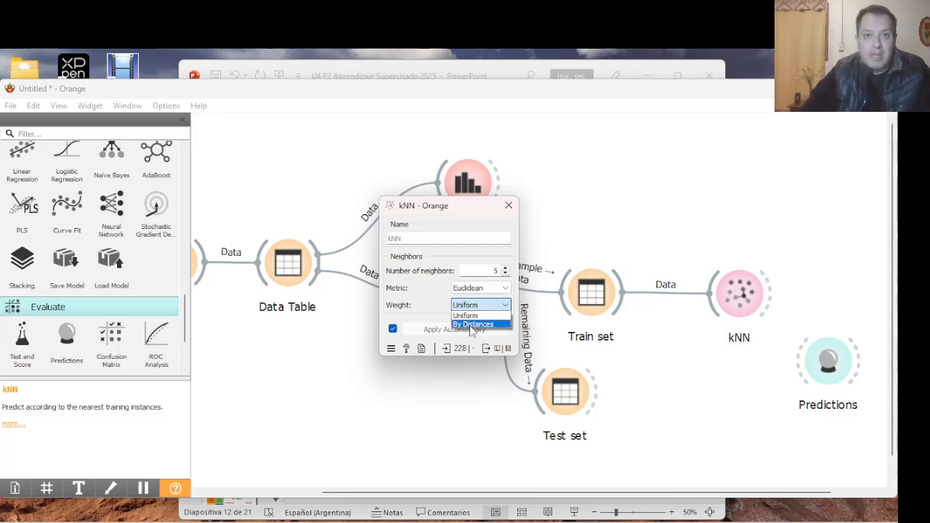
{"action": "left_click", "coordinate": [474, 318]}
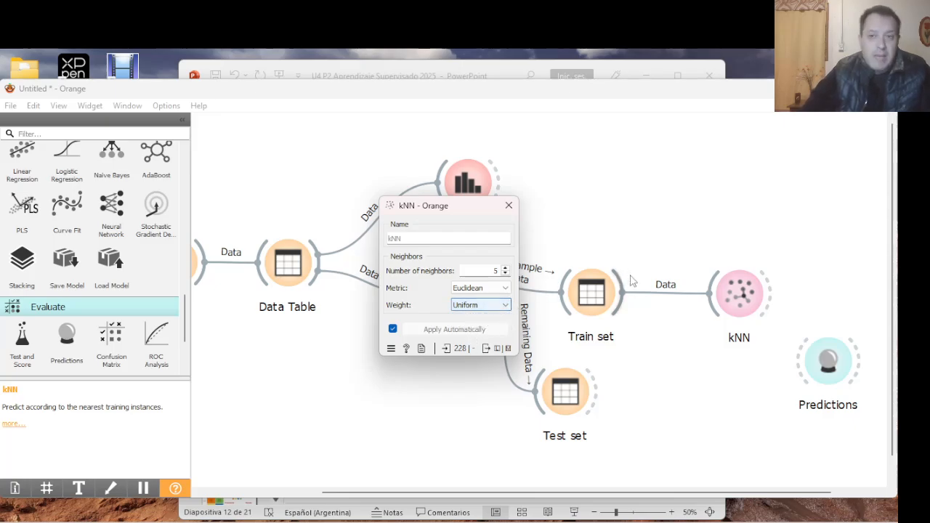
Nudge Predictions slightly away from kNN and connect both kNN and Test set to it.
{"action": "left_click", "coordinate": [825, 372]}
{"action": "left_click_drag", "start_coordinate": [826, 373], "coordinate": [834, 371]}
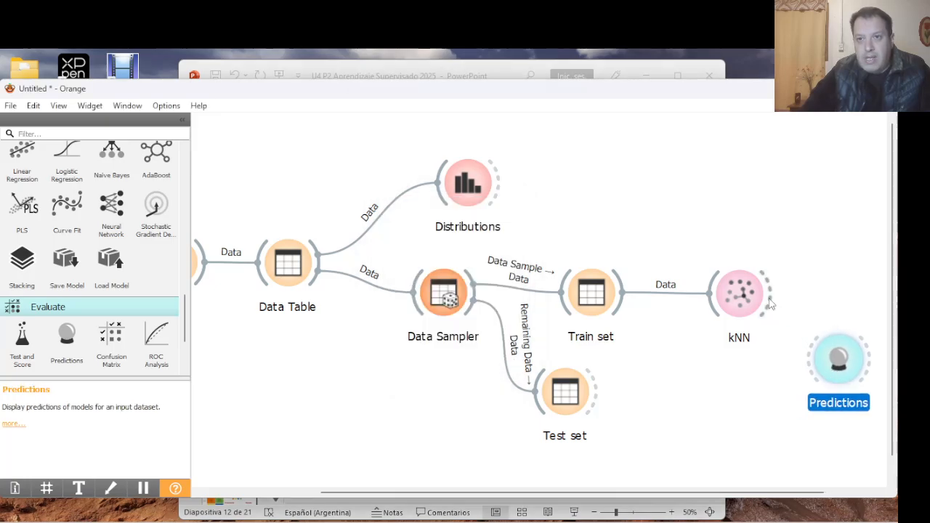
{"action": "left_click_drag", "start_coordinate": [770, 305], "coordinate": [802, 361]}
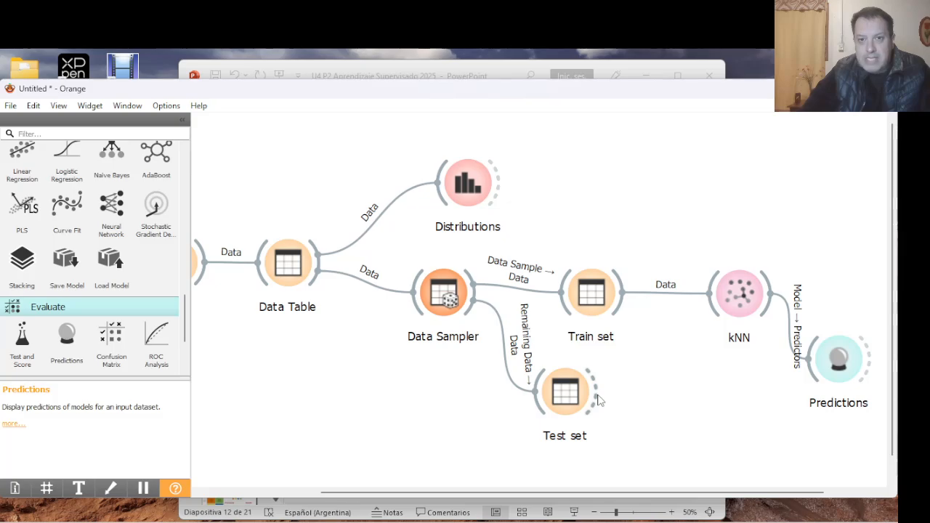
{"action": "left_click_drag", "start_coordinate": [597, 399], "coordinate": [809, 383]}
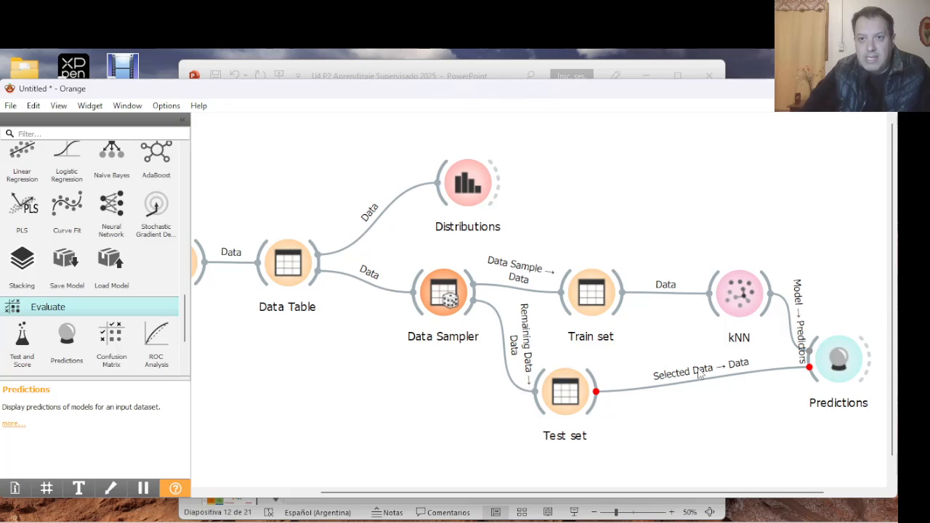
Edit the link between Test set and Predictions so the Data output, not Selected Data, feeds the Data input.
{"action": "key", "text": "alt+Tab"}
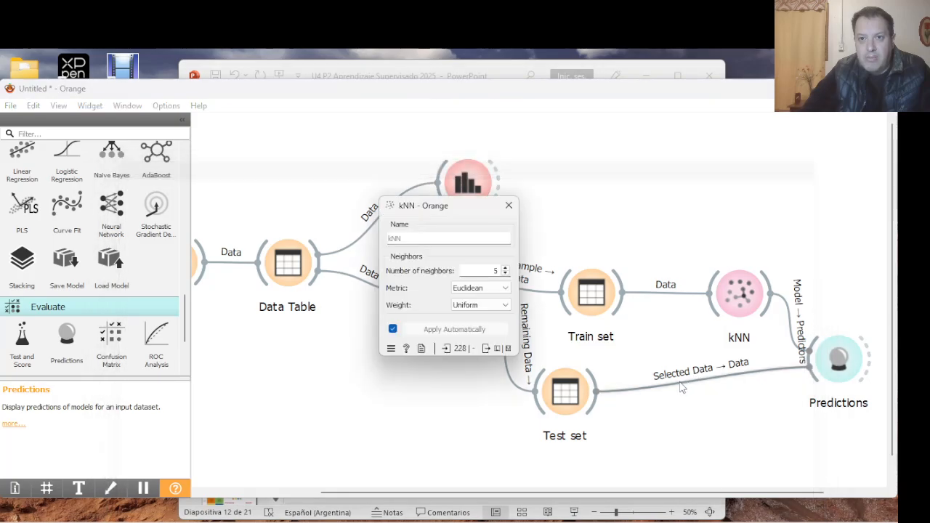
{"action": "key", "text": "alt+Tab"}
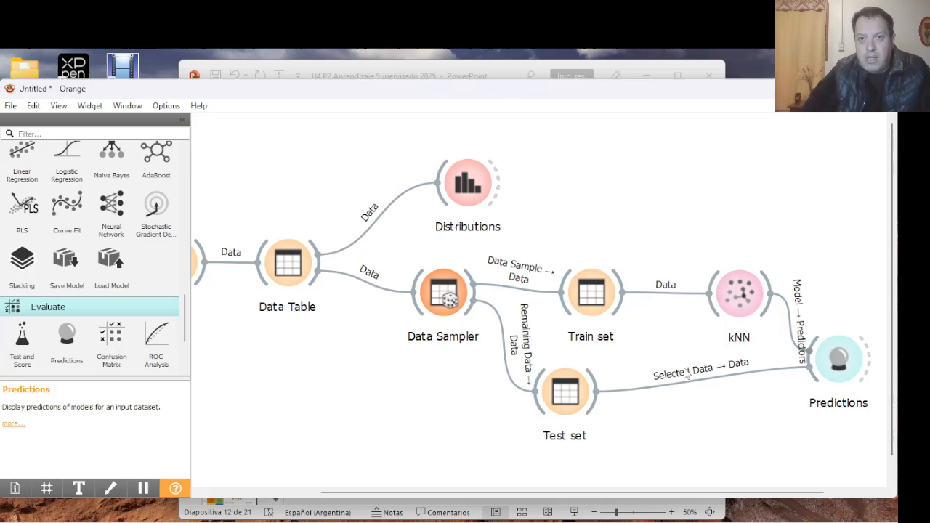
{"action": "double_click", "coordinate": [687, 374]}
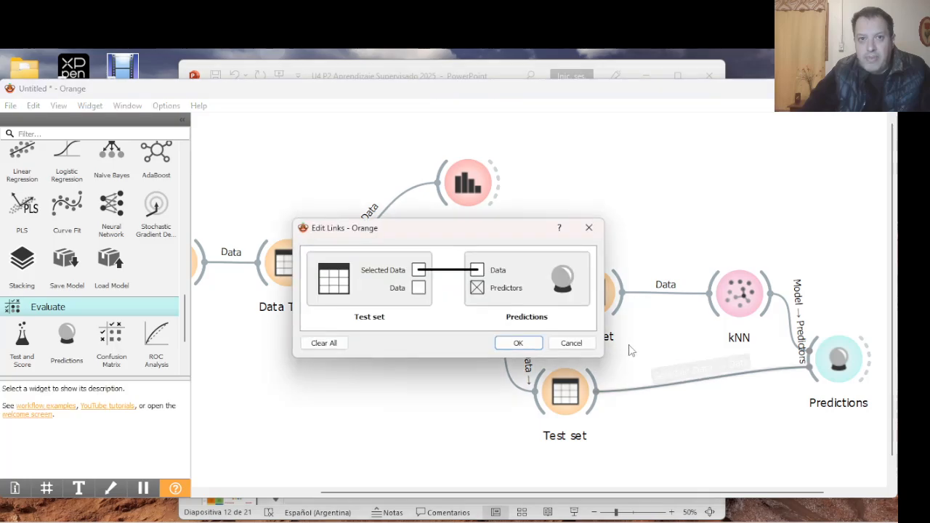
{"action": "left_click", "coordinate": [448, 270]}
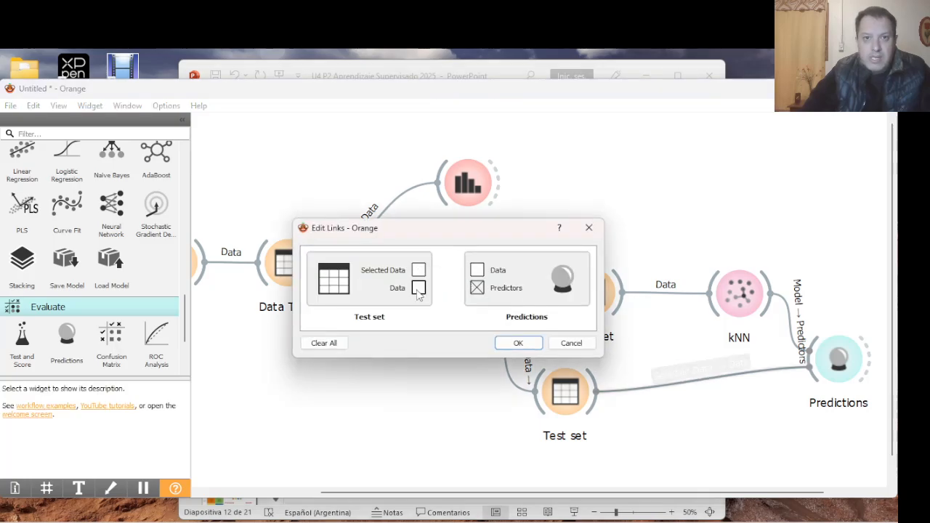
{"action": "left_click_drag", "start_coordinate": [420, 288], "coordinate": [477, 270]}
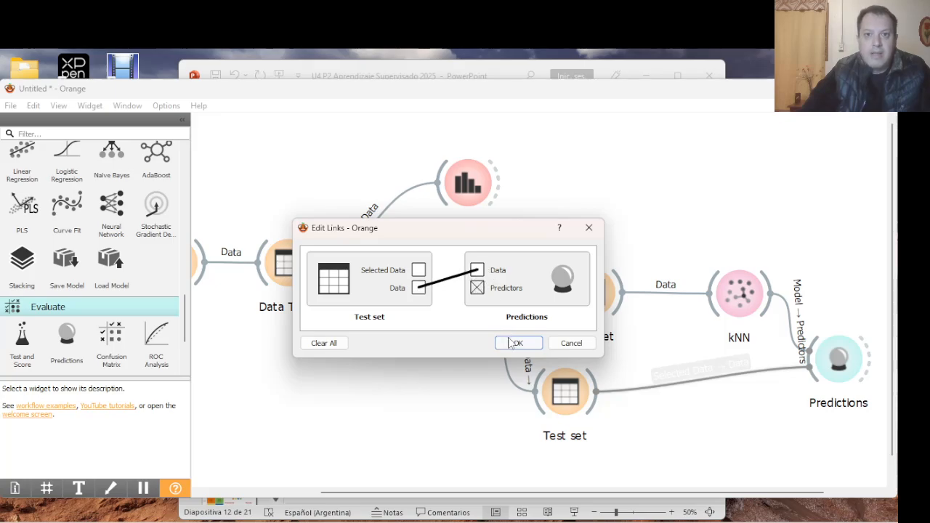
{"action": "left_click", "coordinate": [514, 344]}
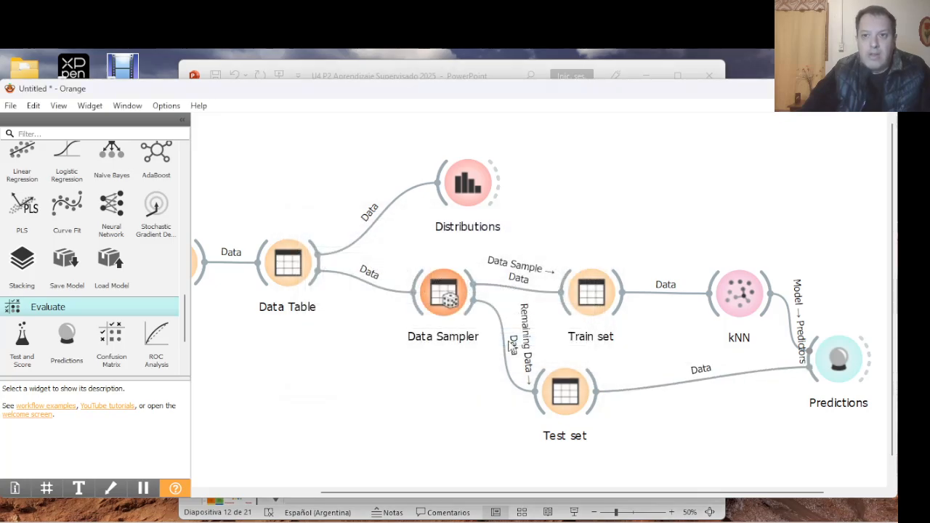
Tidy the workflow by moving Predictions slightly up and outward and shifting kNN closer to Train set.
{"action": "left_click", "coordinate": [833, 372]}
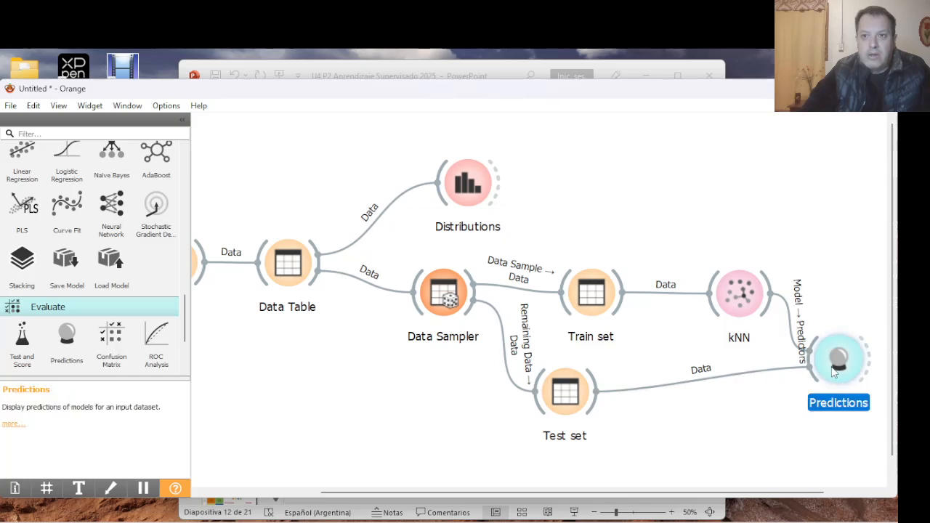
{"action": "left_click_drag", "start_coordinate": [834, 372], "coordinate": [844, 356]}
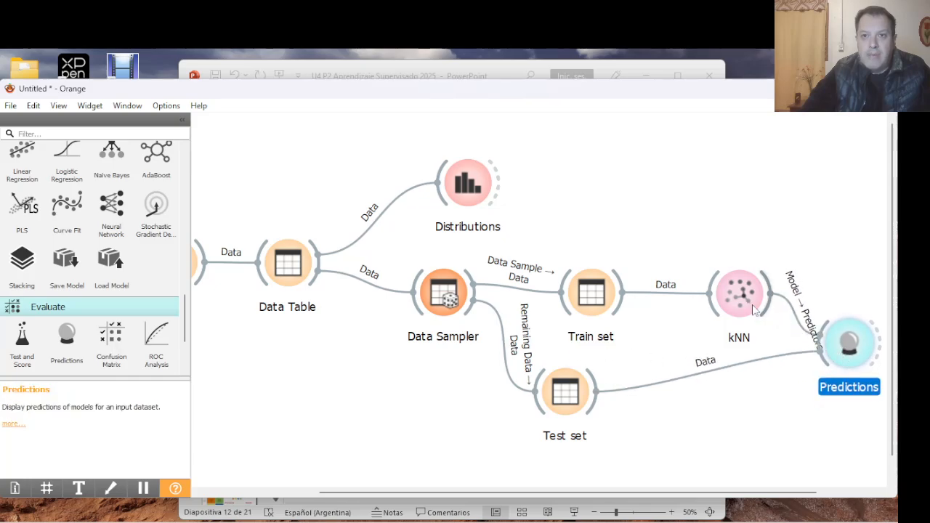
{"action": "left_click_drag", "start_coordinate": [744, 300], "coordinate": [713, 292]}
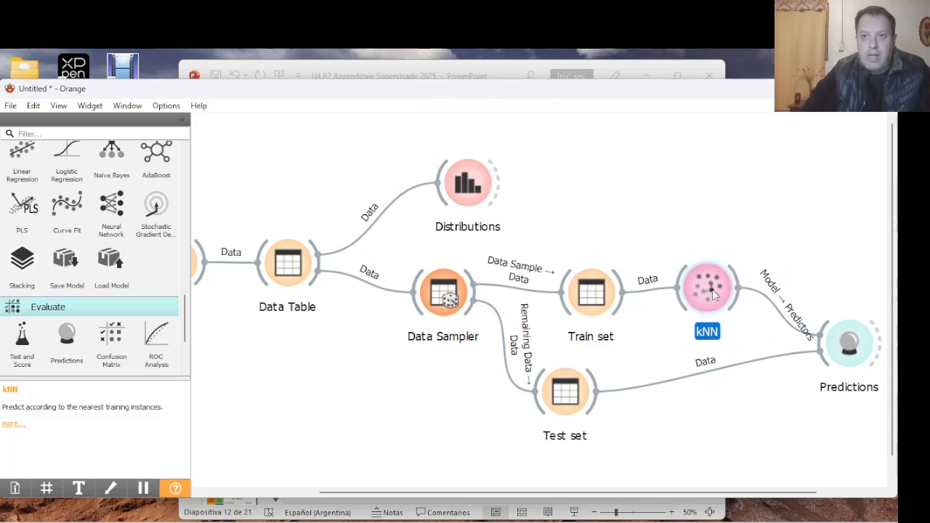
Open the Predictions results, widen the kNN probability and error pane slightly, and examine the test instances and the class probability options.
{"action": "left_click", "coordinate": [846, 350]}
{"action": "double_click", "coordinate": [846, 350]}
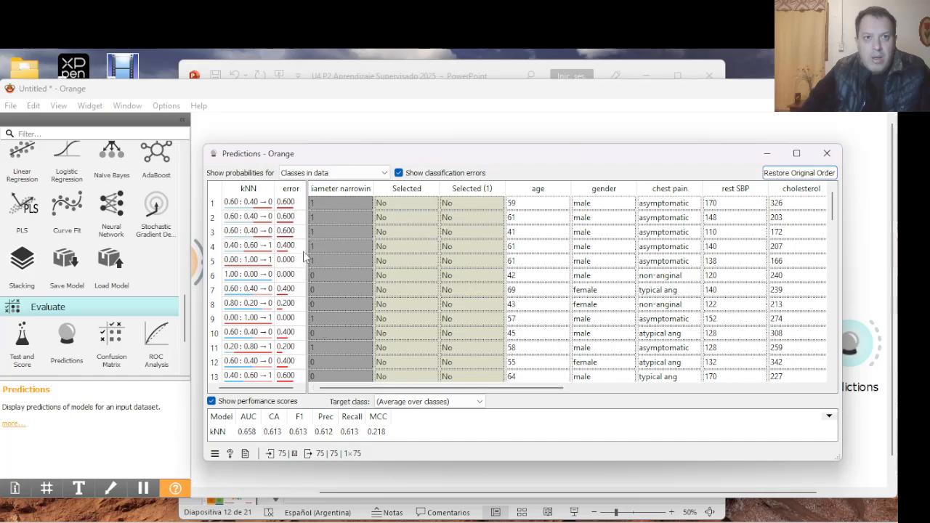
{"action": "left_click_drag", "start_coordinate": [307, 250], "coordinate": [357, 255]}
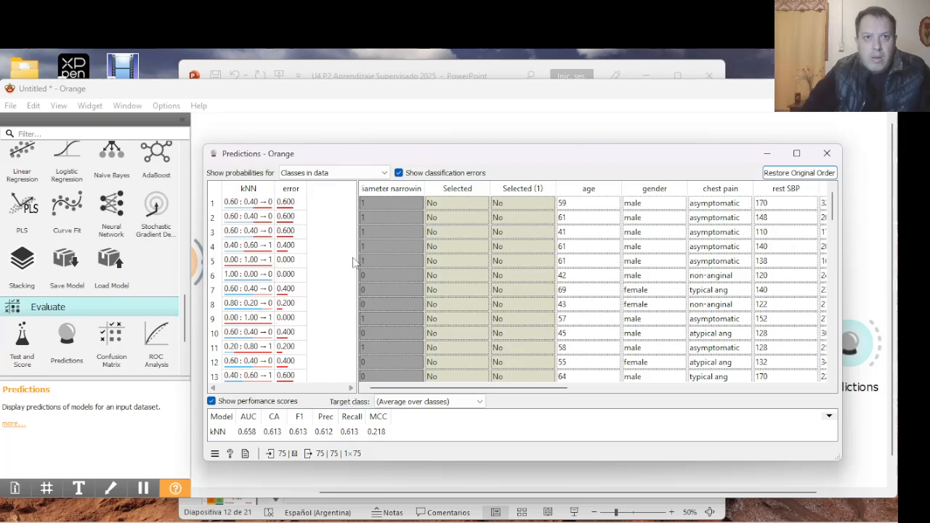
{"action": "left_click_drag", "start_coordinate": [355, 253], "coordinate": [317, 247]}
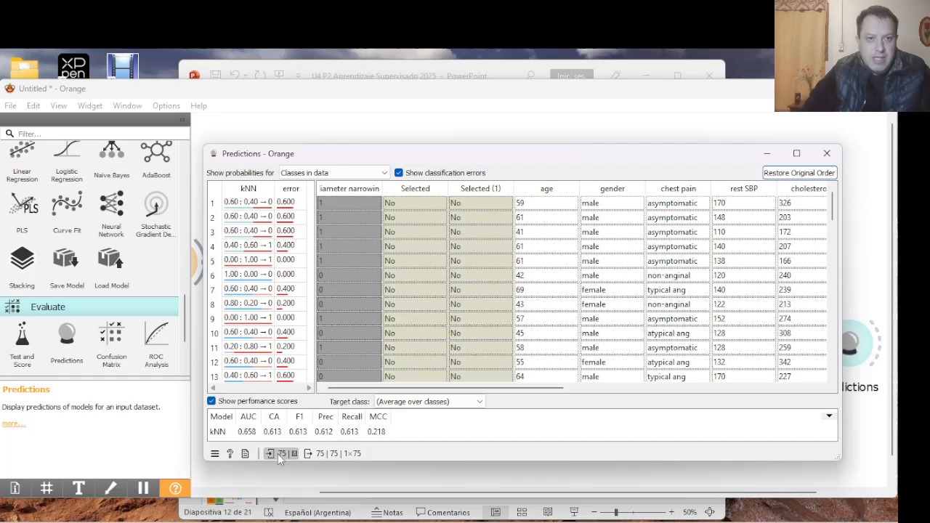
{"action": "mouse_move", "coordinate": [278, 454]}
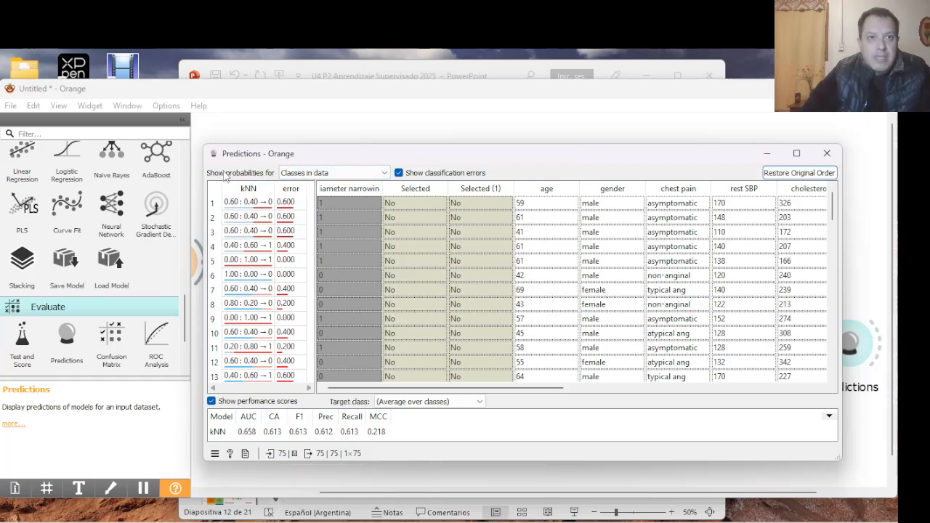
{"action": "left_click", "coordinate": [297, 176]}
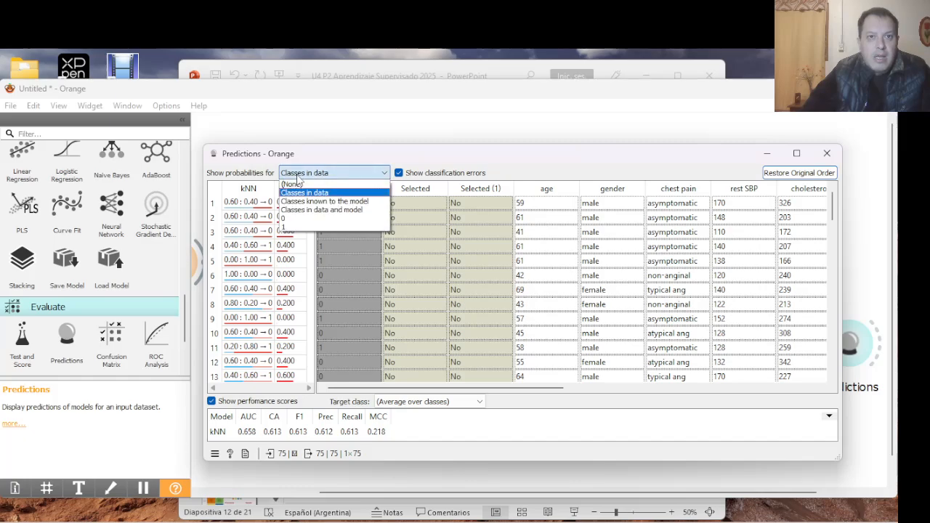
{"action": "left_click", "coordinate": [297, 177]}
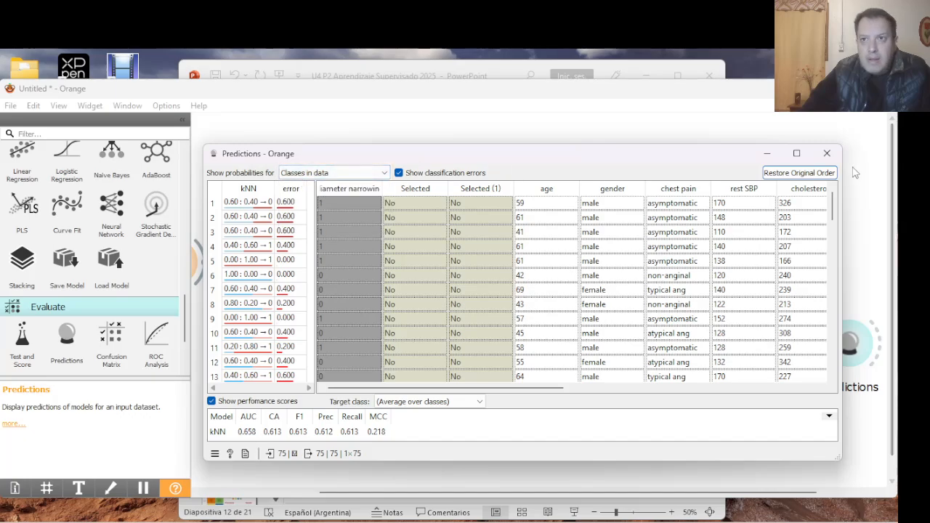
{"action": "left_click", "coordinate": [827, 154]}
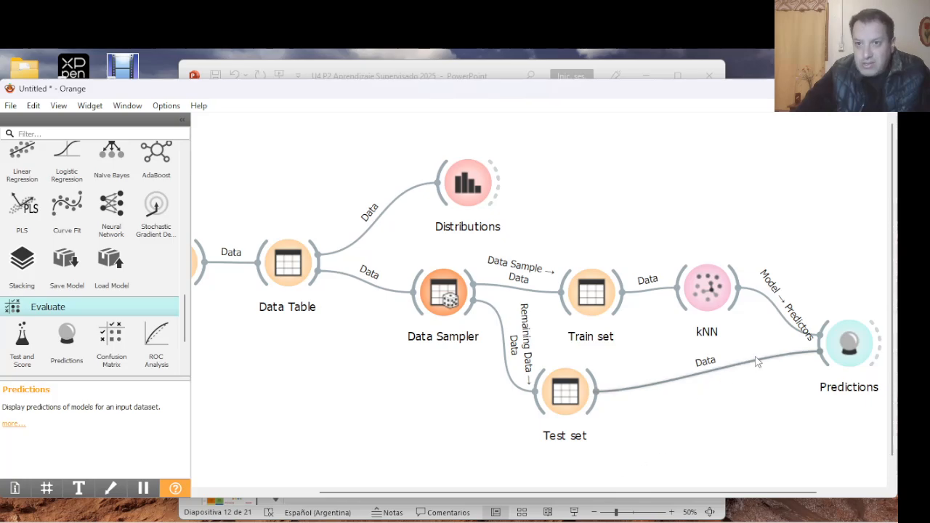
Reopen the Predictions results, show probabilities for class 0 only, and restore the display to Classes in data.
{"action": "double_click", "coordinate": [846, 343]}
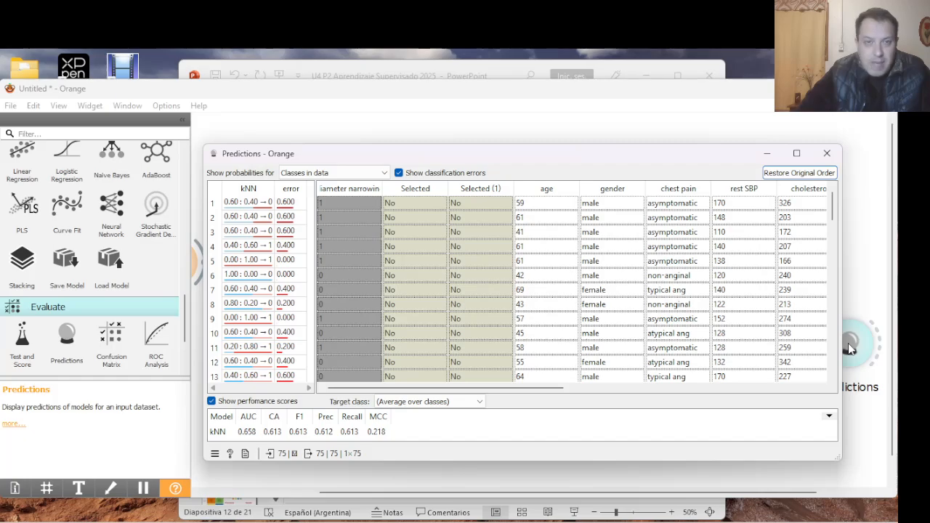
{"action": "left_click", "coordinate": [316, 174]}
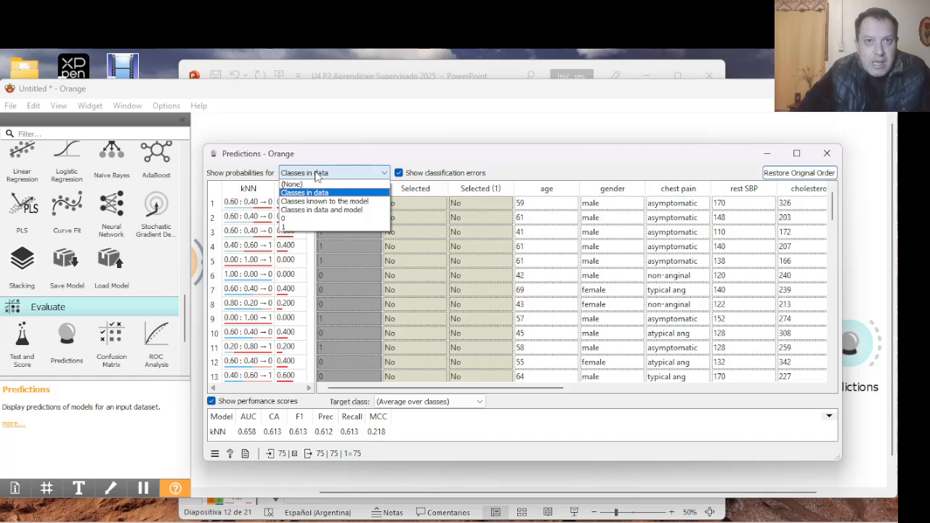
{"action": "left_click", "coordinate": [295, 219]}
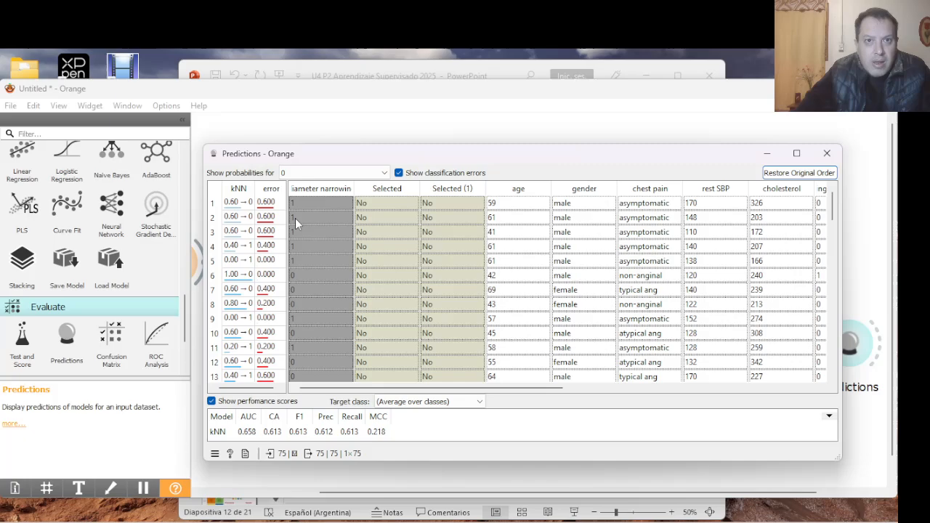
{"action": "left_click", "coordinate": [325, 172]}
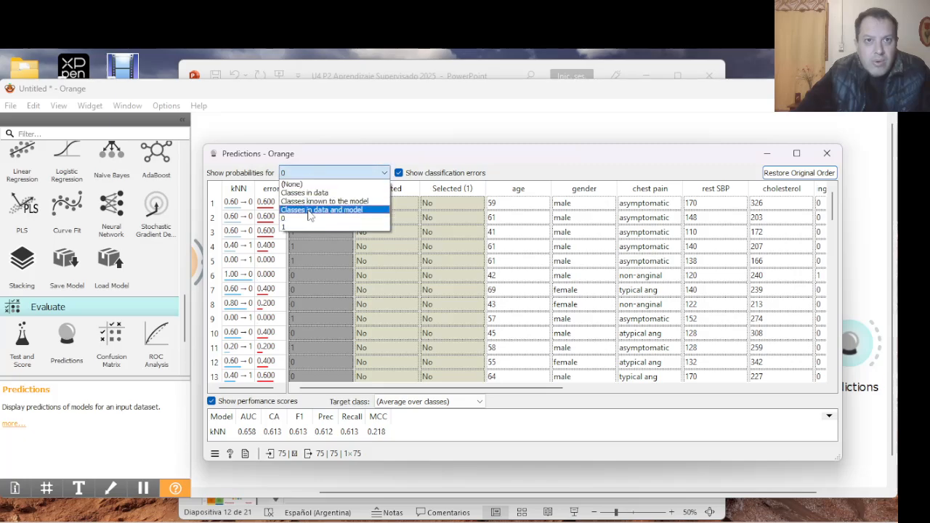
{"action": "left_click", "coordinate": [310, 193]}
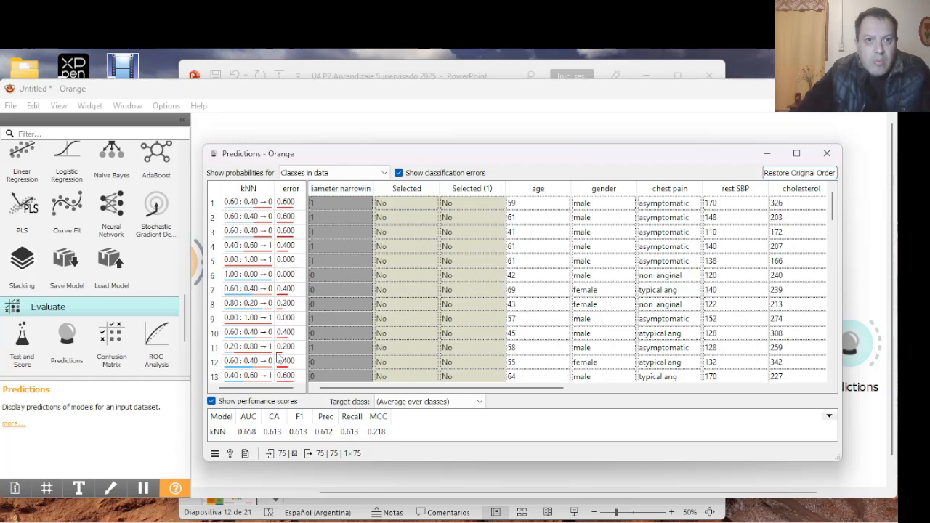
Show probabilities for Classes in data and model in the Predictions results.
{"action": "scroll", "coordinate": [279, 358], "scroll_direction": "down", "scroll_amount": 2}
{"action": "scroll", "coordinate": [279, 357], "scroll_direction": "up", "scroll_amount": 2}
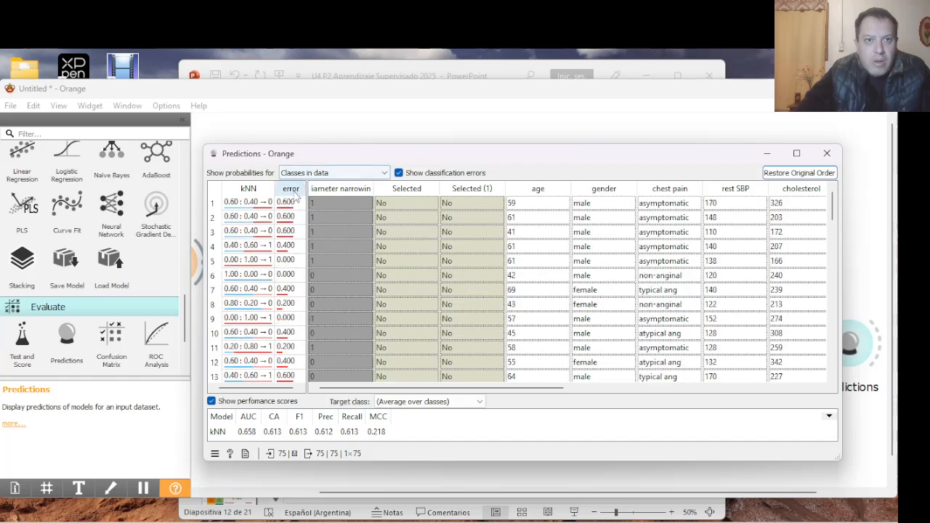
{"action": "left_click", "coordinate": [325, 174]}
{"action": "left_click", "coordinate": [319, 209]}
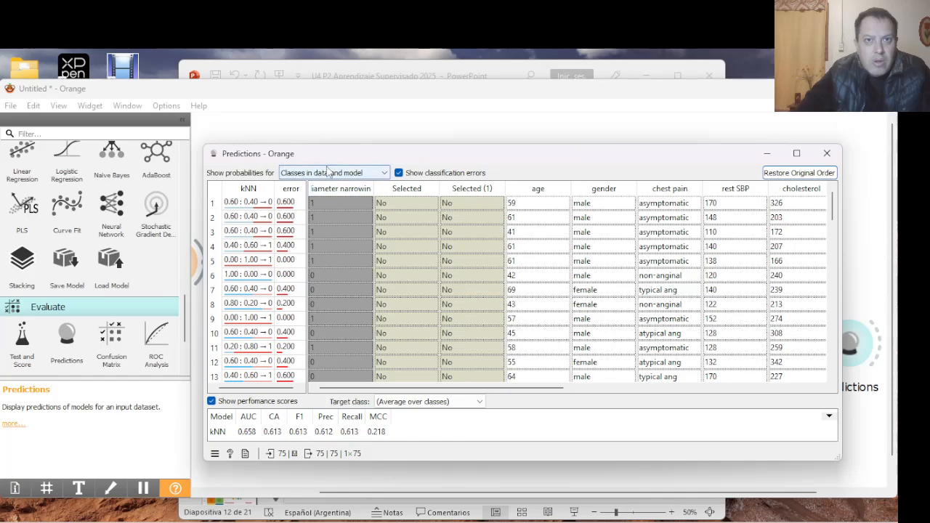
{"action": "left_click", "coordinate": [327, 172]}
{"action": "left_click", "coordinate": [321, 208]}
Hide and restore the classification errors, and do the same with the performance scores.
{"action": "left_click", "coordinate": [398, 173]}
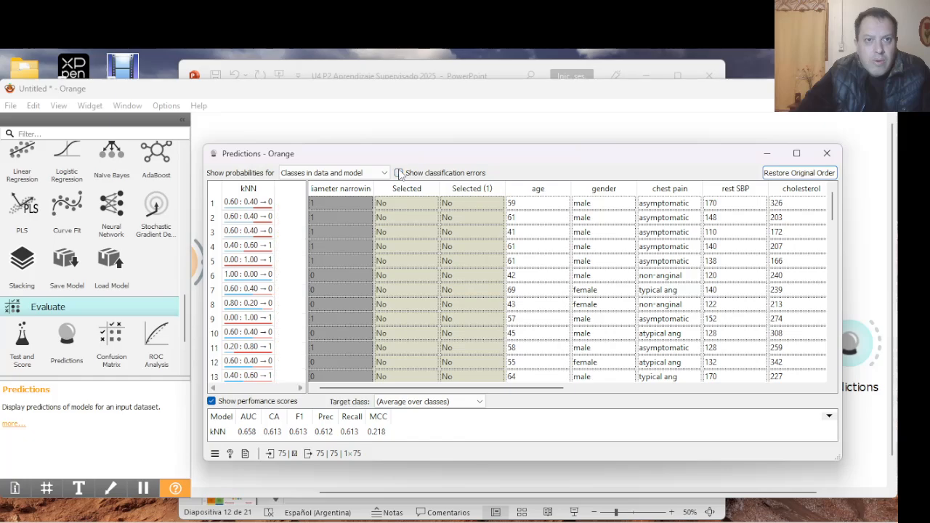
{"action": "left_click", "coordinate": [398, 173]}
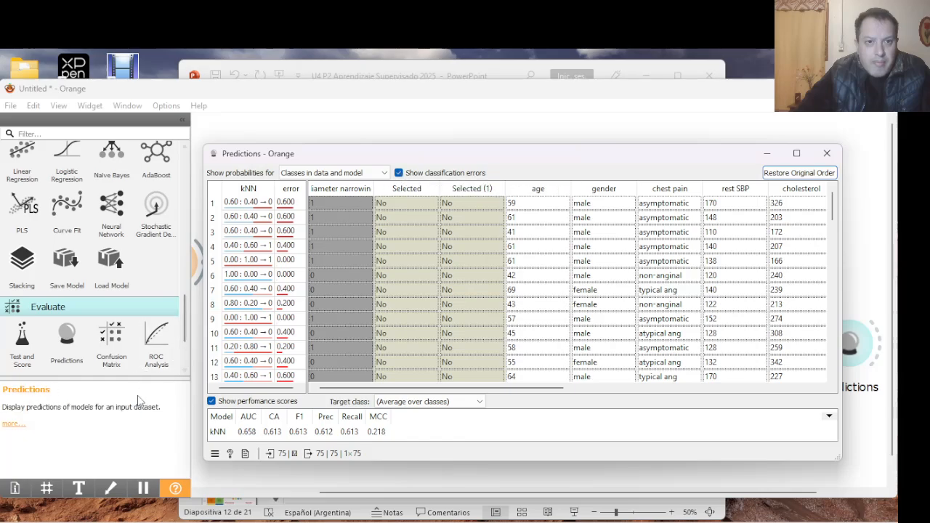
{"action": "left_click", "coordinate": [211, 401]}
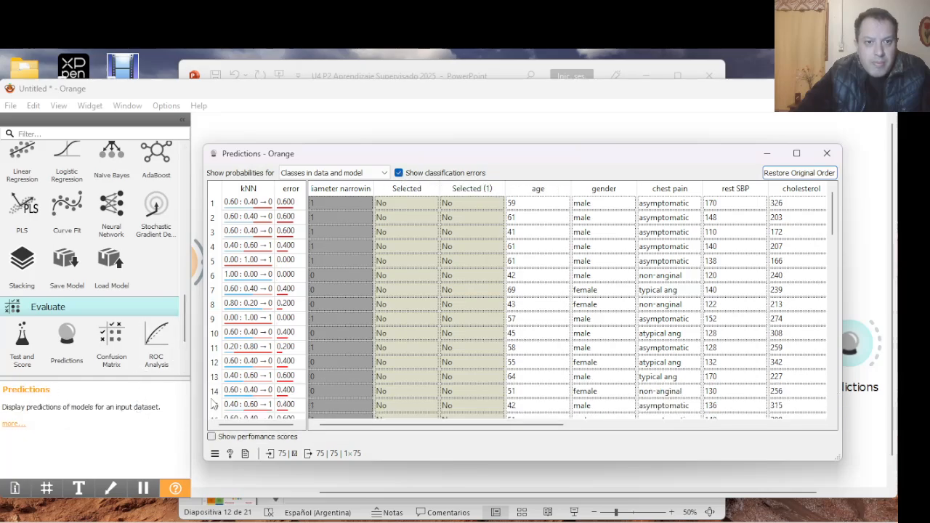
{"action": "left_click", "coordinate": [212, 435]}
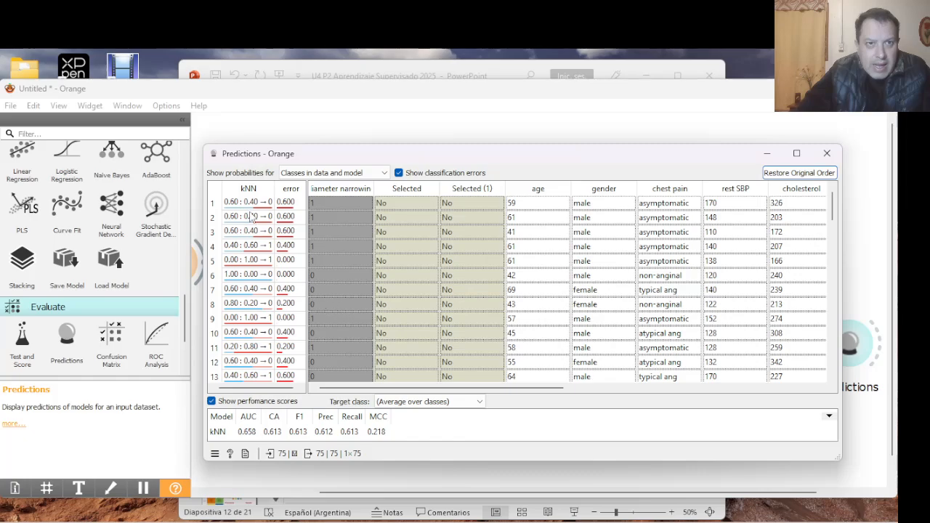
Sort the test instances by diameter narrowing with class 1 first, and look through the instances of both classes.
{"action": "left_click", "coordinate": [326, 188]}
{"action": "left_click", "coordinate": [327, 188]}
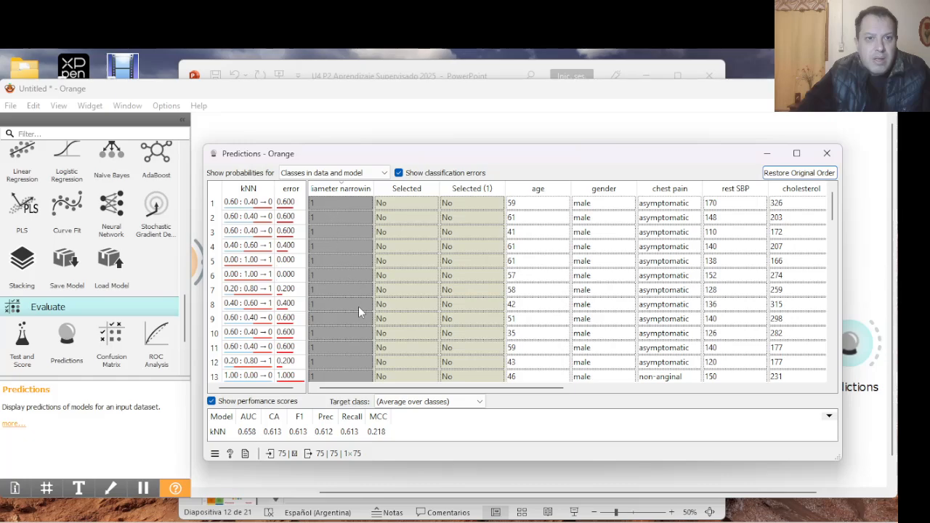
{"action": "scroll", "coordinate": [358, 305], "scroll_direction": "down", "scroll_amount": 9}
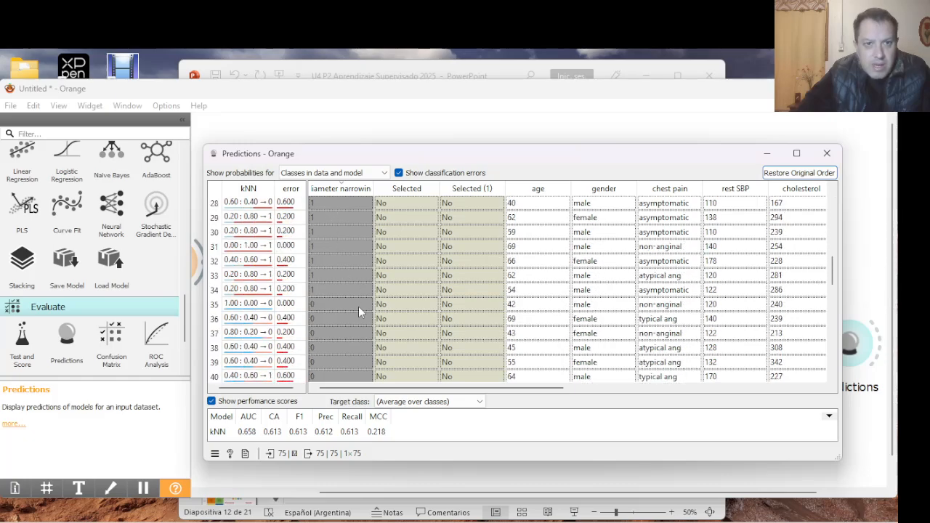
{"action": "scroll", "coordinate": [358, 306], "scroll_direction": "down", "scroll_amount": 3}
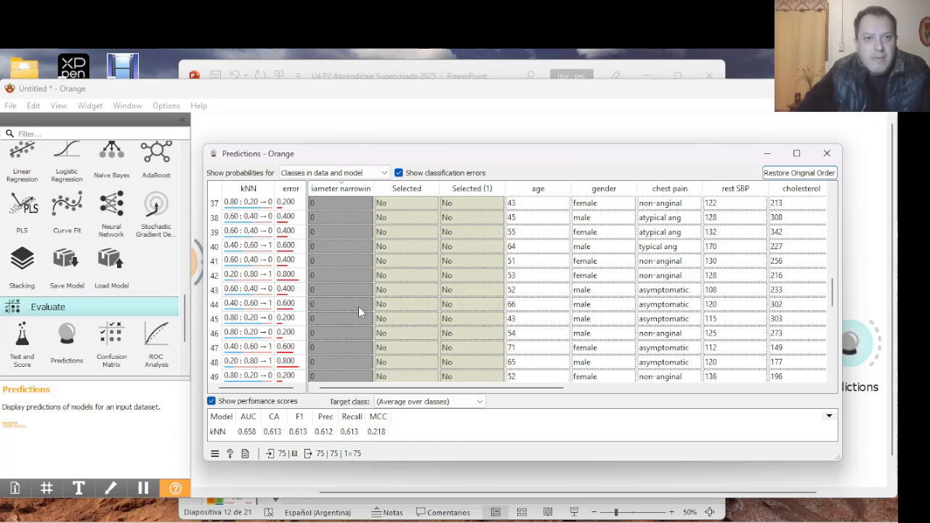
{"action": "scroll", "coordinate": [358, 305], "scroll_direction": "up", "scroll_amount": 1}
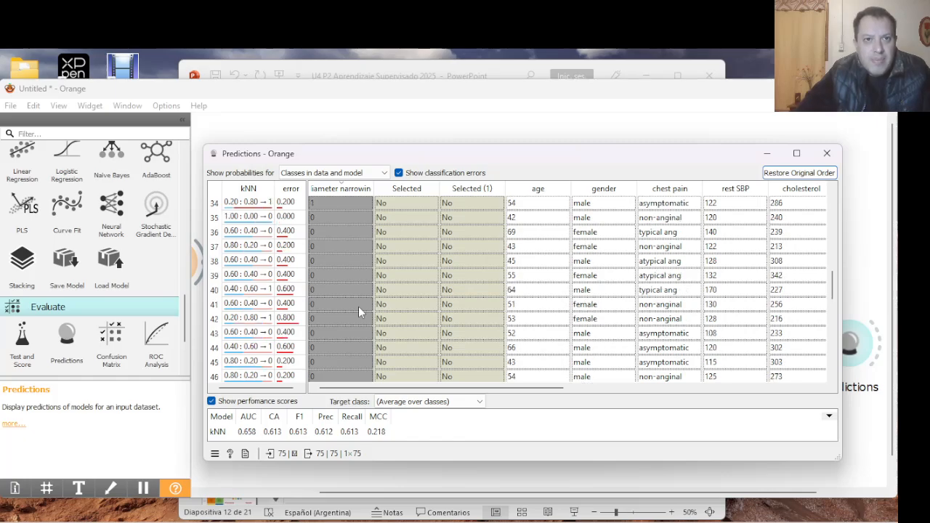
{"action": "scroll", "coordinate": [358, 306], "scroll_direction": "up", "scroll_amount": 10}
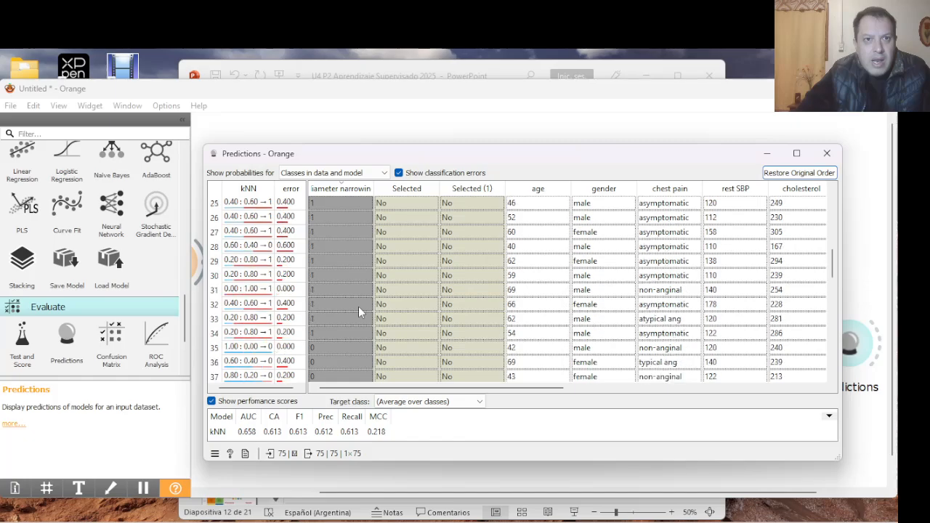
{"action": "scroll", "coordinate": [358, 306], "scroll_direction": "up", "scroll_amount": 1}
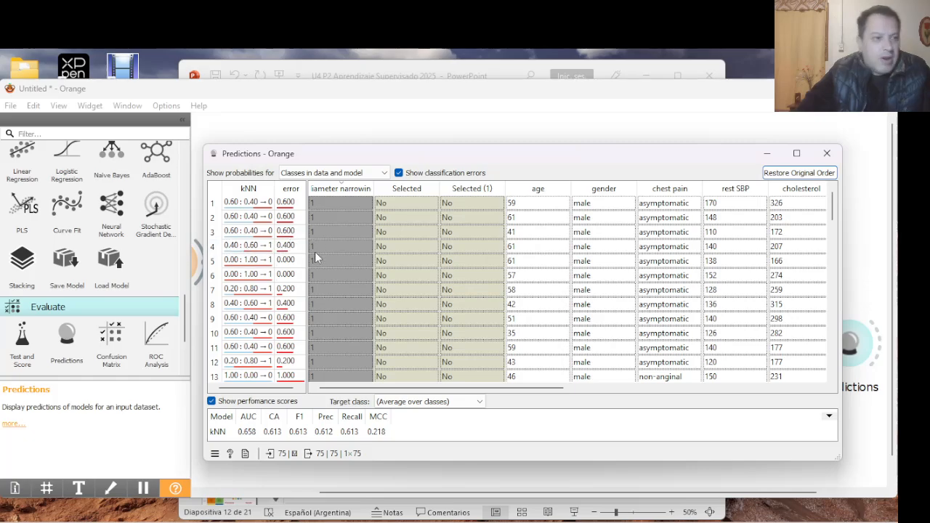
Compare the kNN predictions and their errors with the actual class for the test instances of class 1.
{"action": "scroll", "coordinate": [257, 311], "scroll_direction": "down", "scroll_amount": 3}
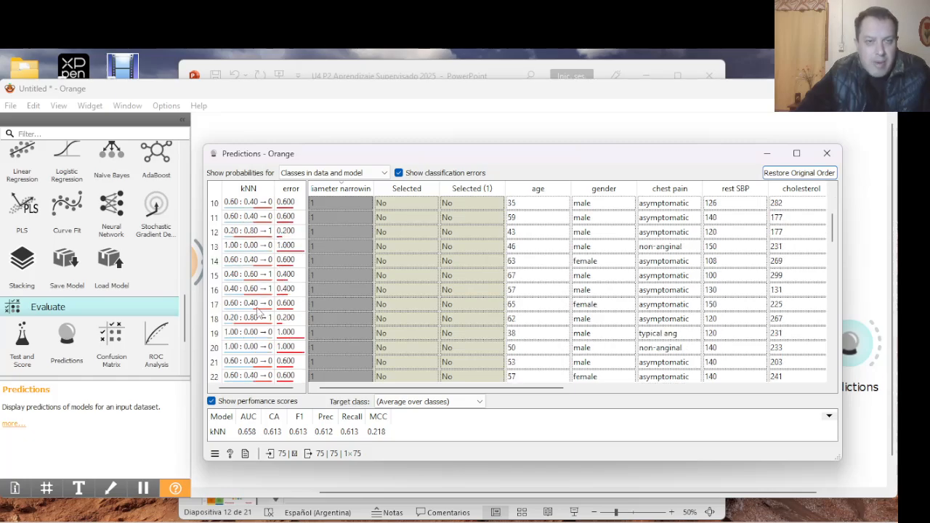
{"action": "scroll", "coordinate": [258, 311], "scroll_direction": "down", "scroll_amount": 3}
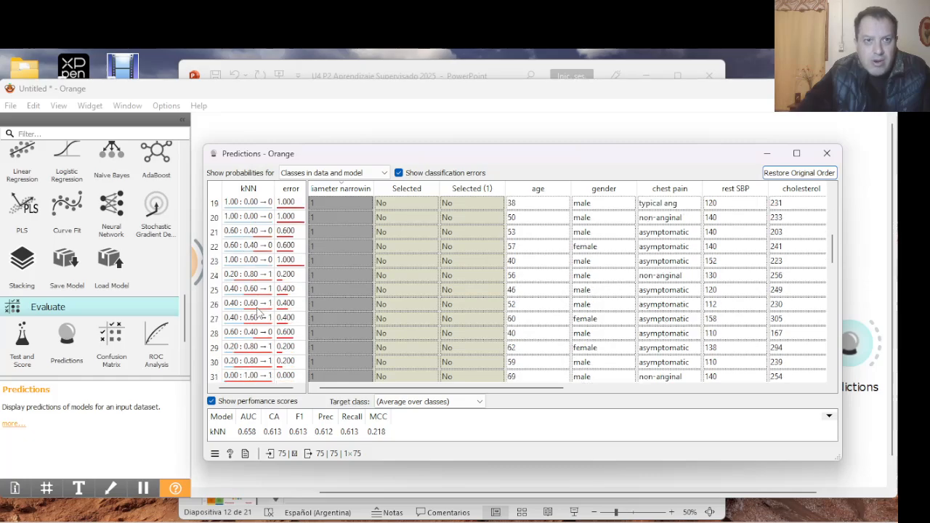
{"action": "scroll", "coordinate": [258, 311], "scroll_direction": "up", "scroll_amount": 6}
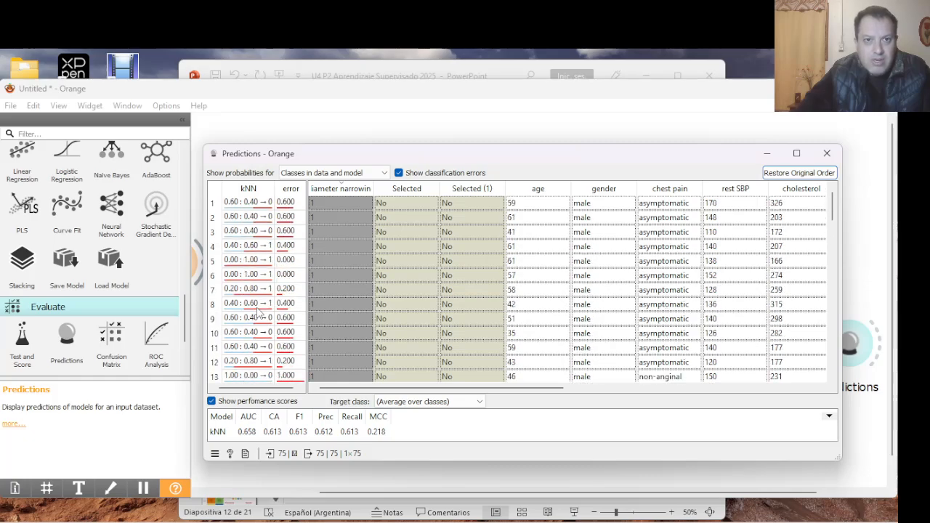
{"action": "scroll", "coordinate": [298, 311], "scroll_direction": "down", "scroll_amount": 1}
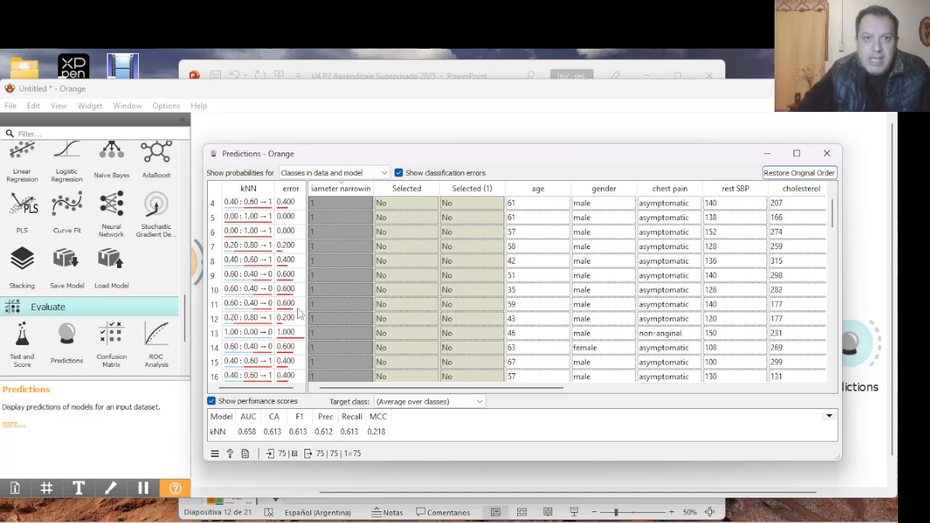
{"action": "scroll", "coordinate": [298, 310], "scroll_direction": "down", "scroll_amount": 5}
{"action": "scroll", "coordinate": [297, 311], "scroll_direction": "up", "scroll_amount": 4}
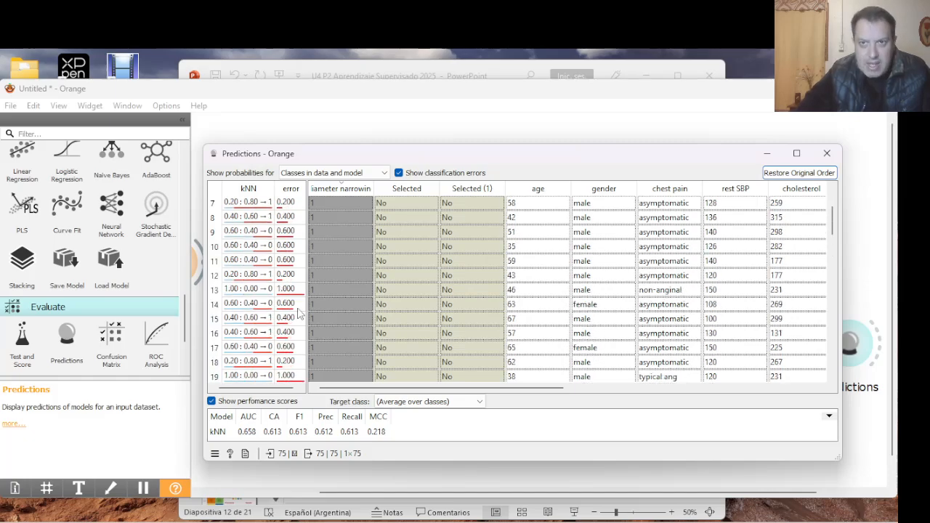
{"action": "scroll", "coordinate": [298, 311], "scroll_direction": "up", "scroll_amount": 2}
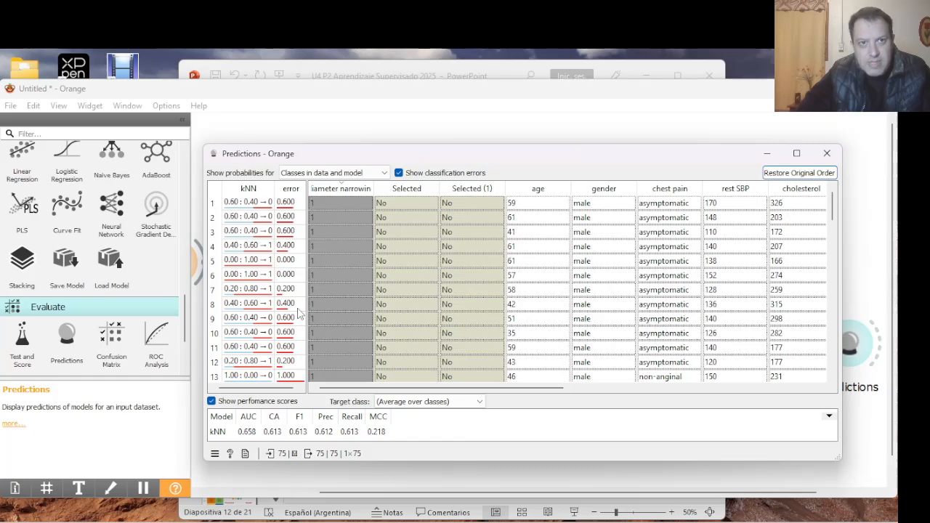
Set the displayed probabilities to (None), hide the classification errors, and close the Predictions results.
{"action": "left_click", "coordinate": [334, 175]}
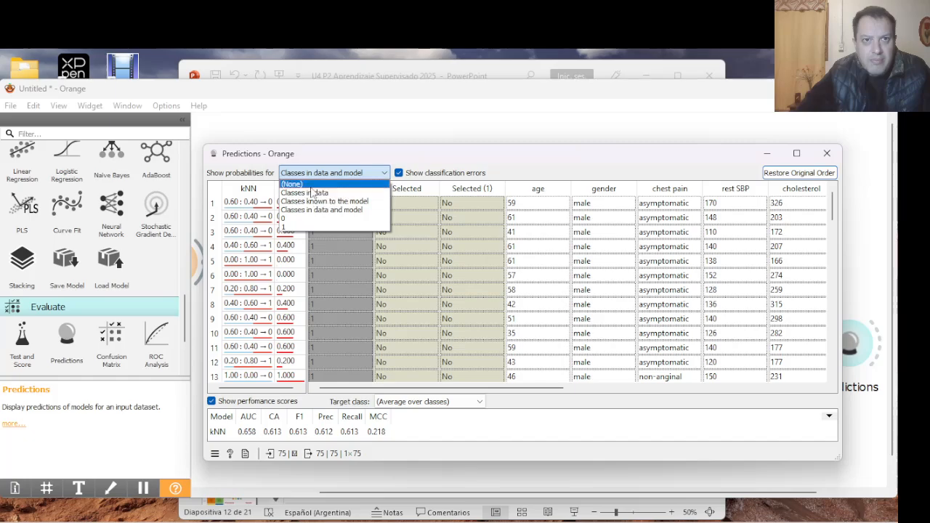
{"action": "left_click", "coordinate": [312, 185]}
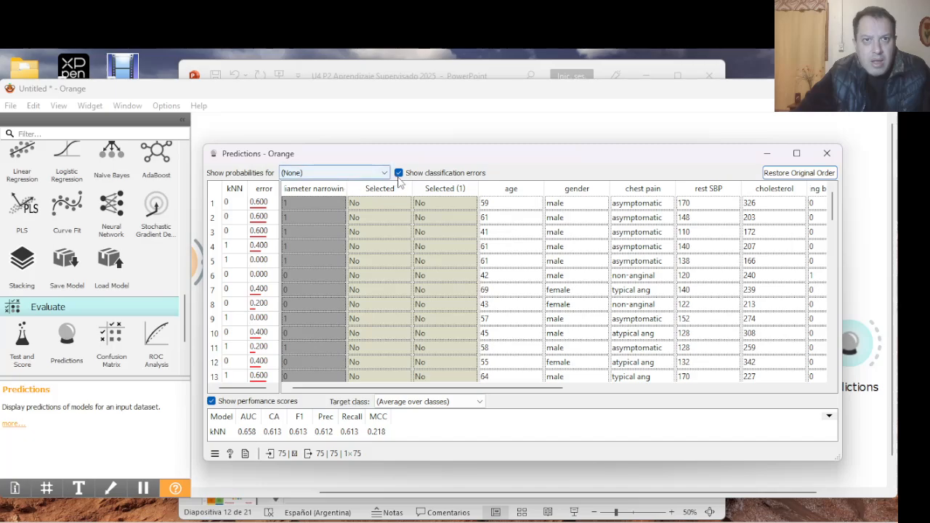
{"action": "left_click", "coordinate": [336, 173]}
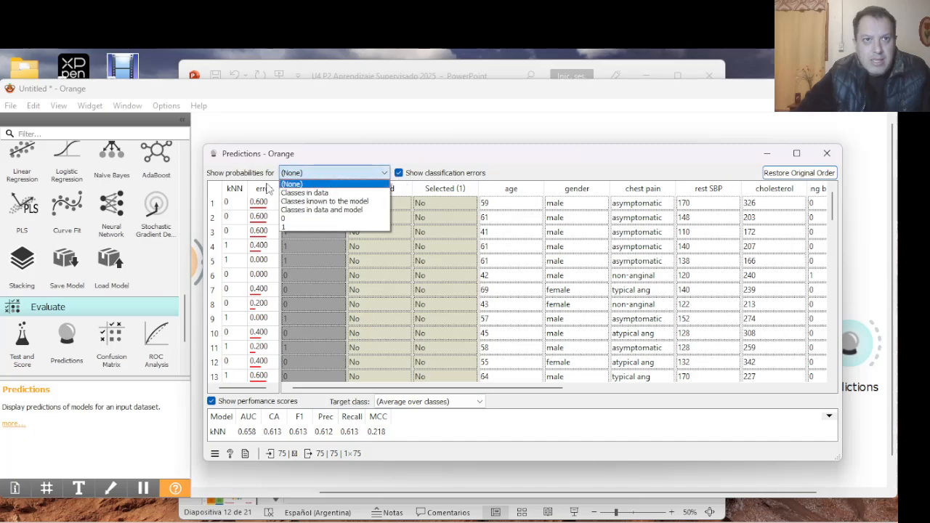
{"action": "left_click", "coordinate": [291, 185]}
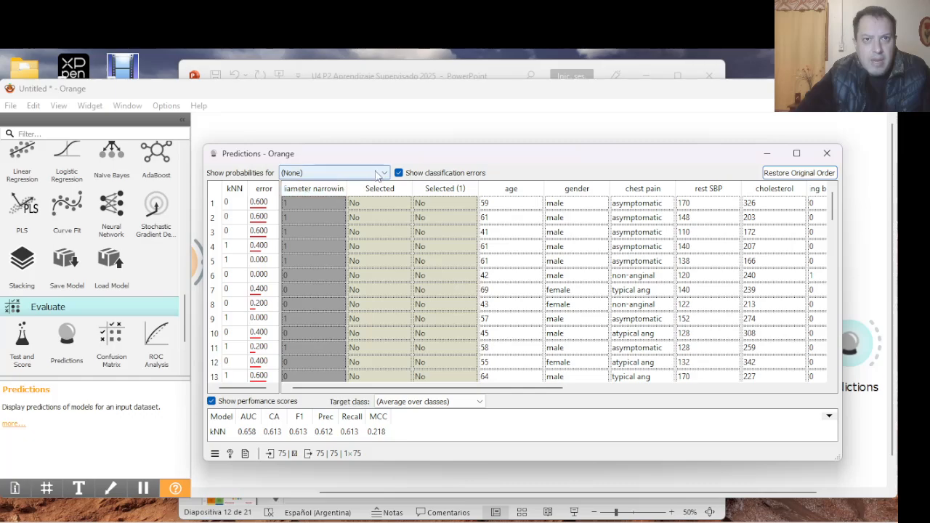
{"action": "left_click", "coordinate": [329, 176]}
{"action": "left_click", "coordinate": [305, 185]}
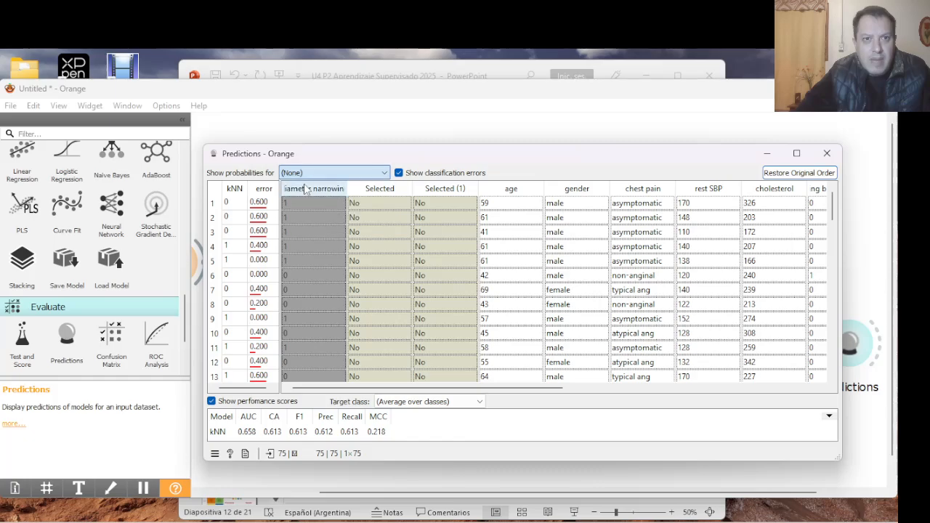
{"action": "left_click", "coordinate": [404, 175]}
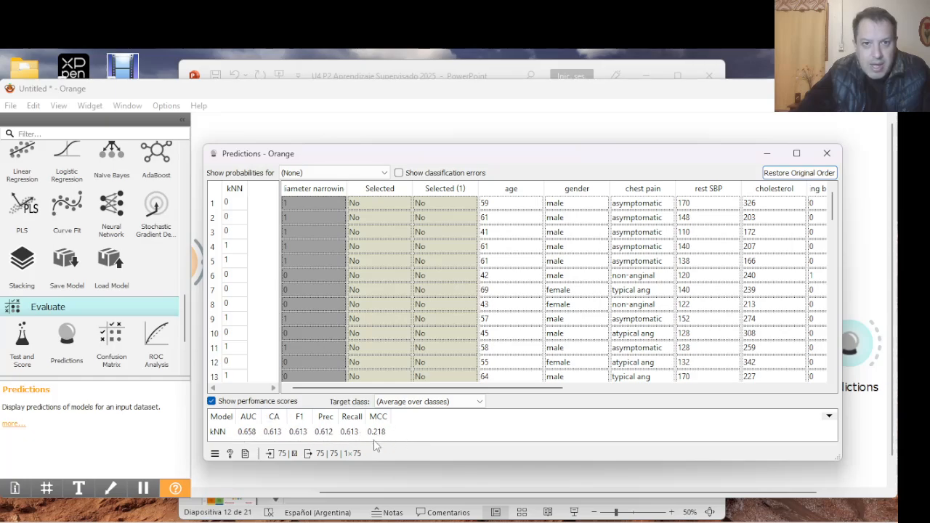
{"action": "left_click", "coordinate": [832, 155]}
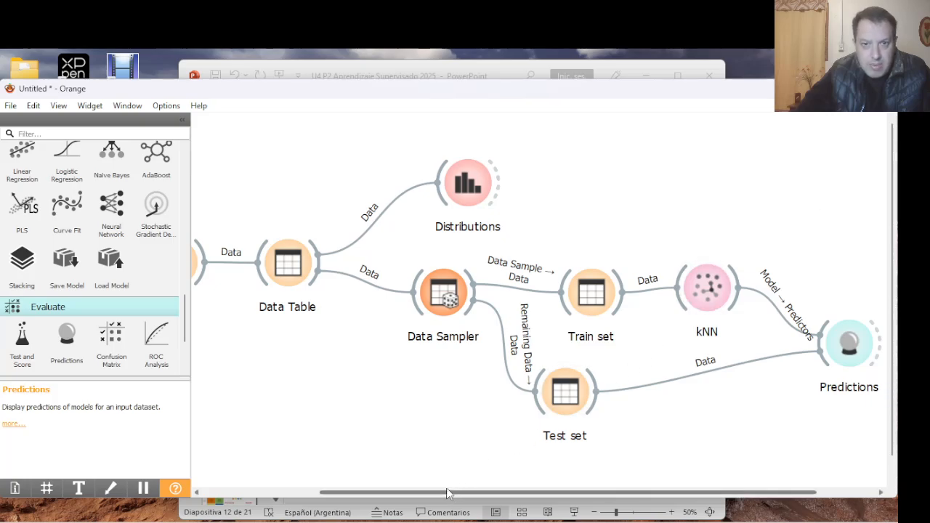
Add a Confusion Matrix beside Predictions and feed it the Evaluation Results from Predictions.
{"action": "left_click_drag", "start_coordinate": [447, 494], "coordinate": [505, 494]}
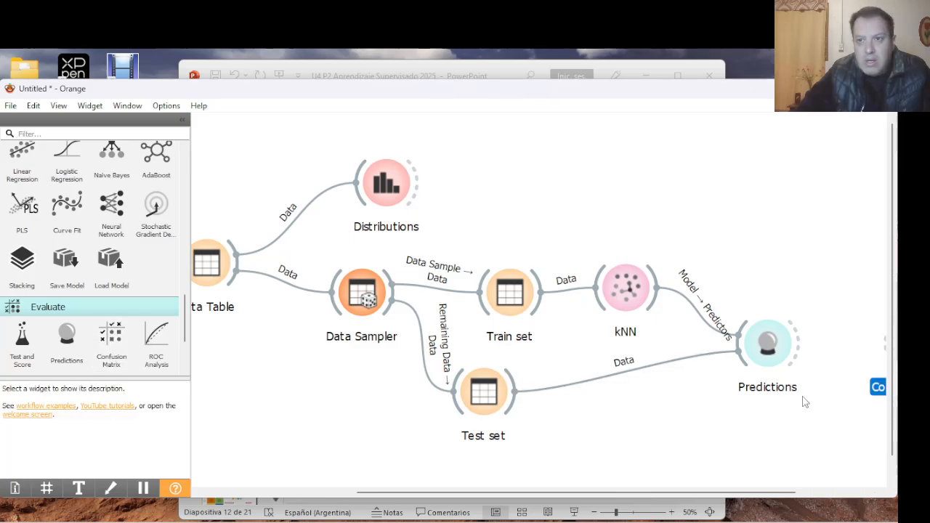
{"action": "left_click_drag", "start_coordinate": [636, 491], "coordinate": [703, 489]}
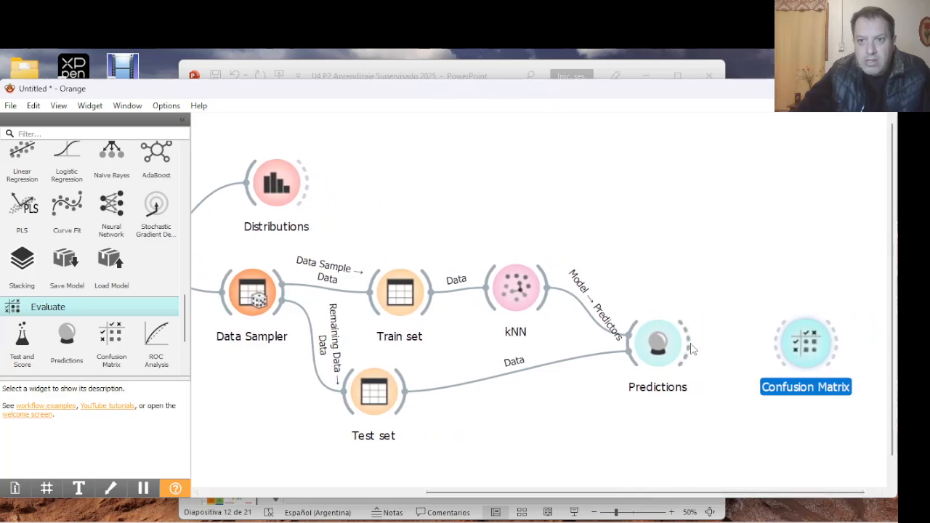
{"action": "left_click_drag", "start_coordinate": [690, 348], "coordinate": [774, 346]}
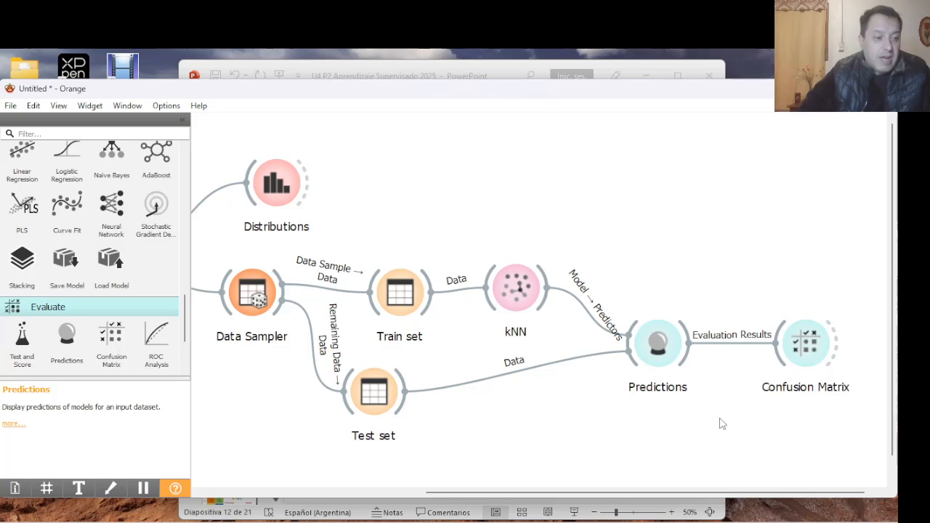
Open the Confusion Matrix for kNN and show its cells as Number of instances.
{"action": "double_click", "coordinate": [812, 347]}
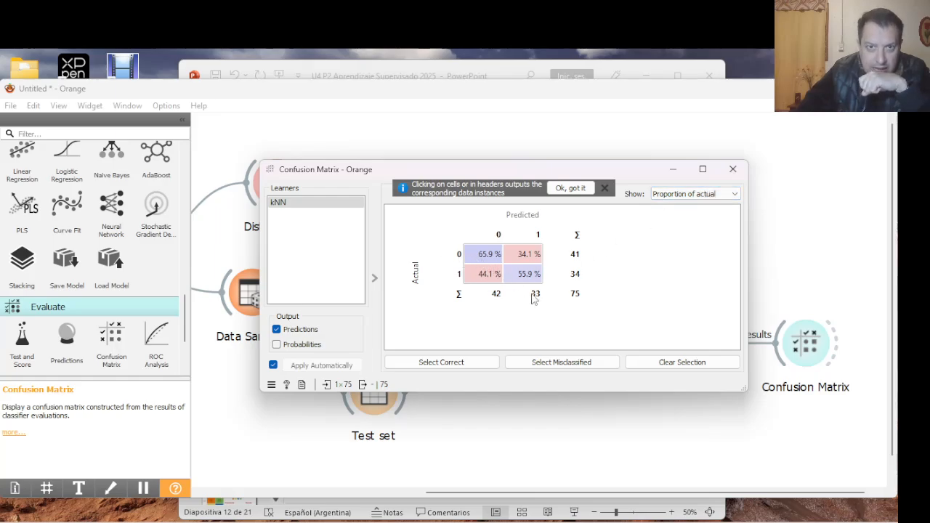
{"action": "left_click", "coordinate": [666, 195]}
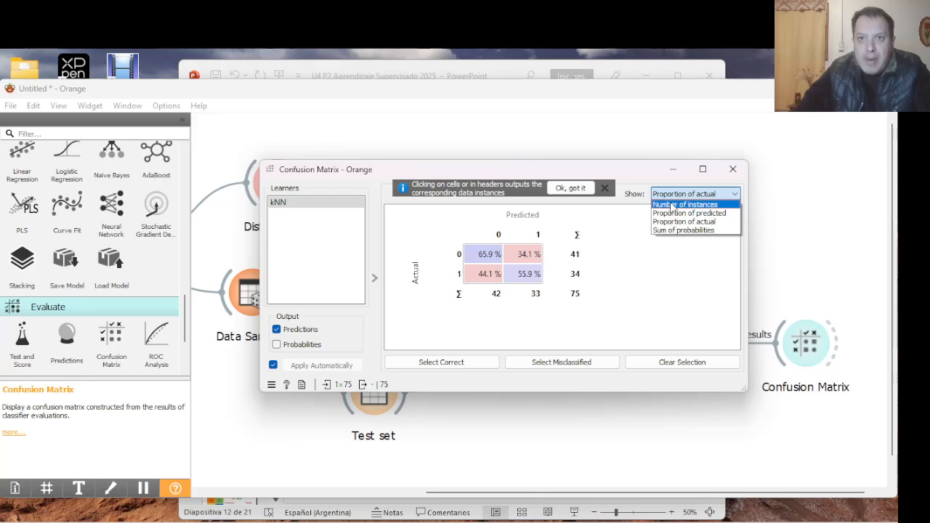
{"action": "left_click", "coordinate": [671, 206]}
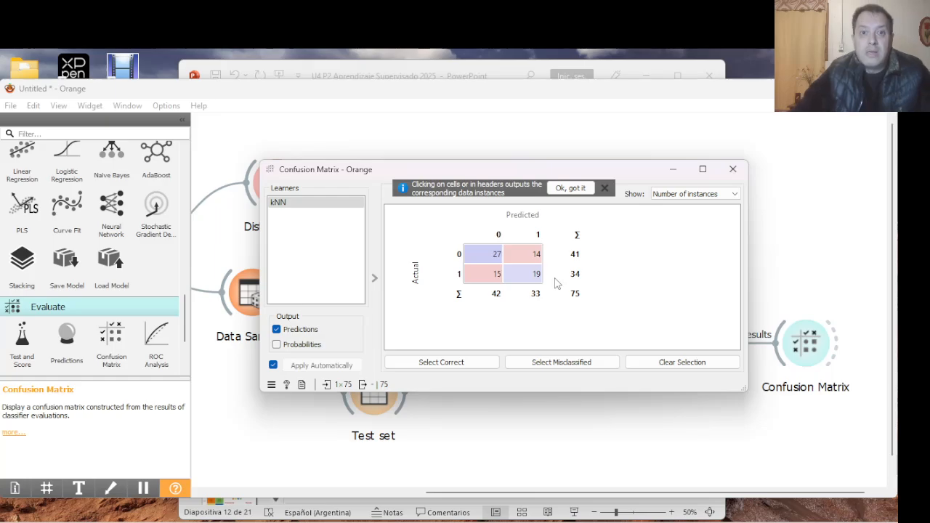
Show the confusion matrix cells as Proportion of predicted and check the remaining display options.
{"action": "left_click", "coordinate": [680, 196]}
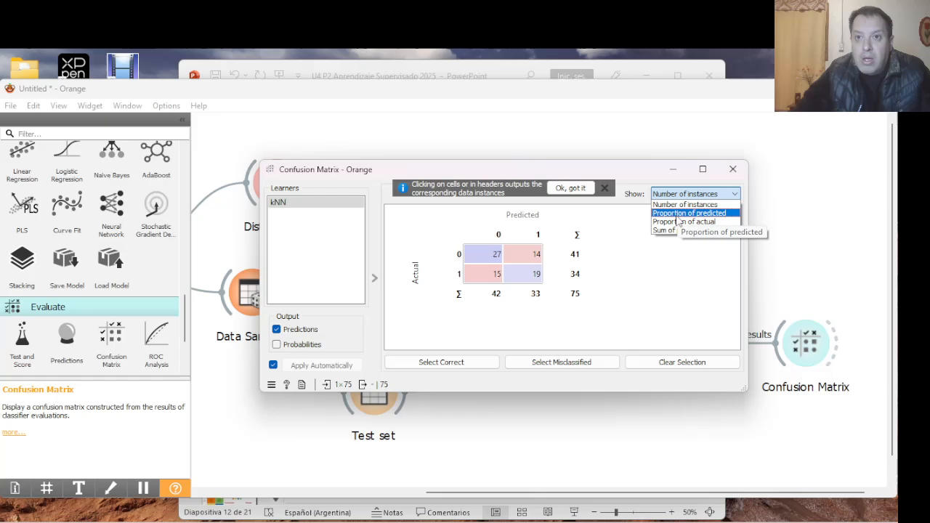
{"action": "left_click", "coordinate": [678, 215]}
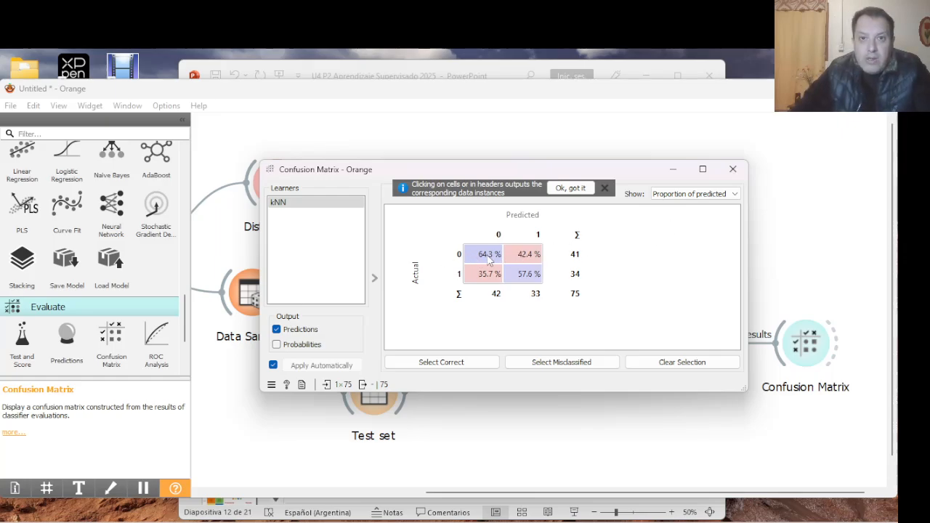
{"action": "left_click", "coordinate": [695, 195]}
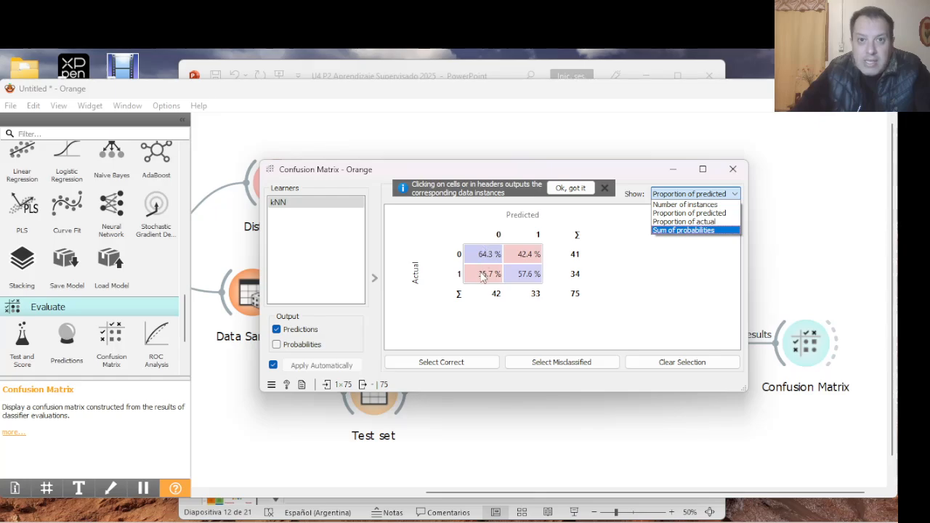
{"action": "left_click", "coordinate": [477, 304]}
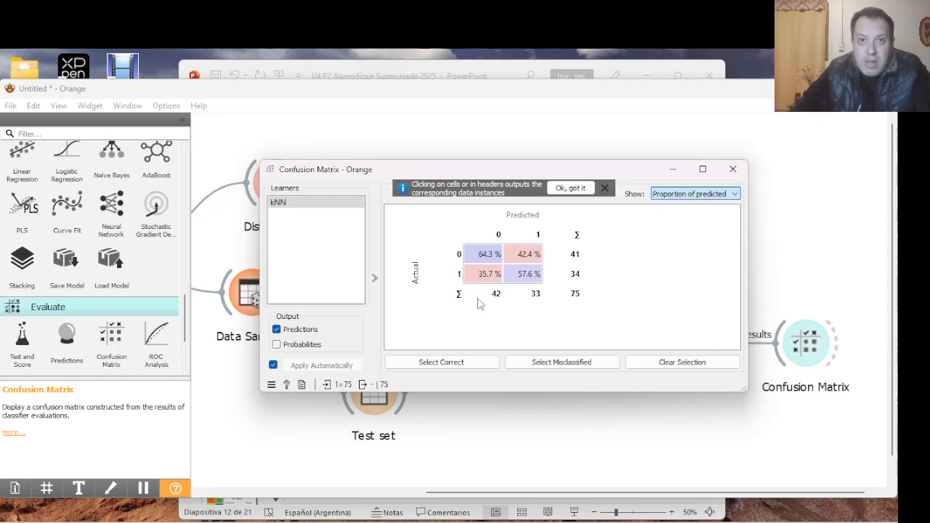
Select the cell for actual 0 and predicted 0, and show the confusion matrix as Proportion of actual.
{"action": "left_click", "coordinate": [480, 298]}
{"action": "left_click", "coordinate": [484, 259]}
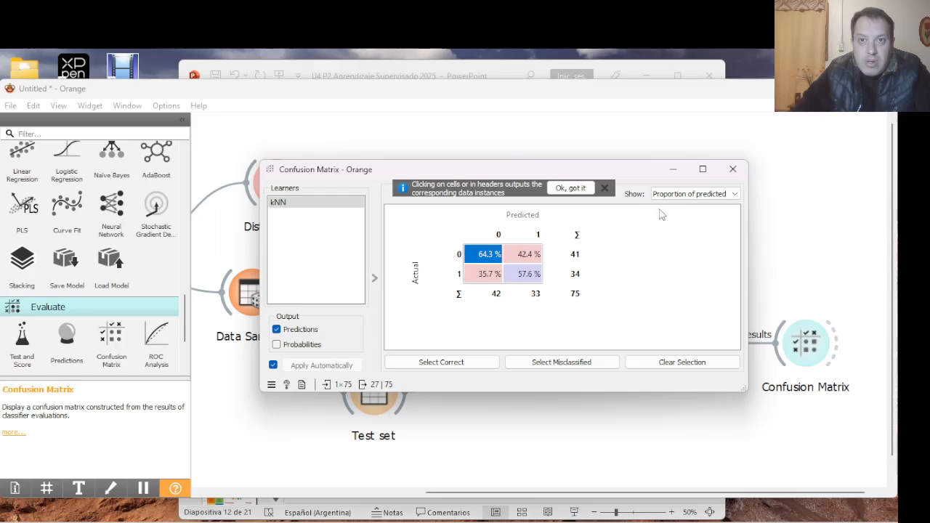
{"action": "left_click", "coordinate": [683, 195]}
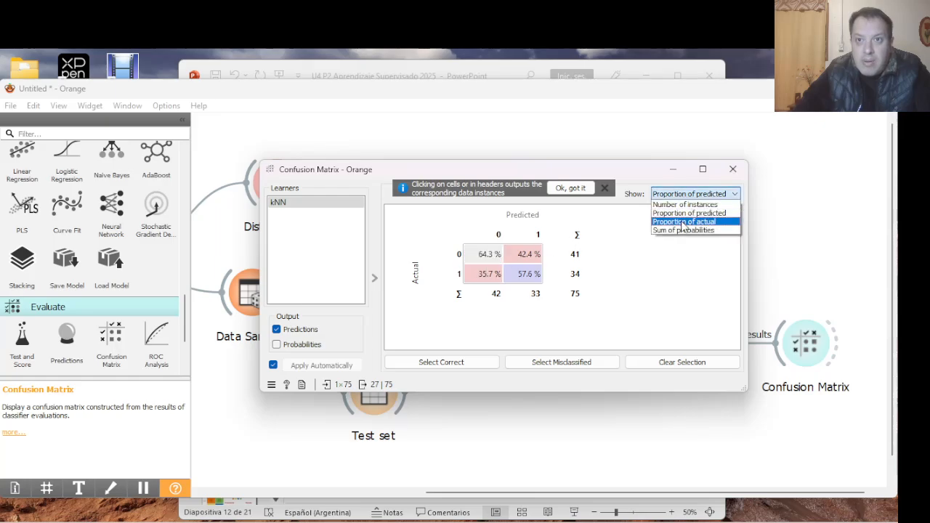
{"action": "left_click", "coordinate": [683, 222]}
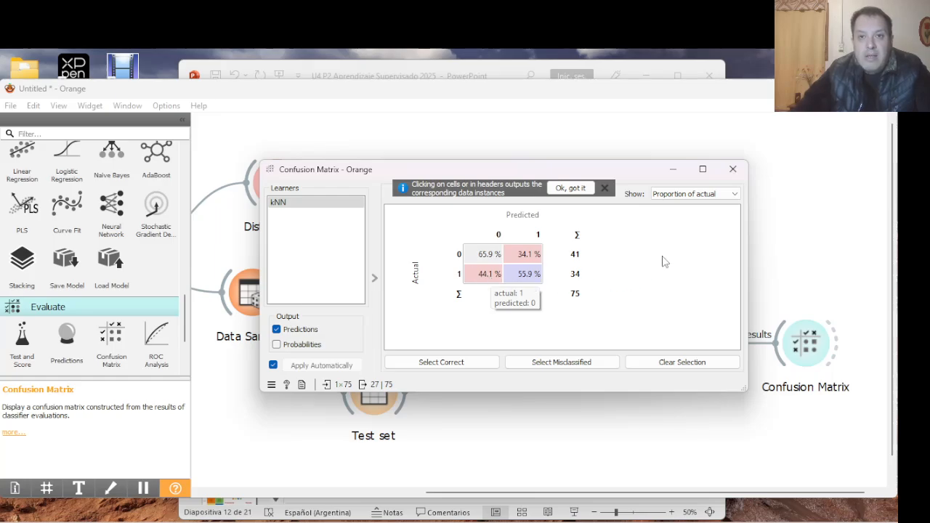
Show the confusion matrix cells as Sum of probabilities, and switch them back to Number of instances.
{"action": "left_click", "coordinate": [689, 198]}
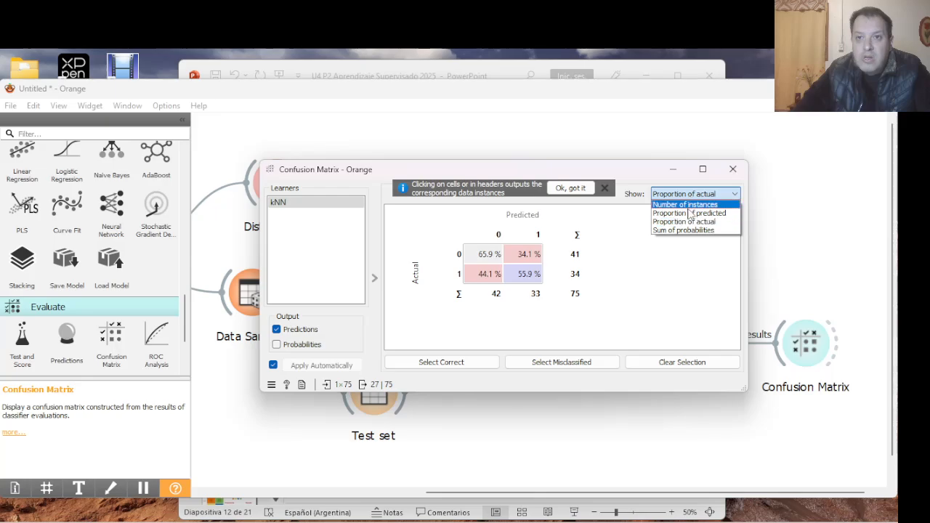
{"action": "left_click", "coordinate": [690, 230]}
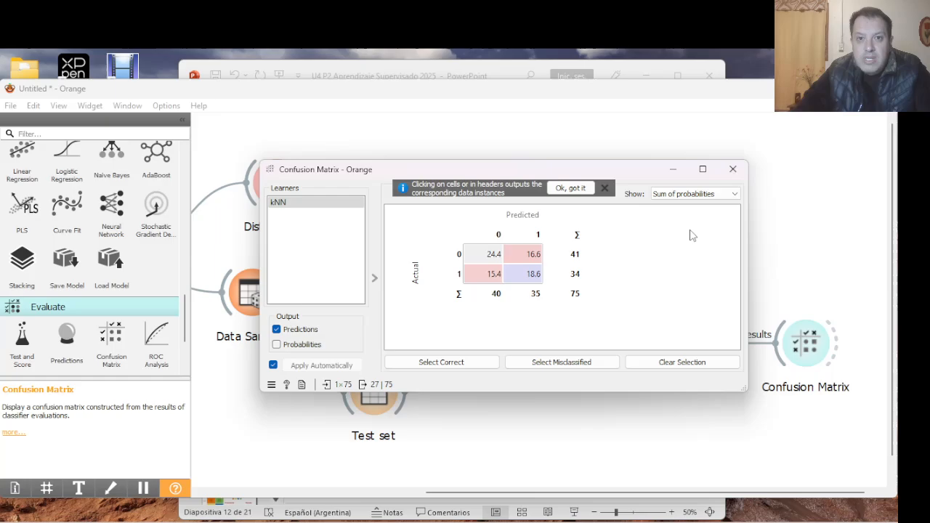
{"action": "left_click", "coordinate": [699, 194]}
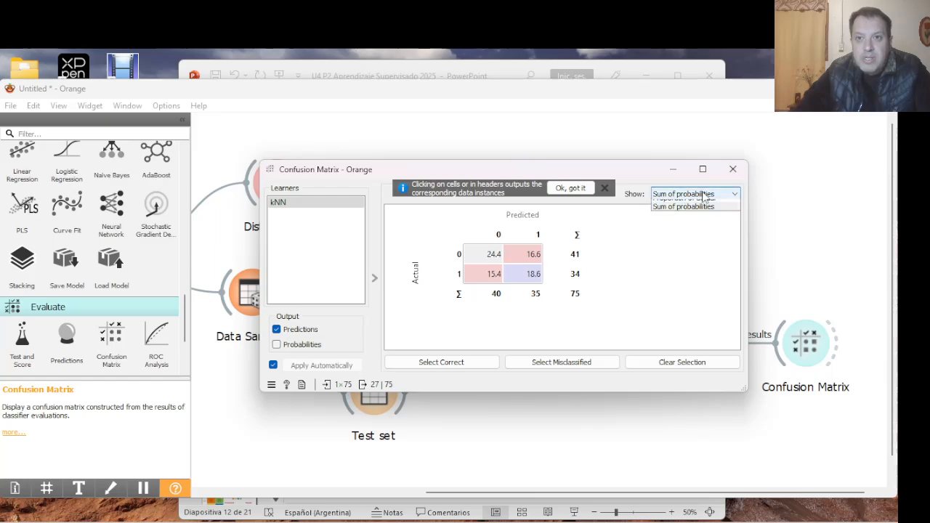
{"action": "left_click", "coordinate": [699, 205]}
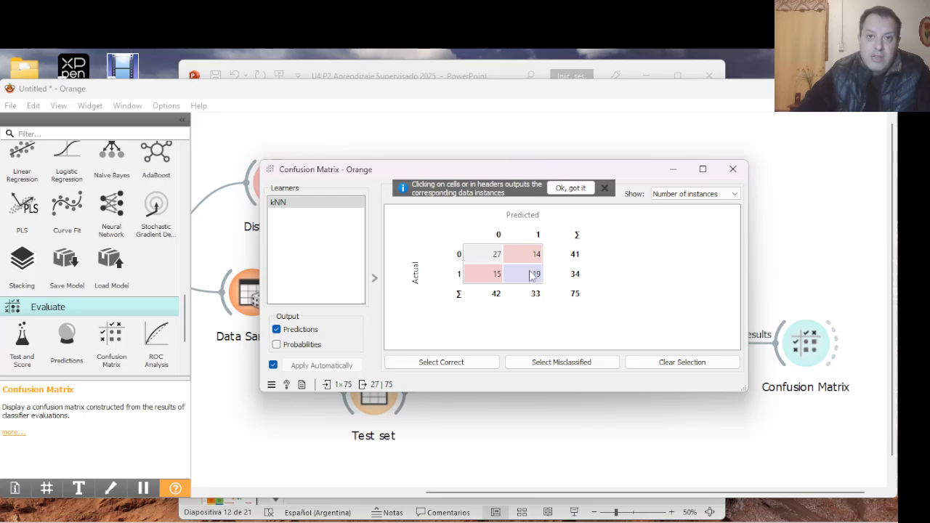
{"action": "mouse_move", "coordinate": [540, 279]}
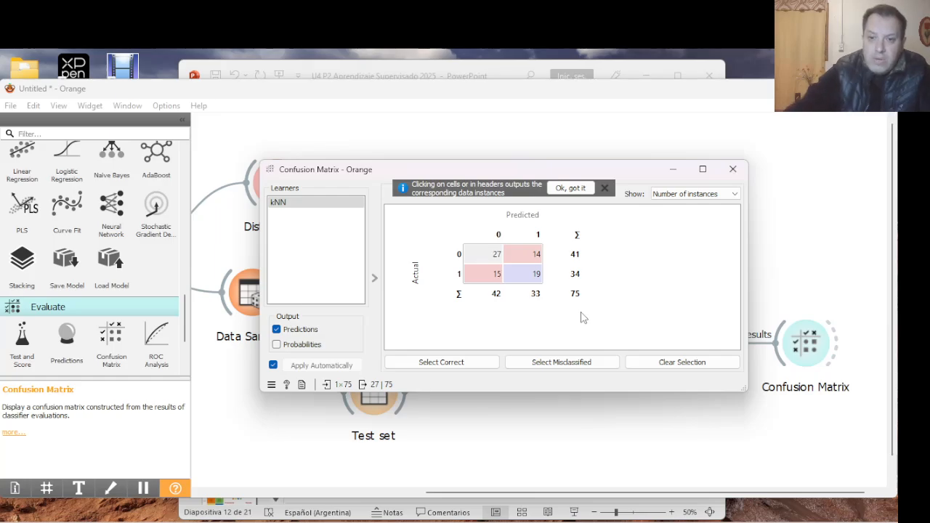
Capture a screenshot of just the confusion matrix table, including its Predicted and Actual labels and totals.
{"action": "key", "text": "super+shift+s"}
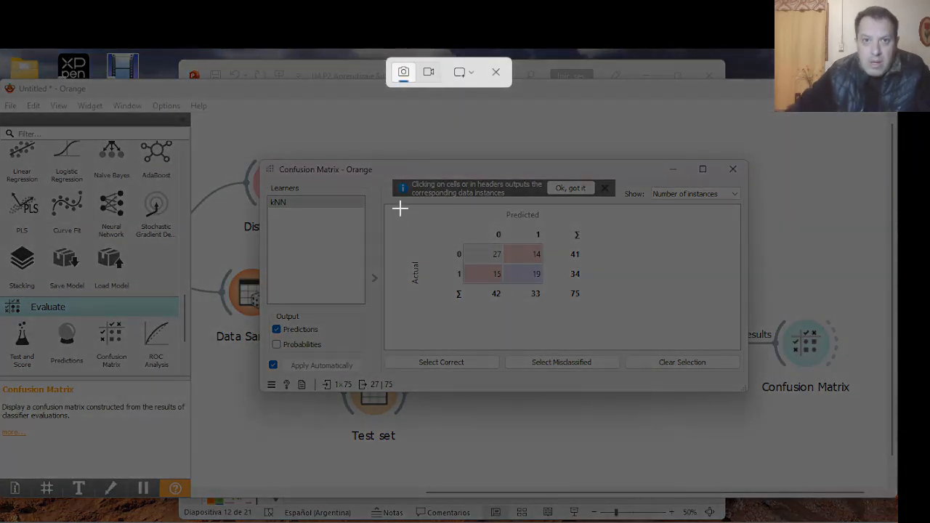
{"action": "left_click_drag", "start_coordinate": [400, 206], "coordinate": [599, 319]}
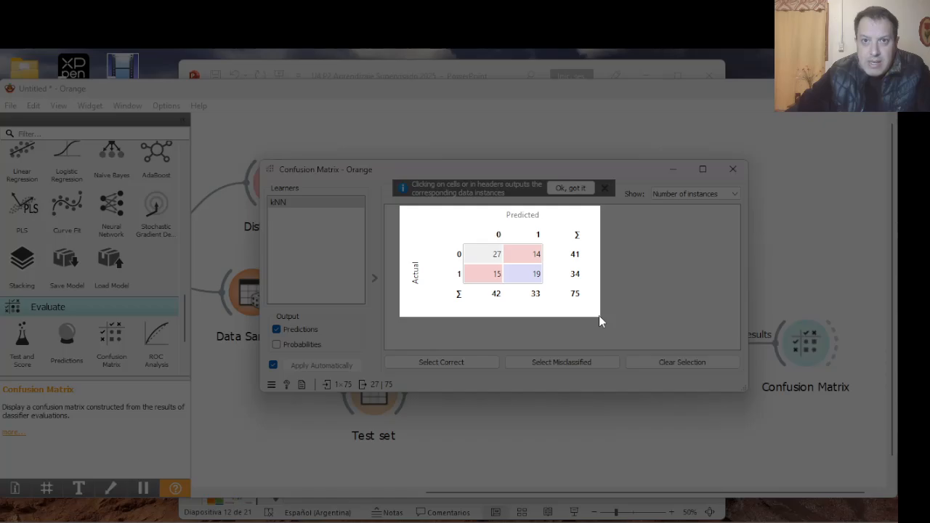
{"action": "left_click_drag", "start_coordinate": [598, 315], "coordinate": [599, 316]}
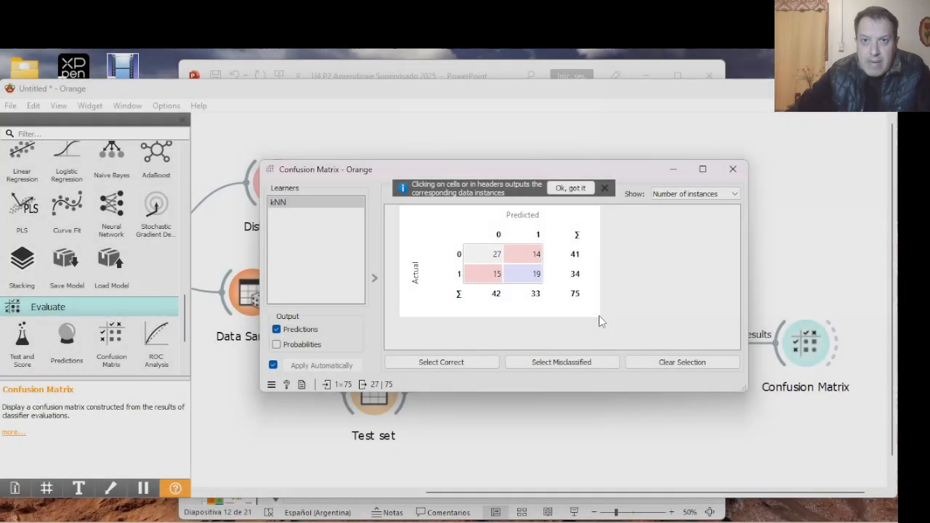
Switch to the PowerPoint presentation U4 P2 Aprendizaje Supervisado 2025 and duplicate slide 15, "Métricas de desempeño".
{"action": "mouse_move", "coordinate": [579, 522]}
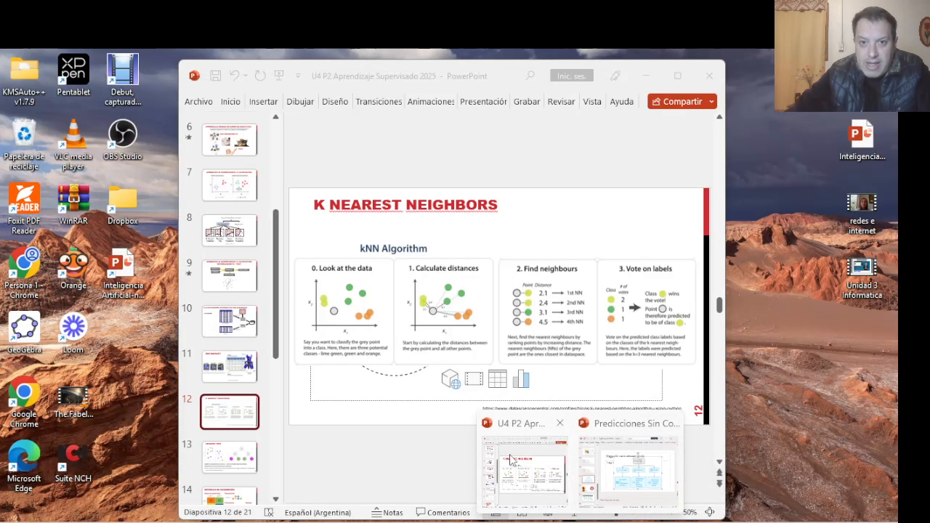
{"action": "left_click", "coordinate": [508, 461]}
{"action": "scroll", "coordinate": [272, 450], "scroll_direction": "down", "scroll_amount": 3}
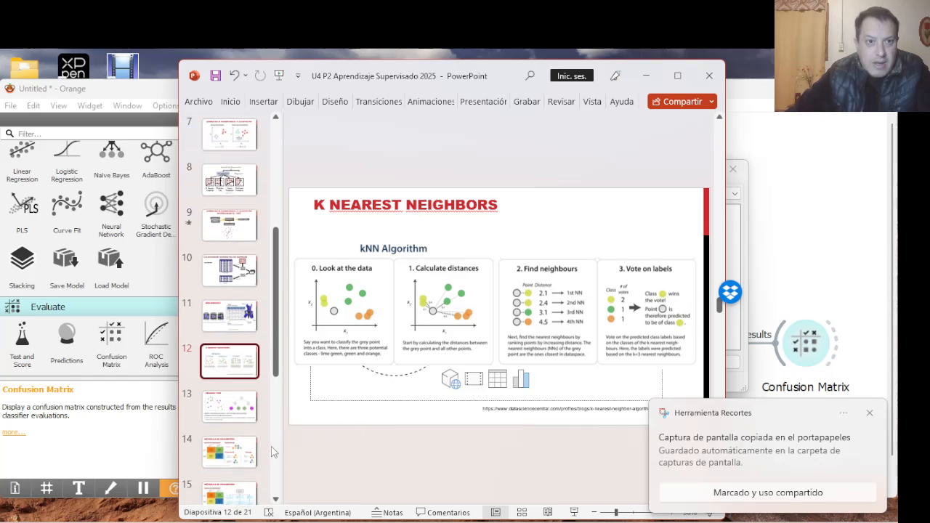
{"action": "scroll", "coordinate": [272, 450], "scroll_direction": "down", "scroll_amount": 2}
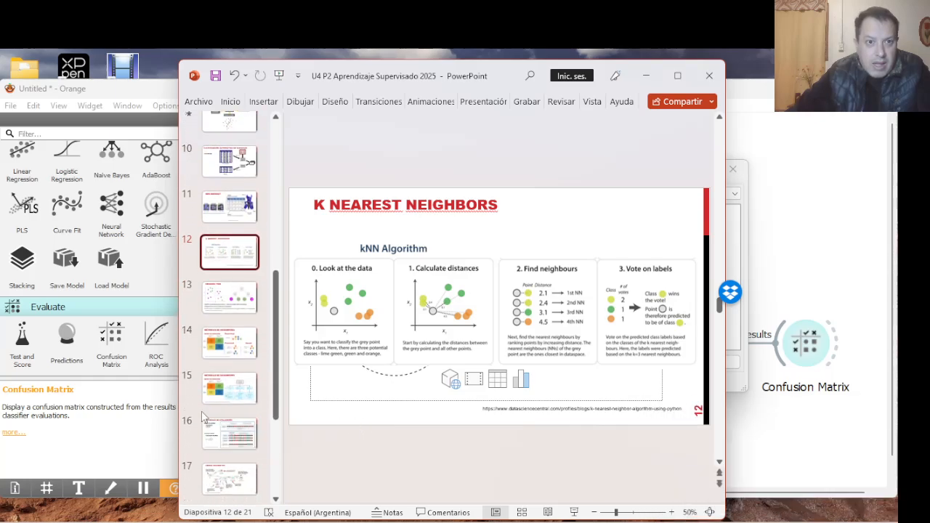
{"action": "left_click", "coordinate": [211, 401]}
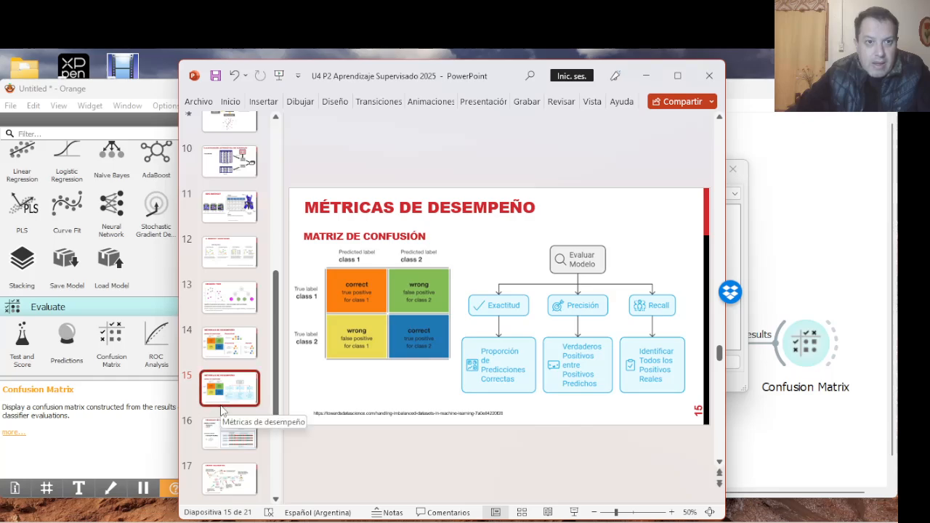
{"action": "right_click", "coordinate": [222, 402]}
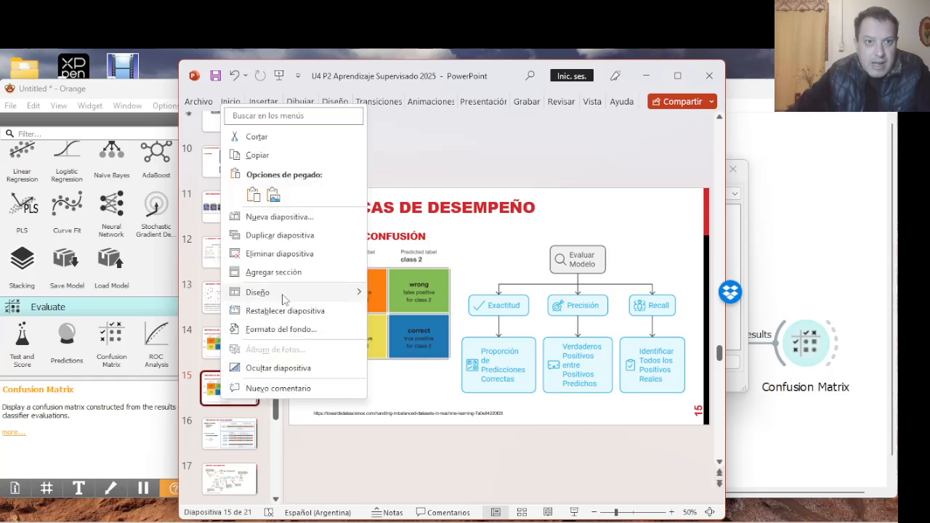
{"action": "mouse_move", "coordinate": [285, 298]}
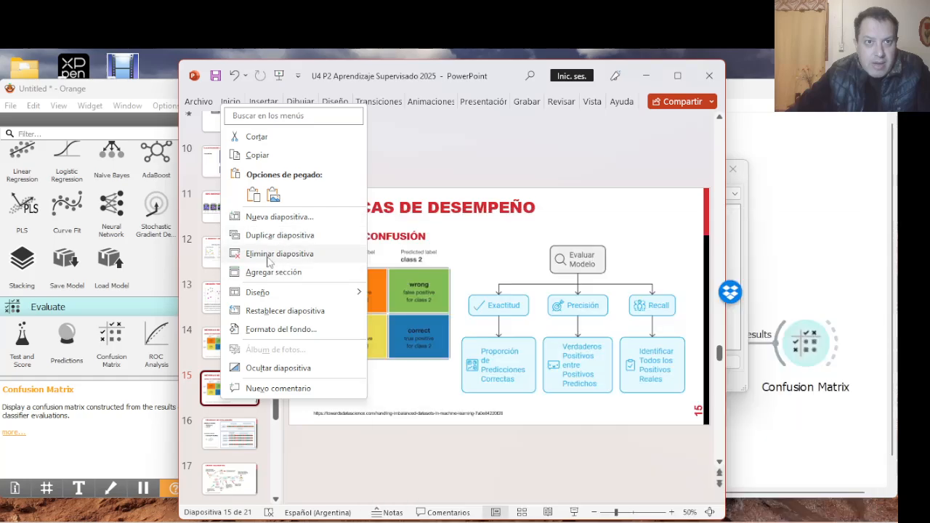
{"action": "left_click", "coordinate": [263, 236]}
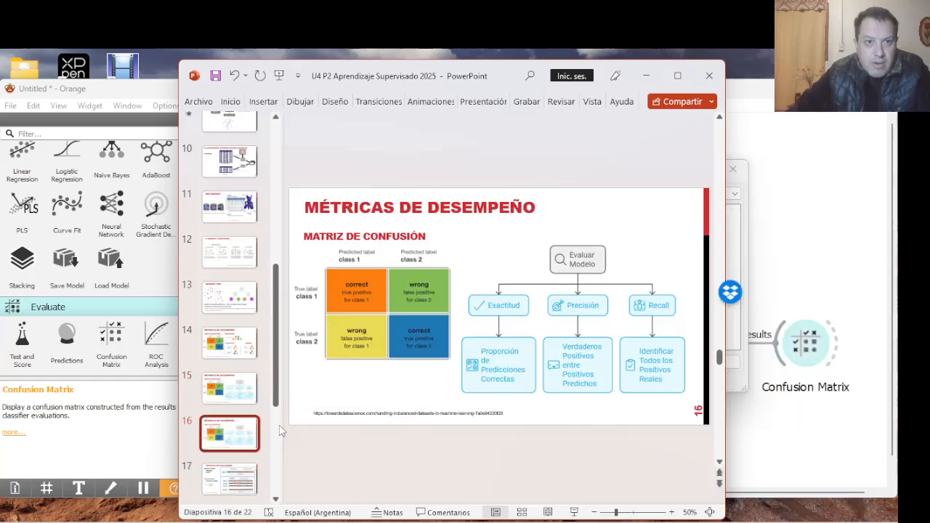
Replace the coloured matrix picture on slide 16 with the captured matrix, enlarged below "Matriz de confusión", and start the slide show from this slide.
{"action": "left_click", "coordinate": [356, 355]}
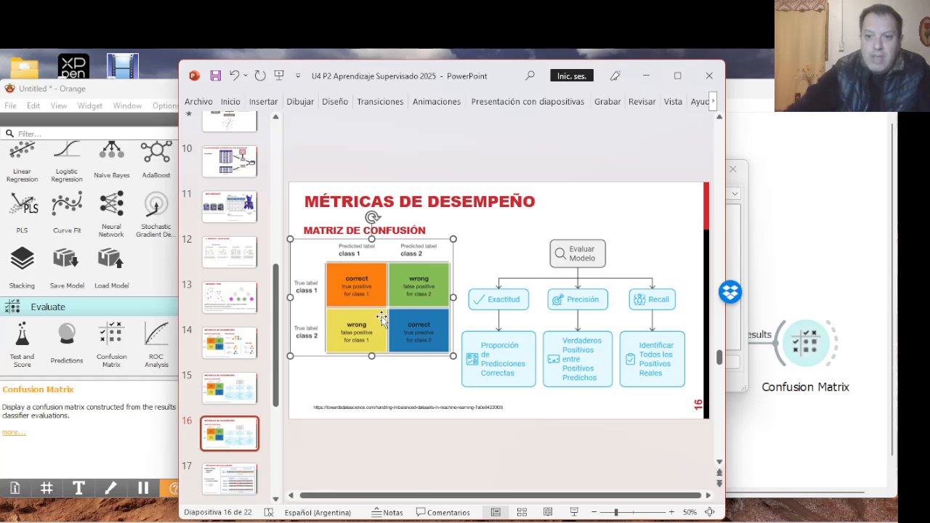
{"action": "key", "text": "Delete"}
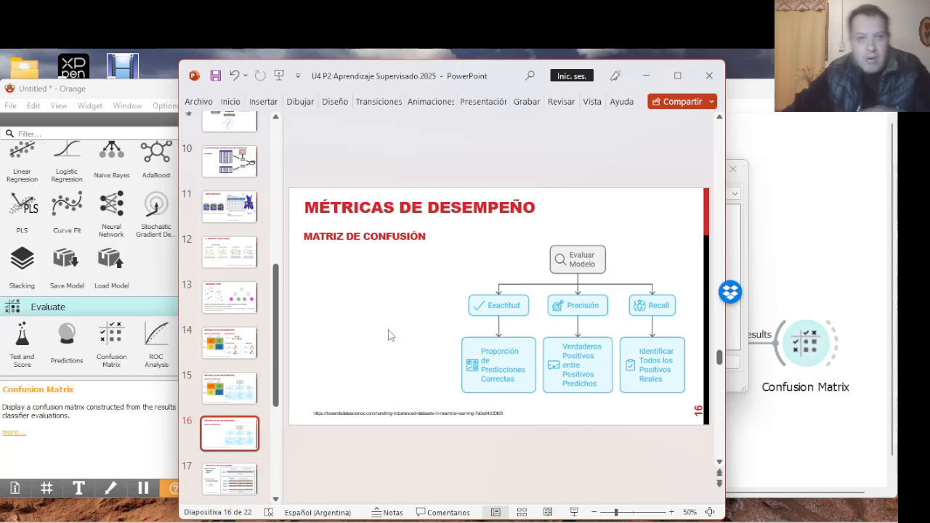
{"action": "key", "text": "ctrl+v"}
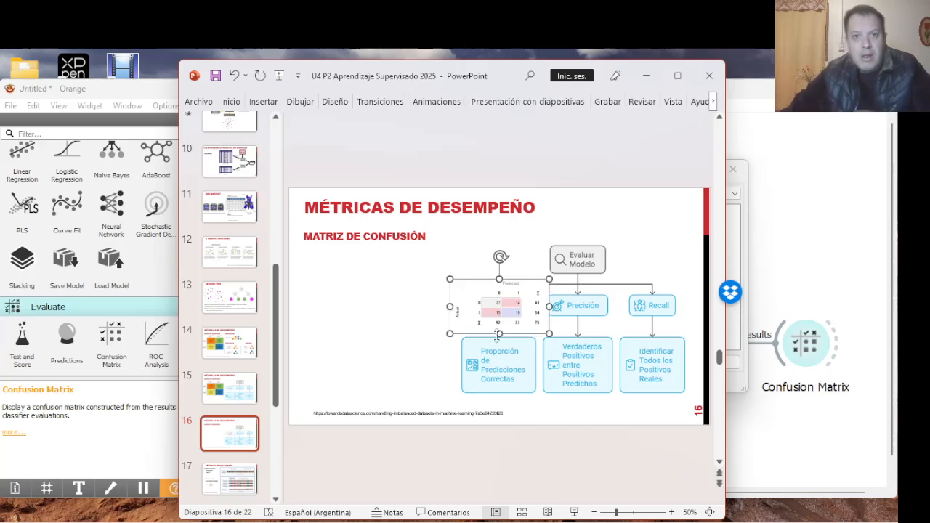
{"action": "left_click_drag", "start_coordinate": [498, 313], "coordinate": [434, 349]}
{"action": "key", "text": "Delete"}
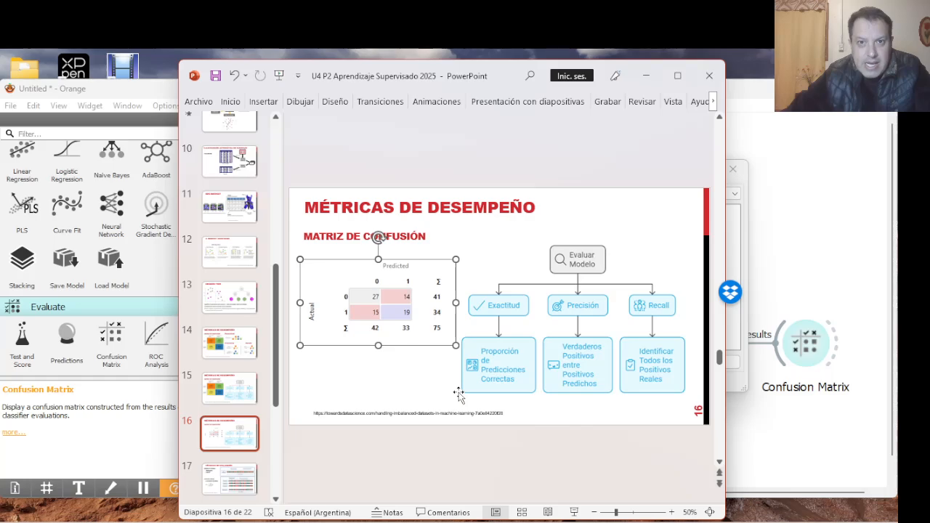
{"action": "left_click", "coordinate": [574, 512]}
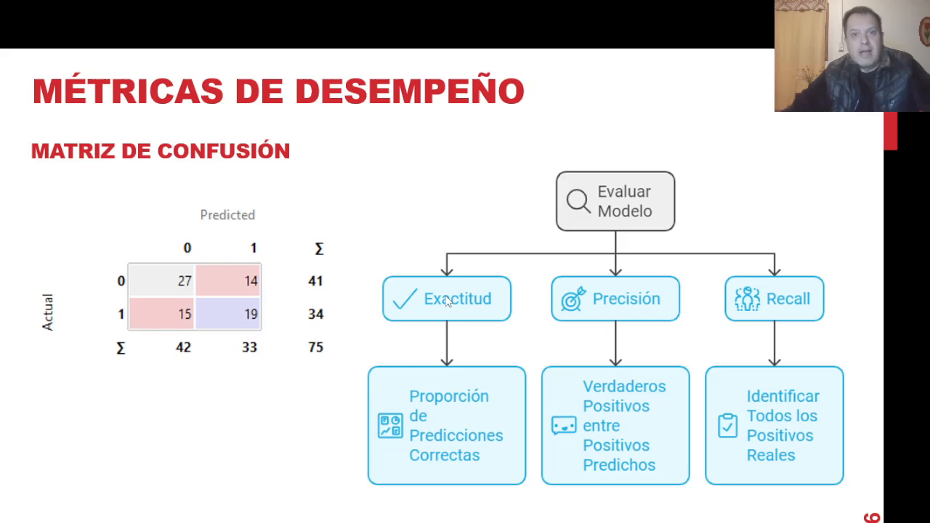